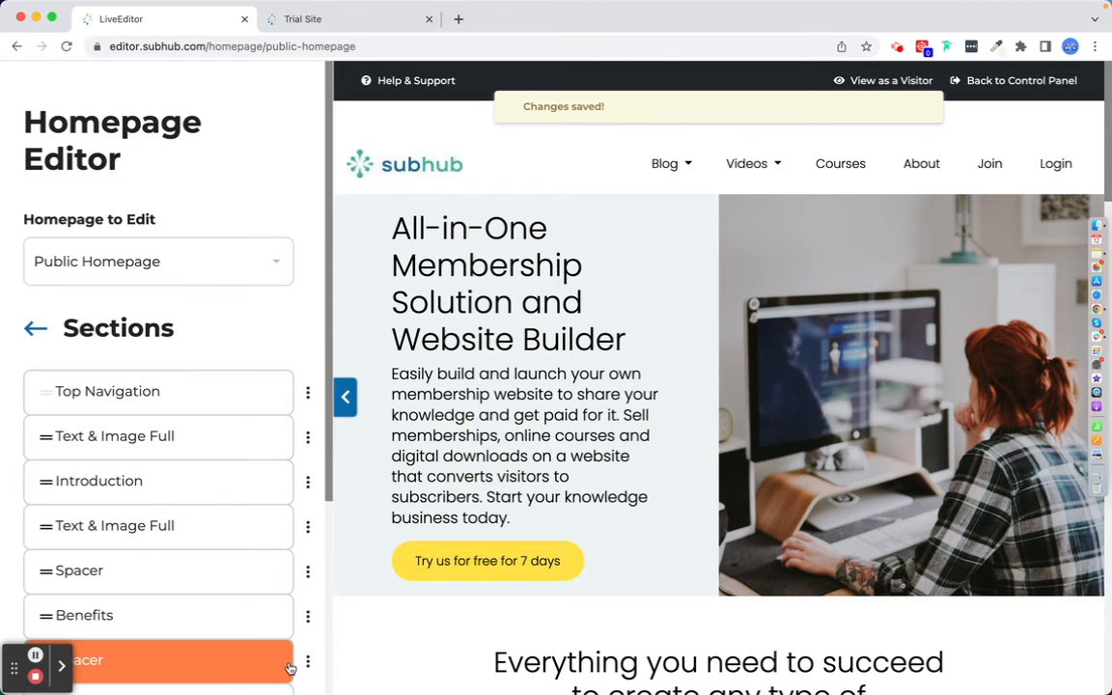
Step: Examine the public homepage preview and its list of existing sections
scroll(712, 353, "down", 3)
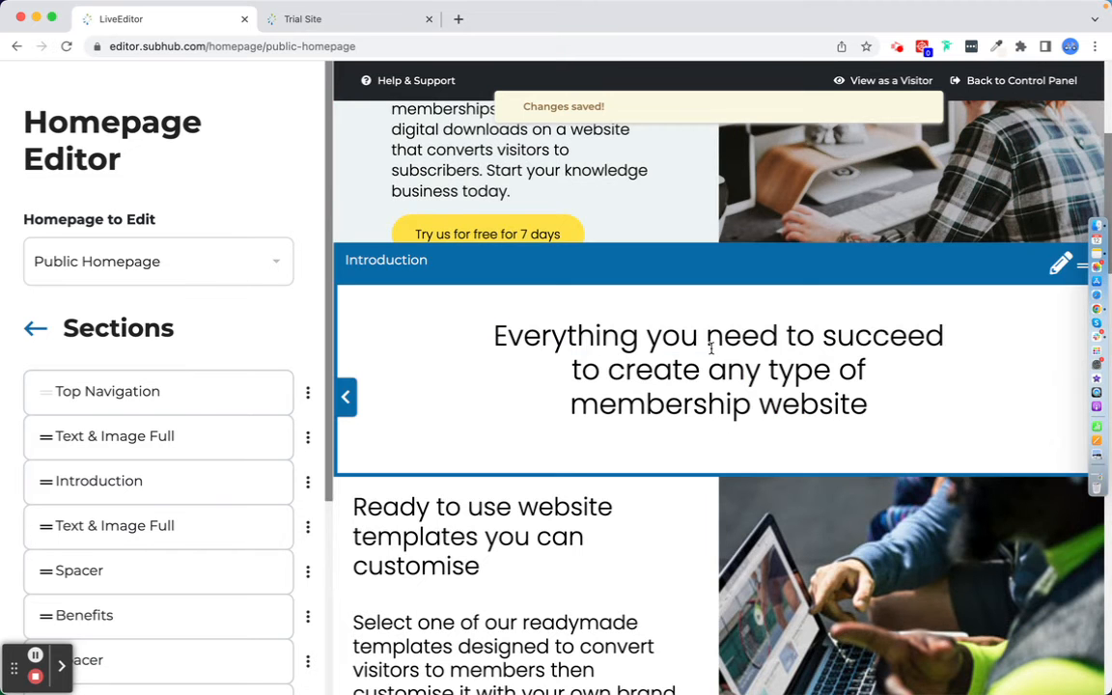
scroll(683, 526, "up", 1)
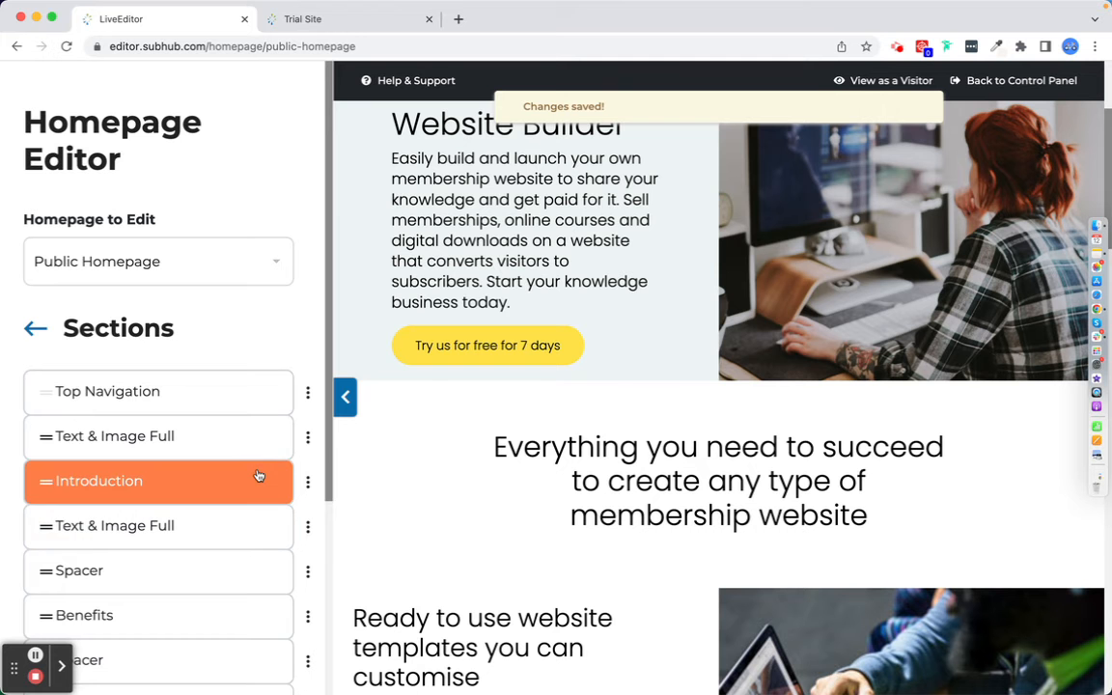
scroll(220, 513, "down", 3)
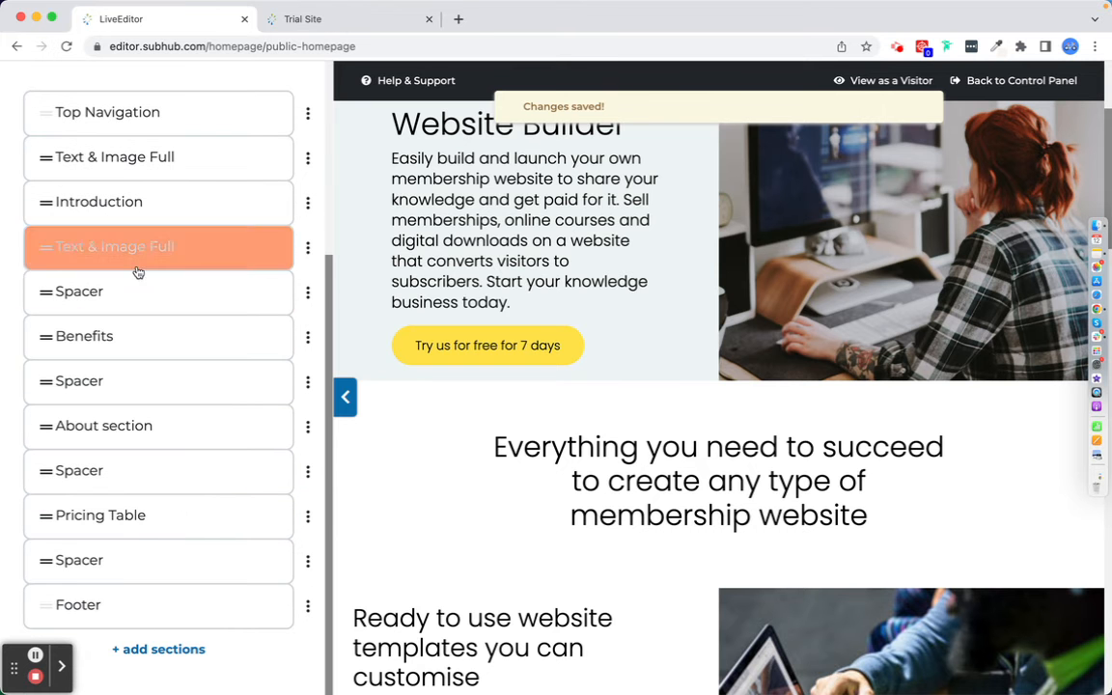
scroll(156, 355, "up", 3)
scroll(131, 234, "down", 3)
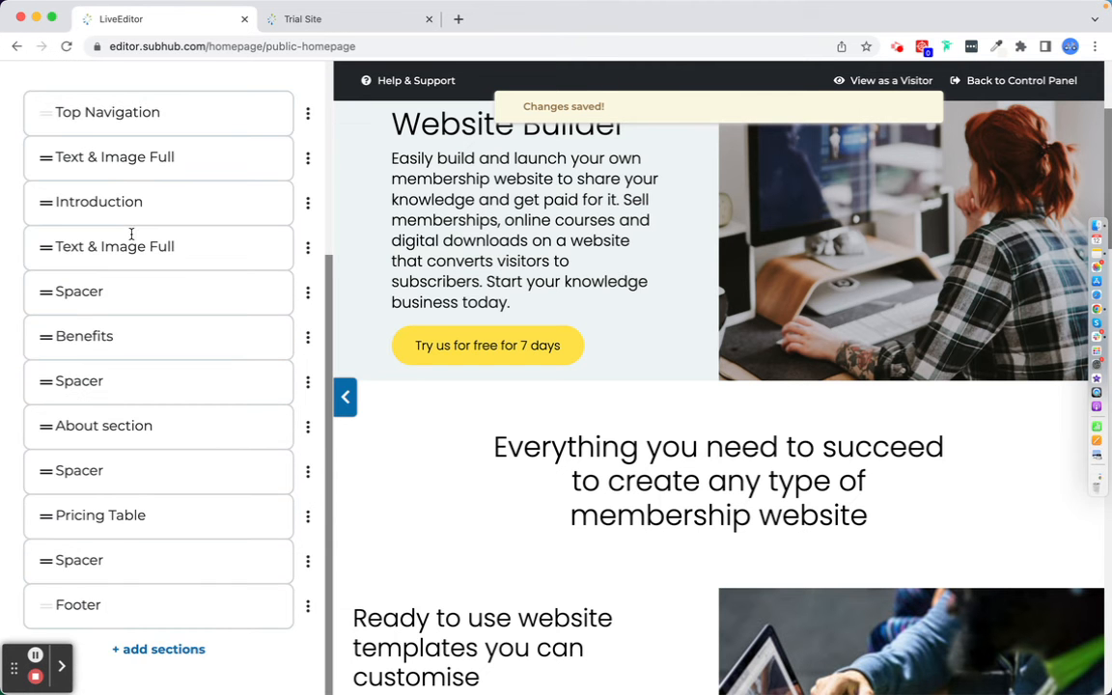
Step: Open the list of section types that can be added and look through the available Showcase layouts
left_click(174, 649)
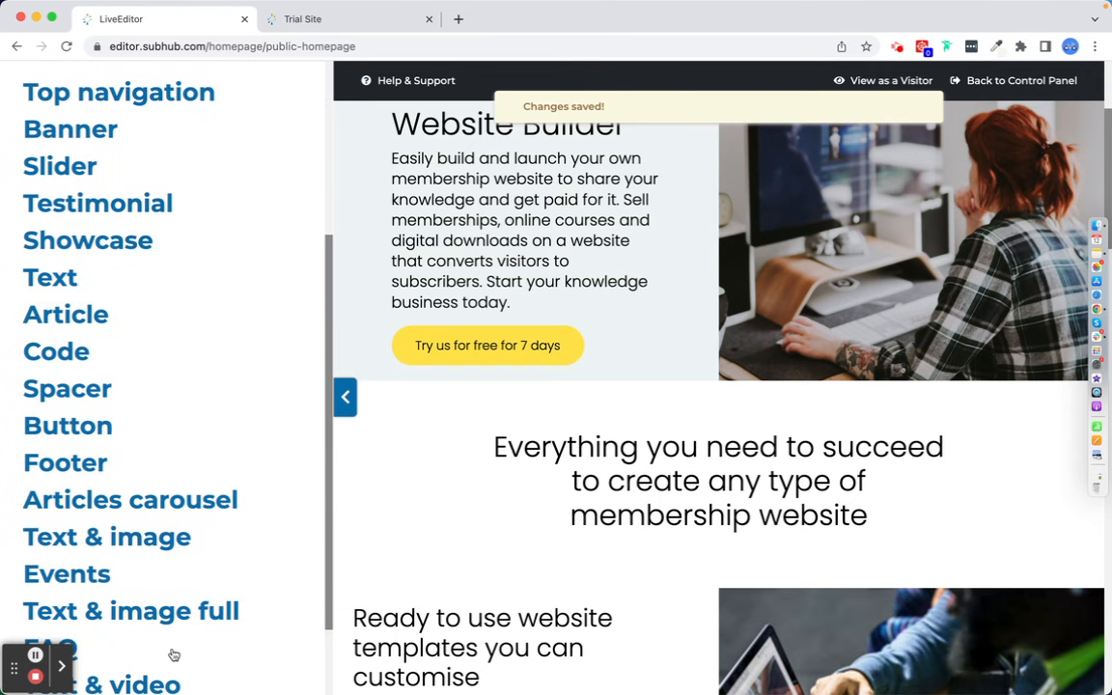
scroll(148, 463, "up", 3)
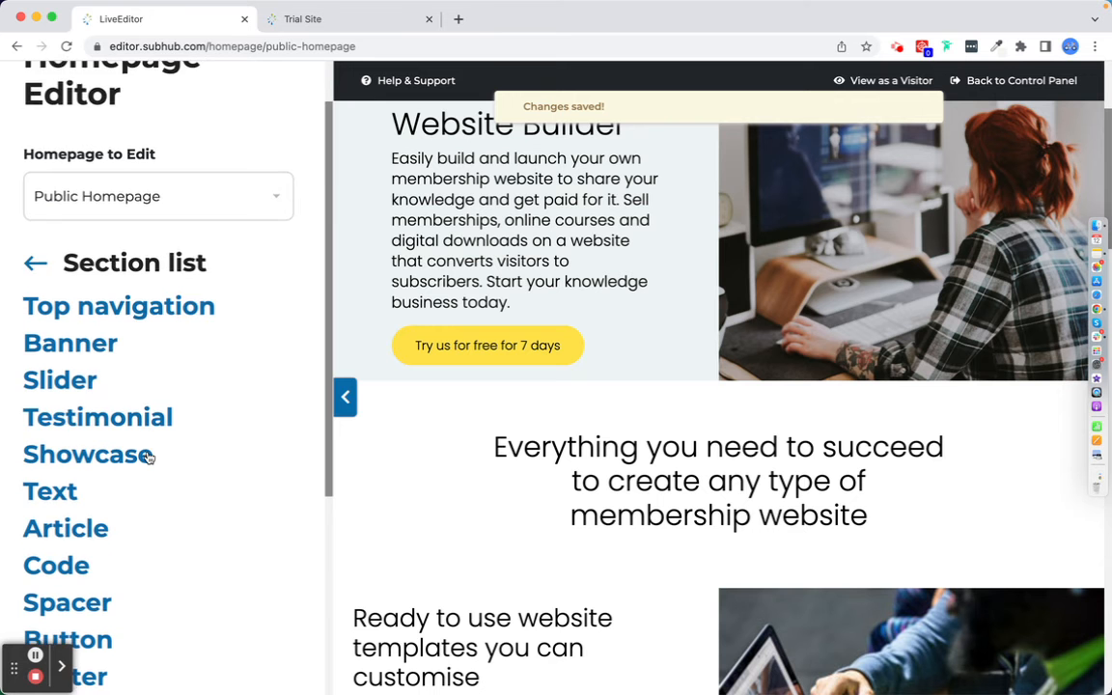
scroll(149, 458, "down", 2)
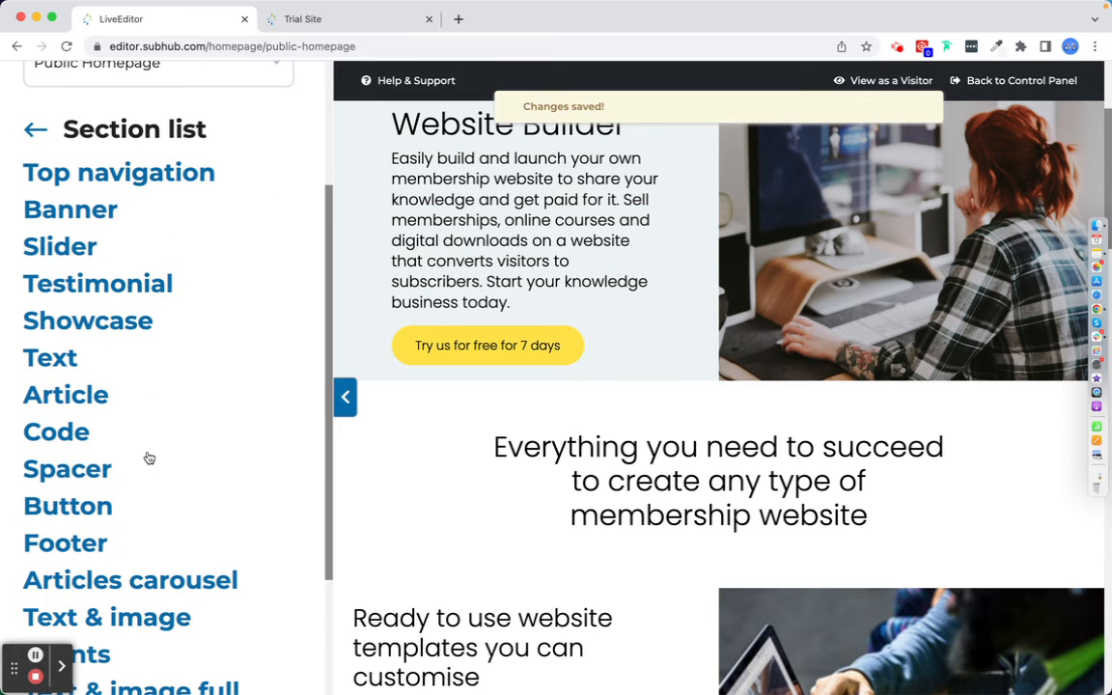
left_click(103, 325)
scroll(310, 432, "down", 10)
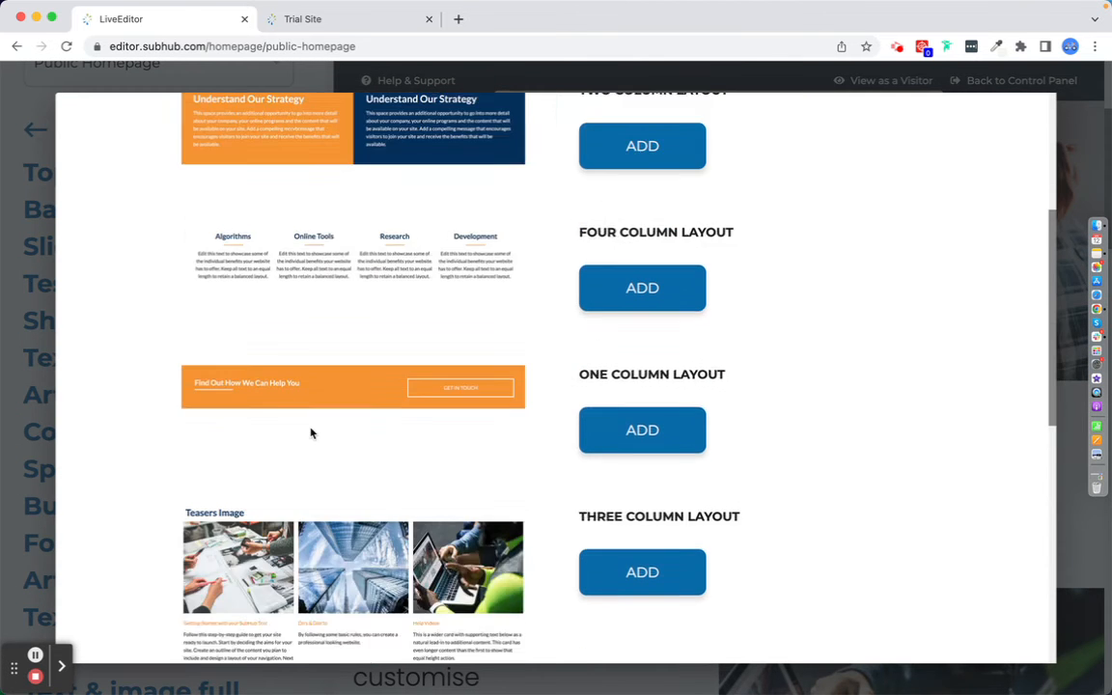
scroll(310, 432, "down", 2)
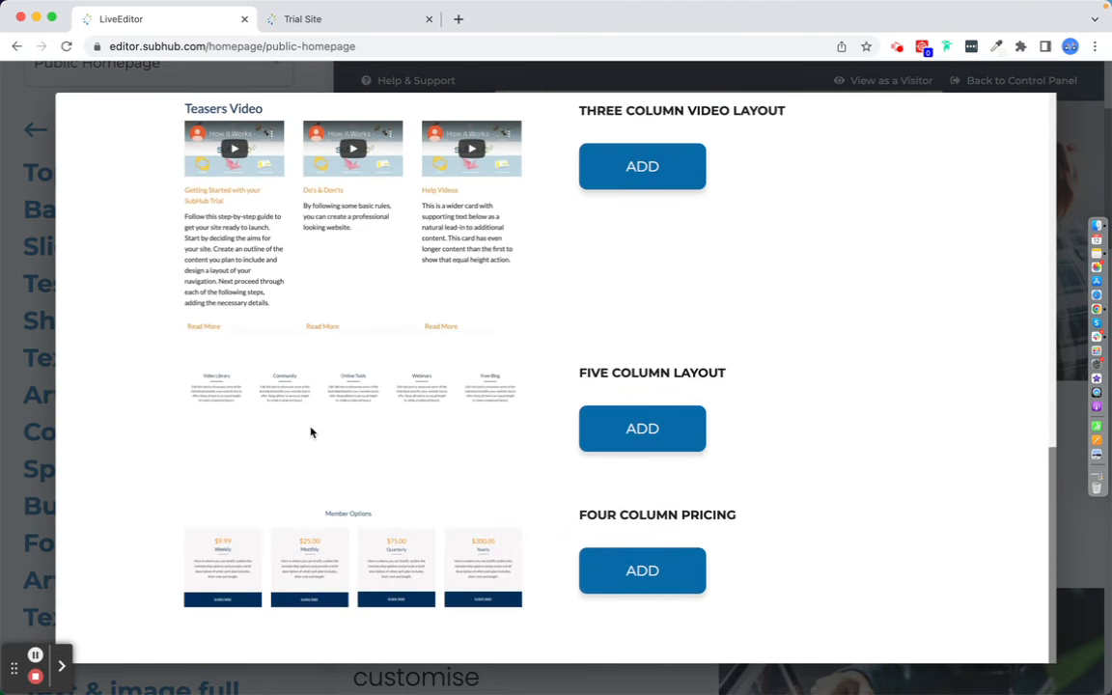
scroll(310, 432, "up", 15)
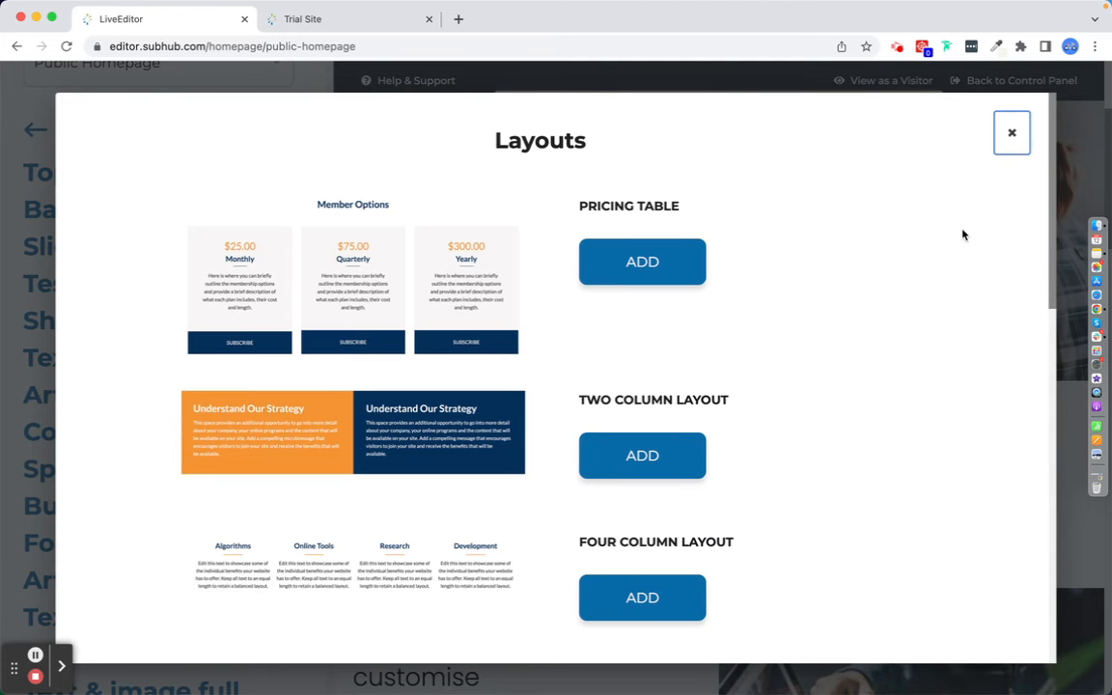
left_click(1013, 137)
Step: Add a Text & image full section to the public homepage and publish the change
scroll(139, 517, "down", 3)
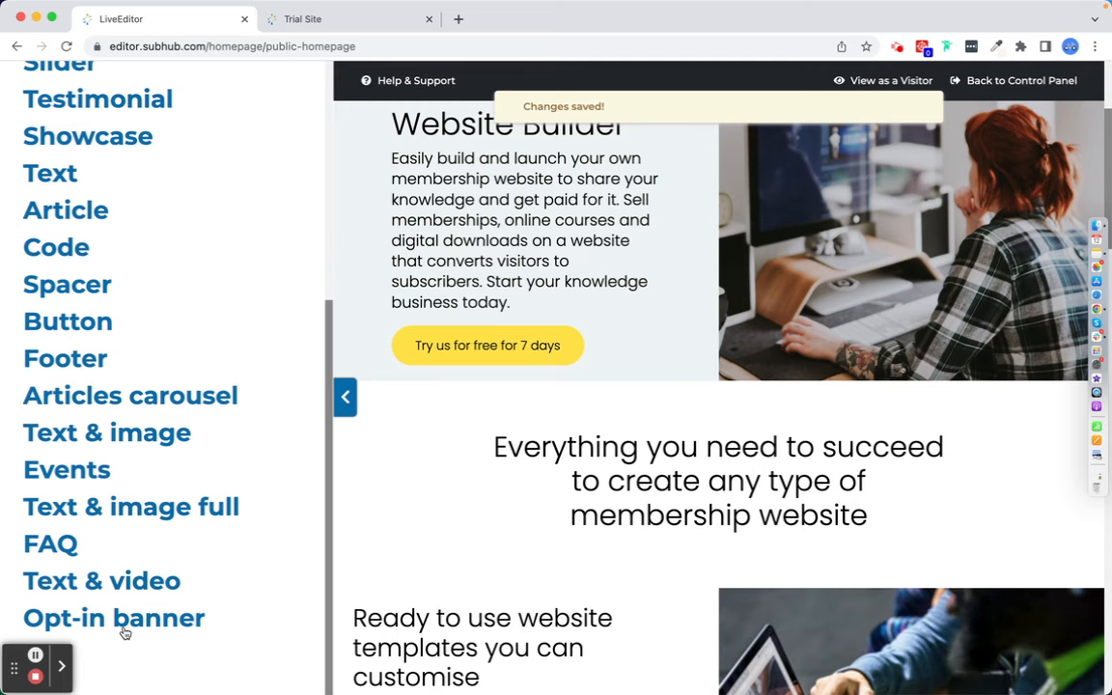
left_click(166, 512)
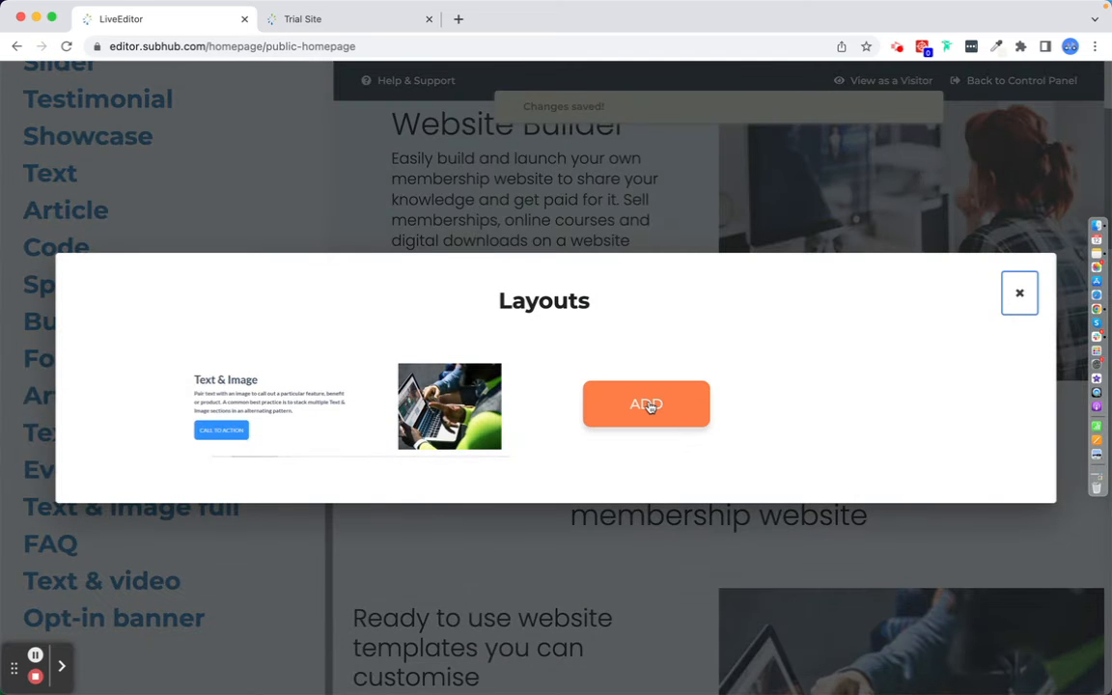
left_click(646, 405)
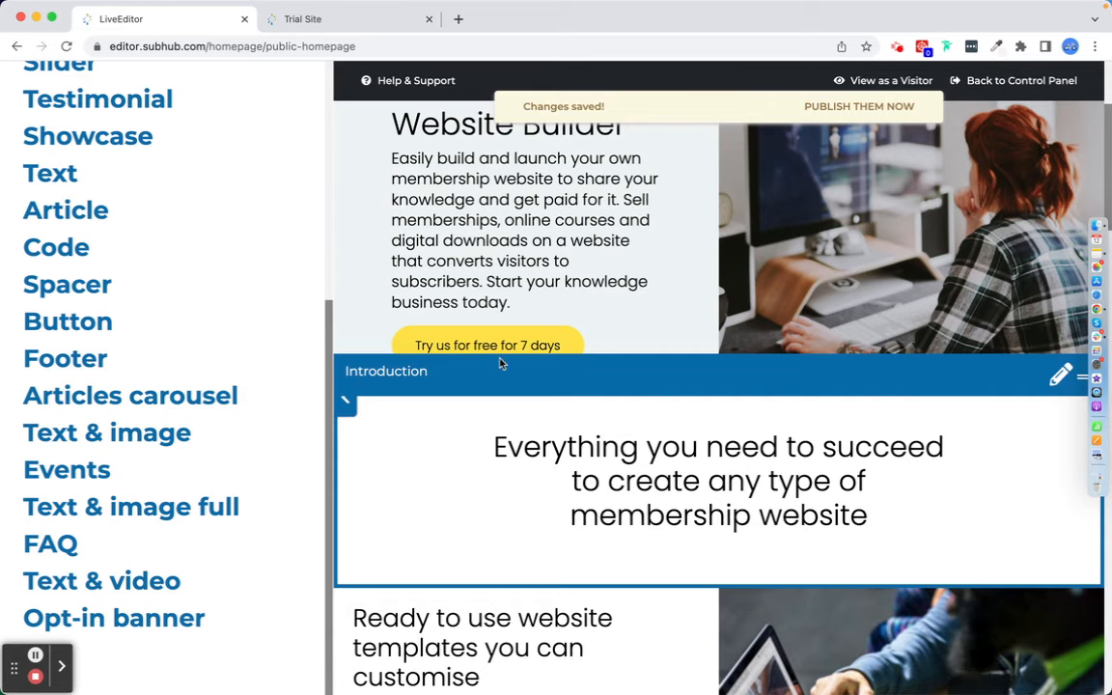
left_click(899, 105)
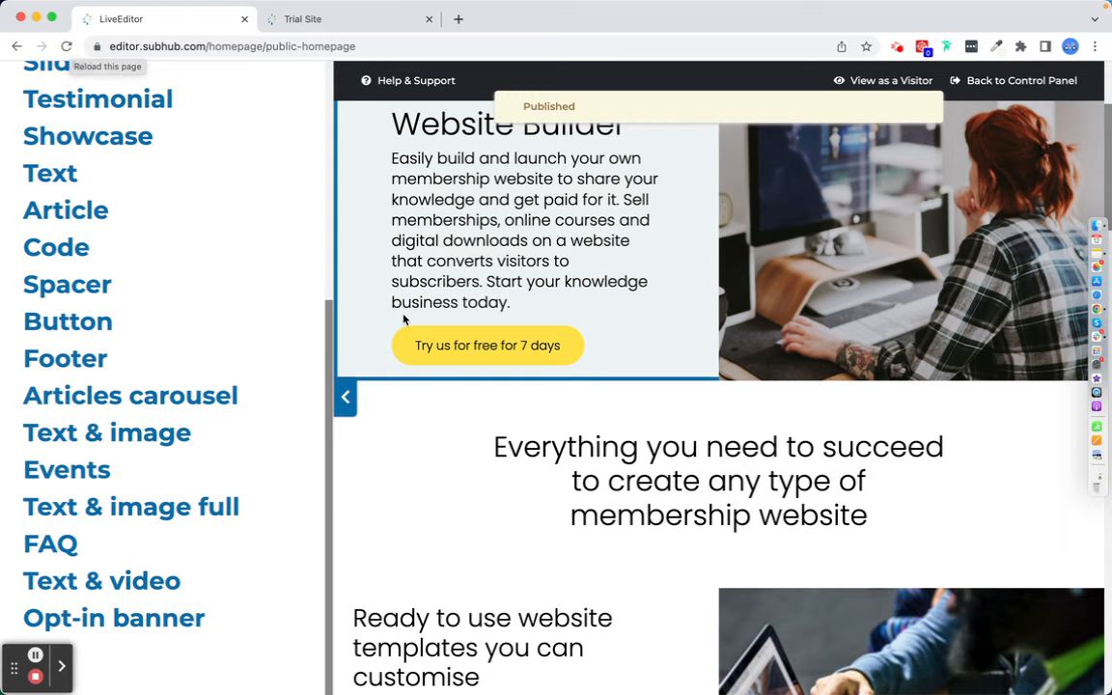
Step: Return to the homepage's section list and delete the old Text & Image Full section directly below Introduction
scroll(122, 227, "up", 4)
left_click(34, 328)
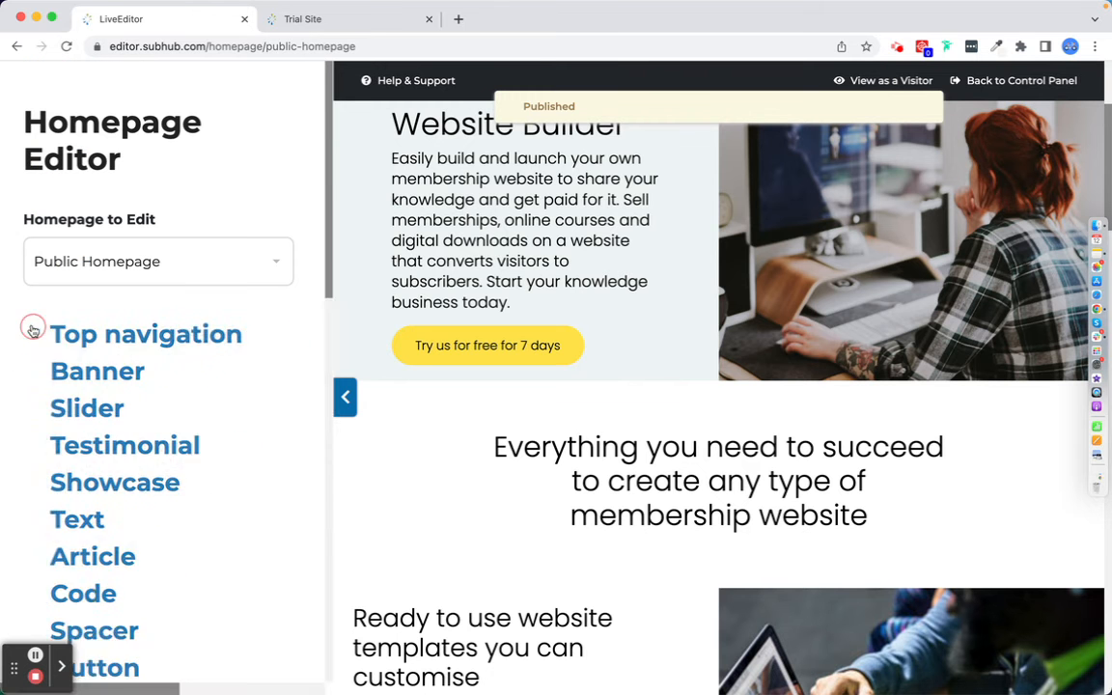
scroll(138, 482, "down", 5)
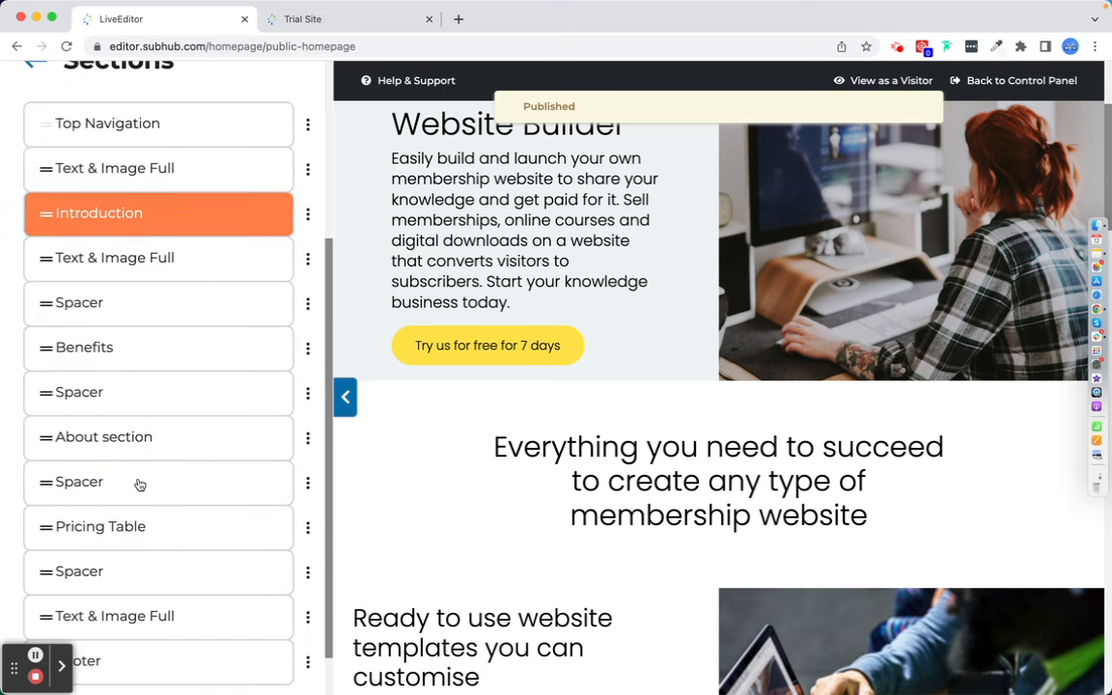
left_click(308, 202)
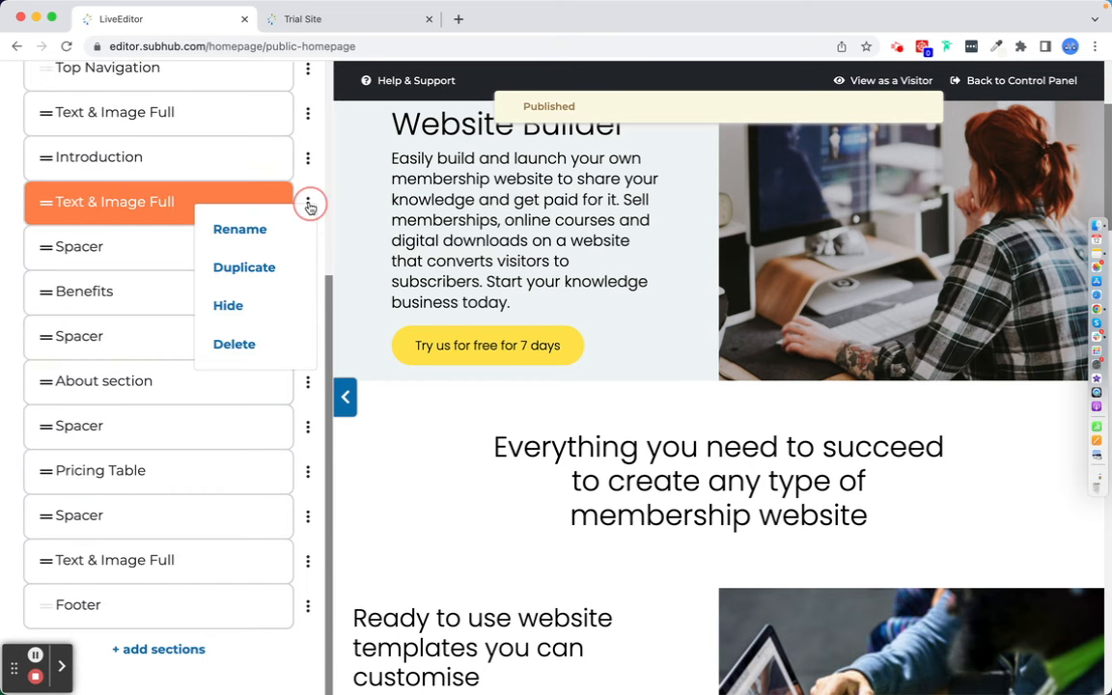
left_click(271, 347)
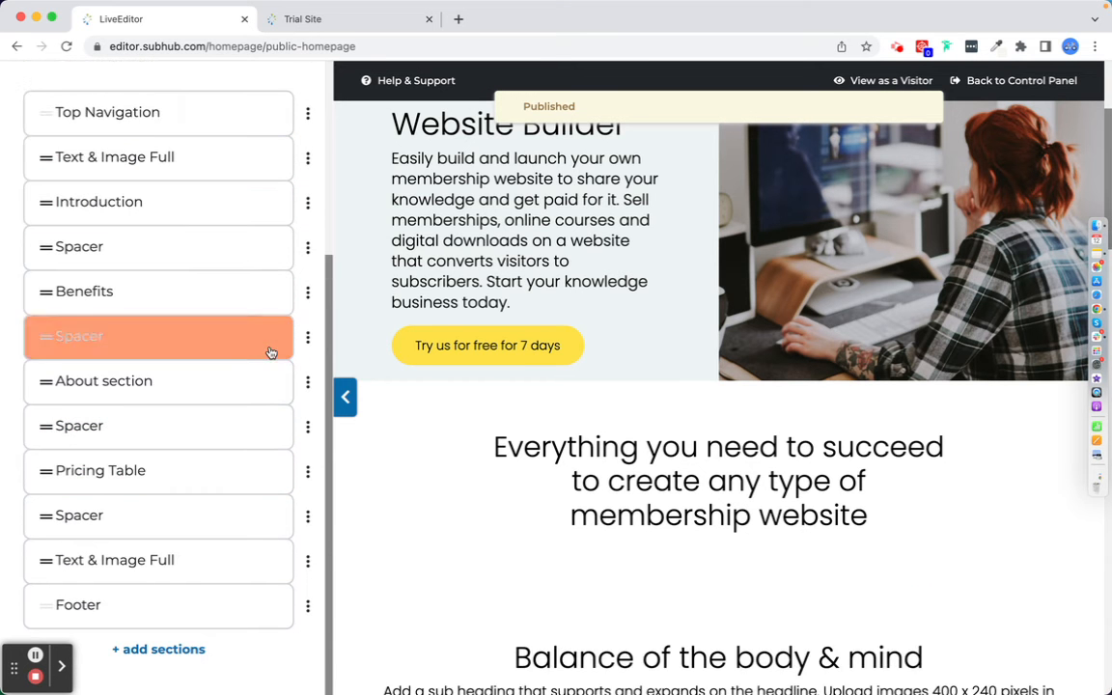
Step: Move the new Text & Image Full section from above the Footer to directly below Introduction, and check the preview
left_click(39, 563)
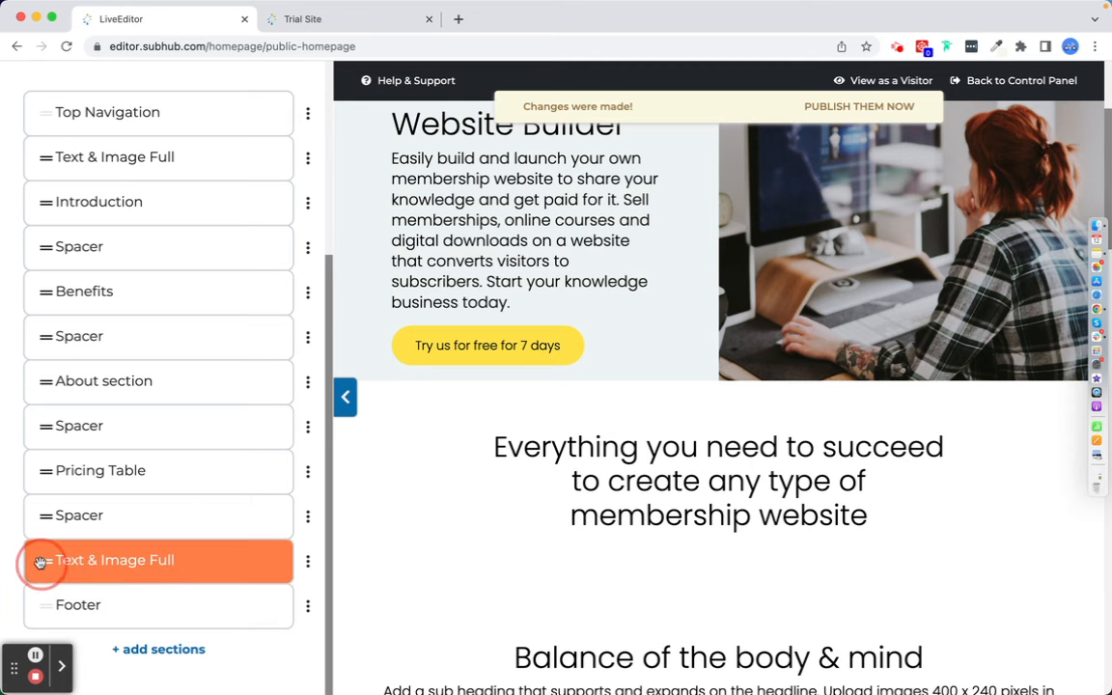
left_click_drag(40, 563, 42, 247)
scroll(409, 348, "down", 10)
scroll(676, 429, "up", 15)
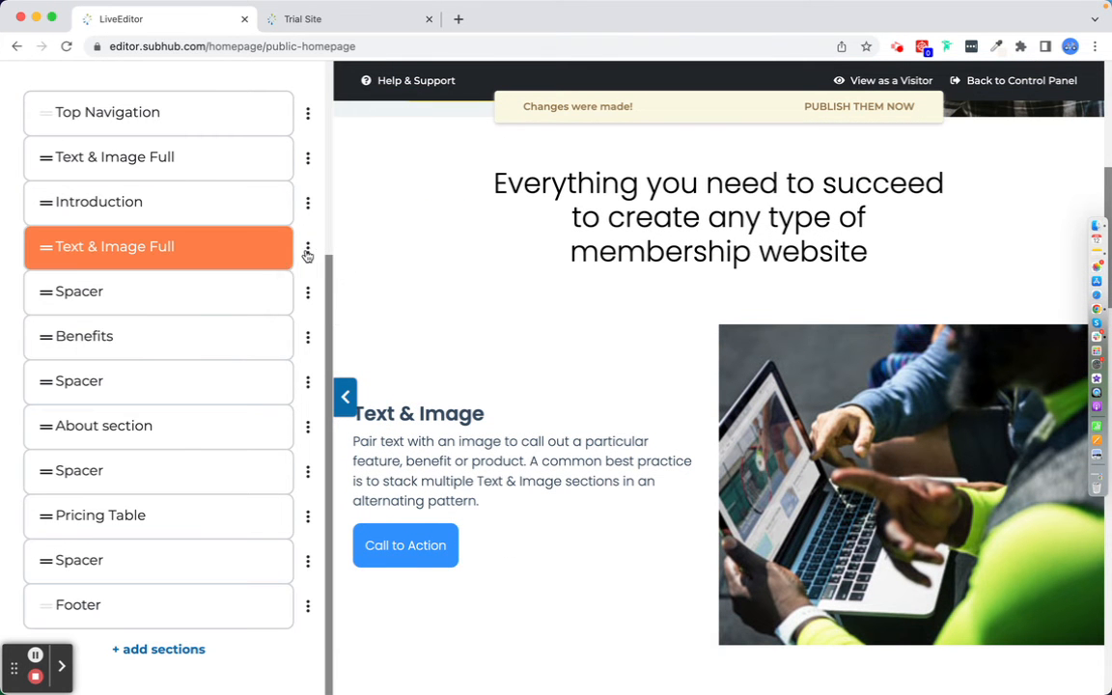
Step: Rename the Text & Image Full section below Introduction as "Benefit" and save the name
left_click(307, 247)
left_click(297, 274)
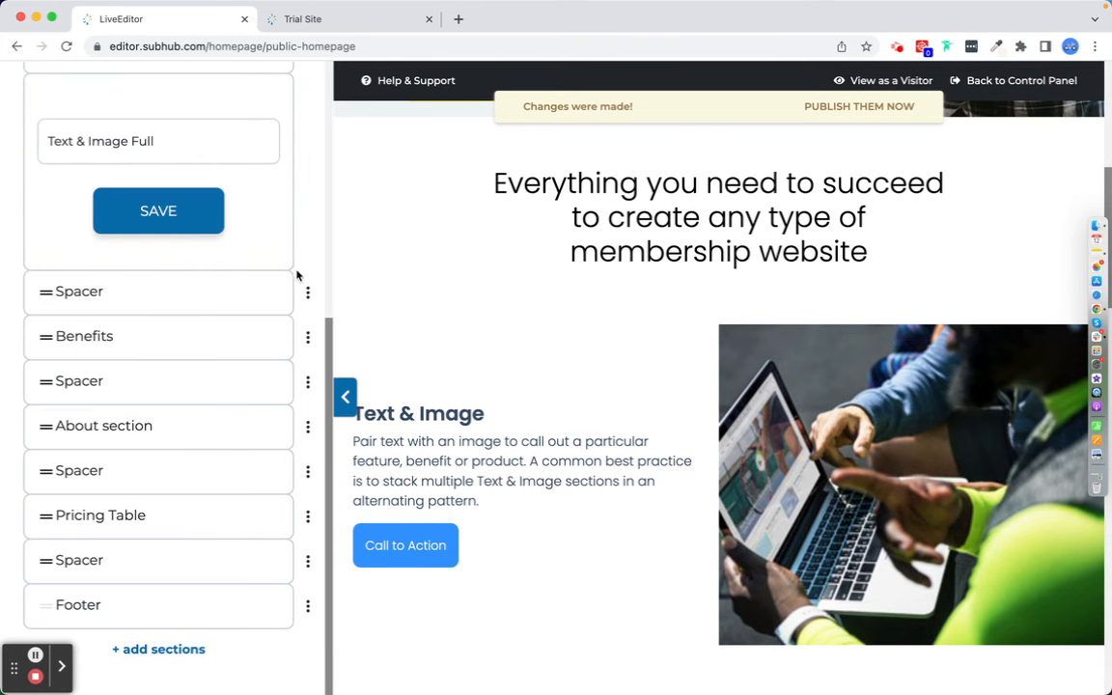
left_click_drag(159, 141, 18, 143)
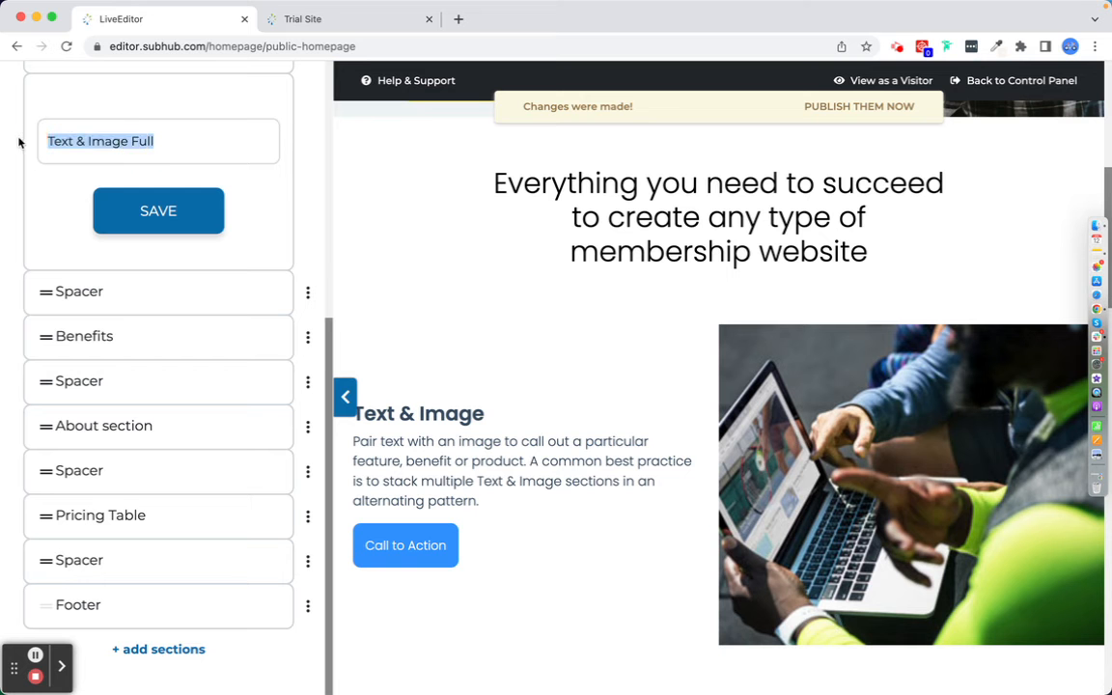
type("Benefit")
left_click(150, 210)
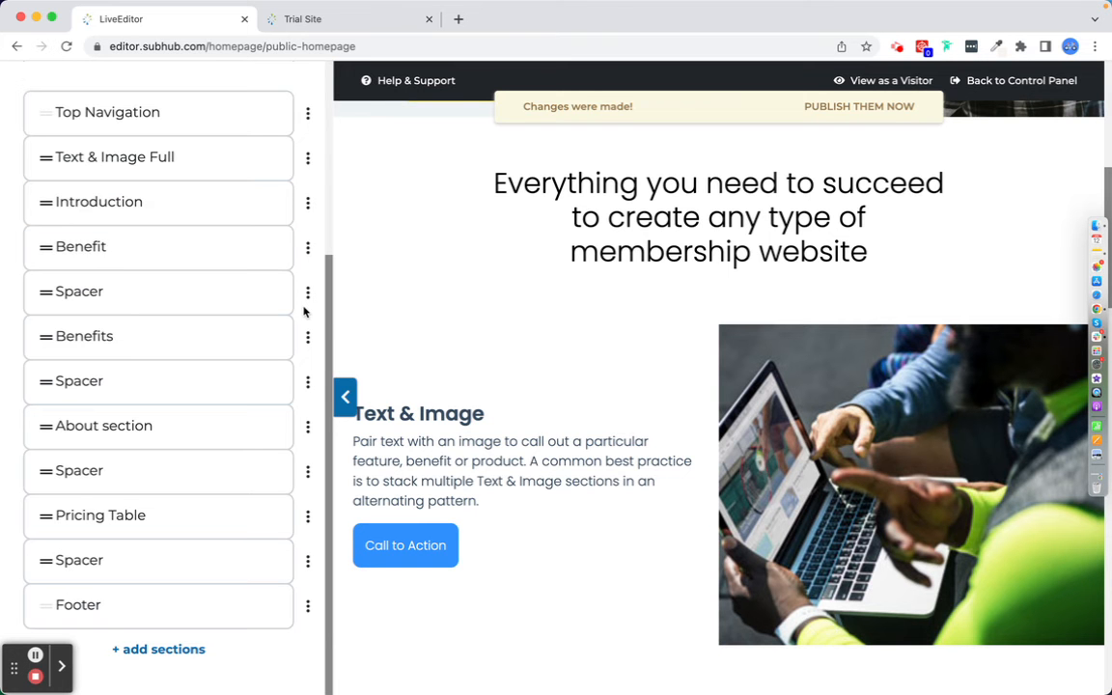
Step: Copy the "Ready to use website templates you can customise" heading and its paragraph from the Trial Site page, and return to the LiveEditor
left_click(383, 20)
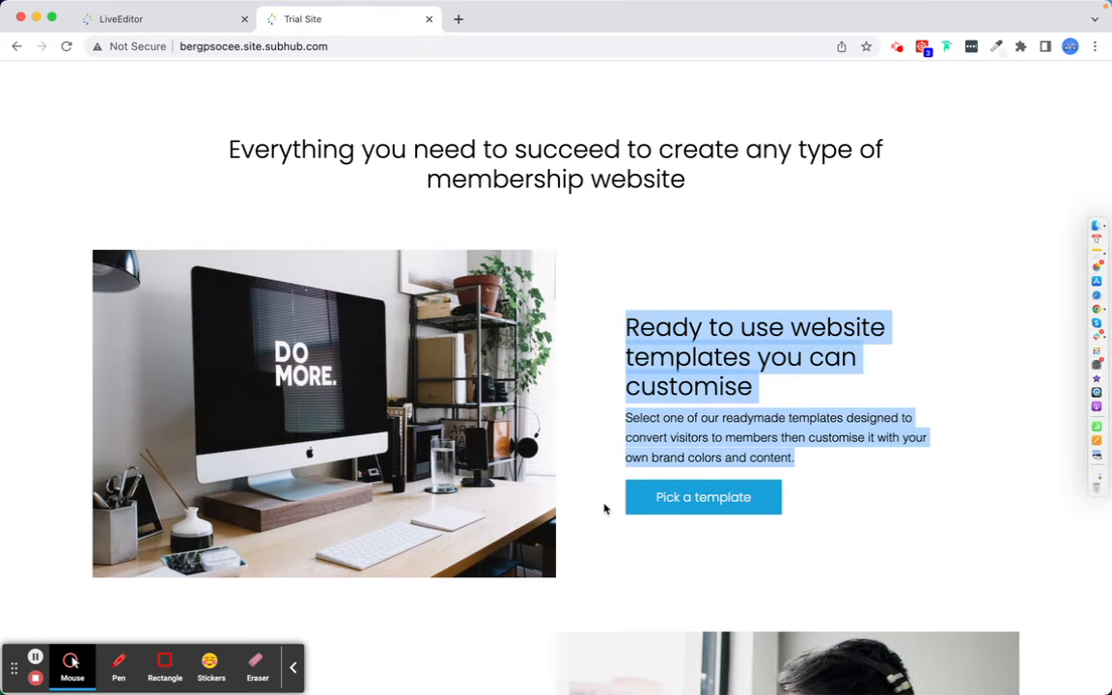
left_click(628, 358)
left_click_drag(625, 322, 810, 474)
key("super+c")
left_click(190, 21)
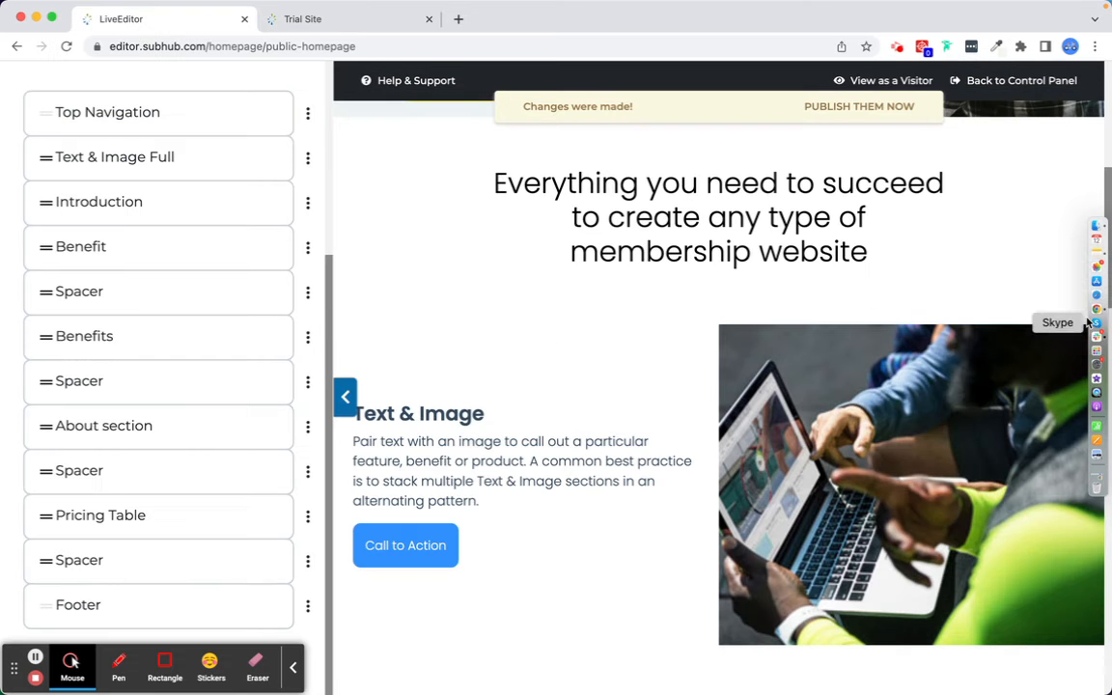
Step: Open the Benefit section for editing and replace its placeholder heading and text with the copied website template text
left_click(1056, 325)
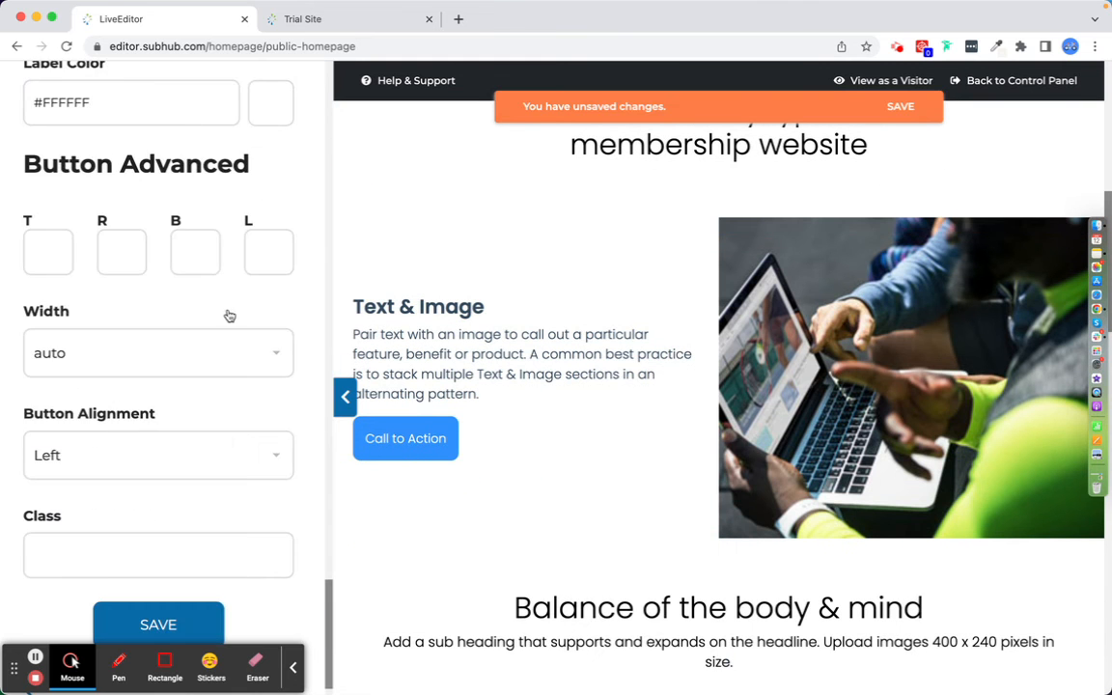
scroll(228, 313, "up", 10)
scroll(226, 317, "up", 4)
scroll(226, 316, "down", 4)
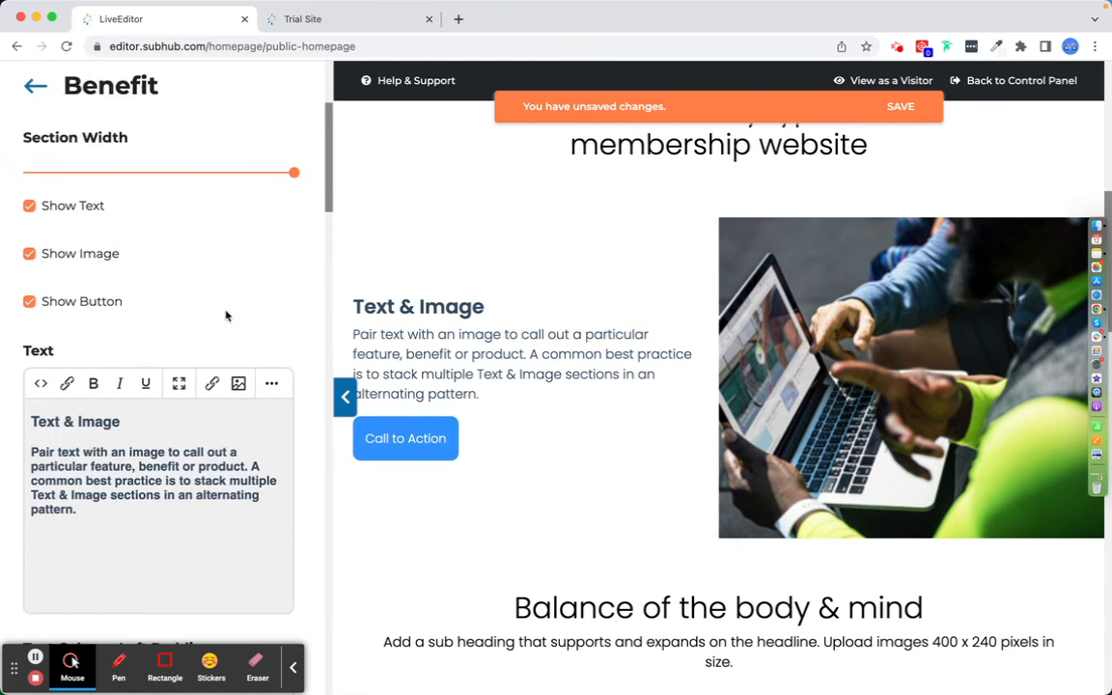
left_click_drag(29, 282, 65, 380)
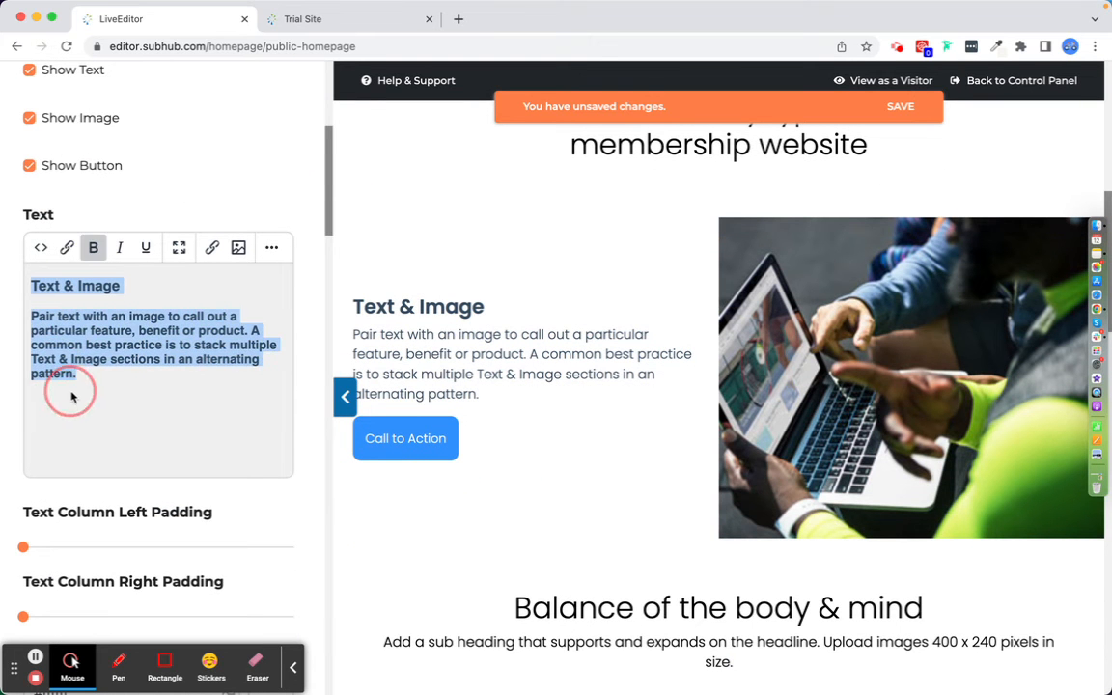
key("super+v")
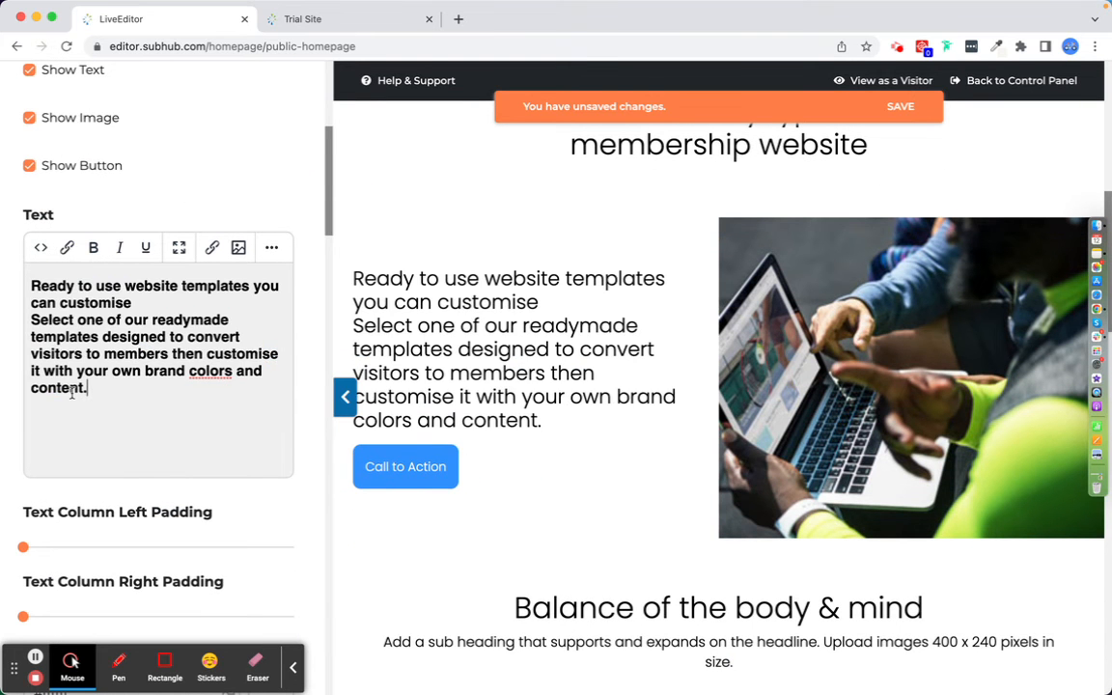
Step: Insert a blank line between "Ready to use website templates you can customise" and the text that follows it
left_click(154, 301)
key("Return")
key("Return")
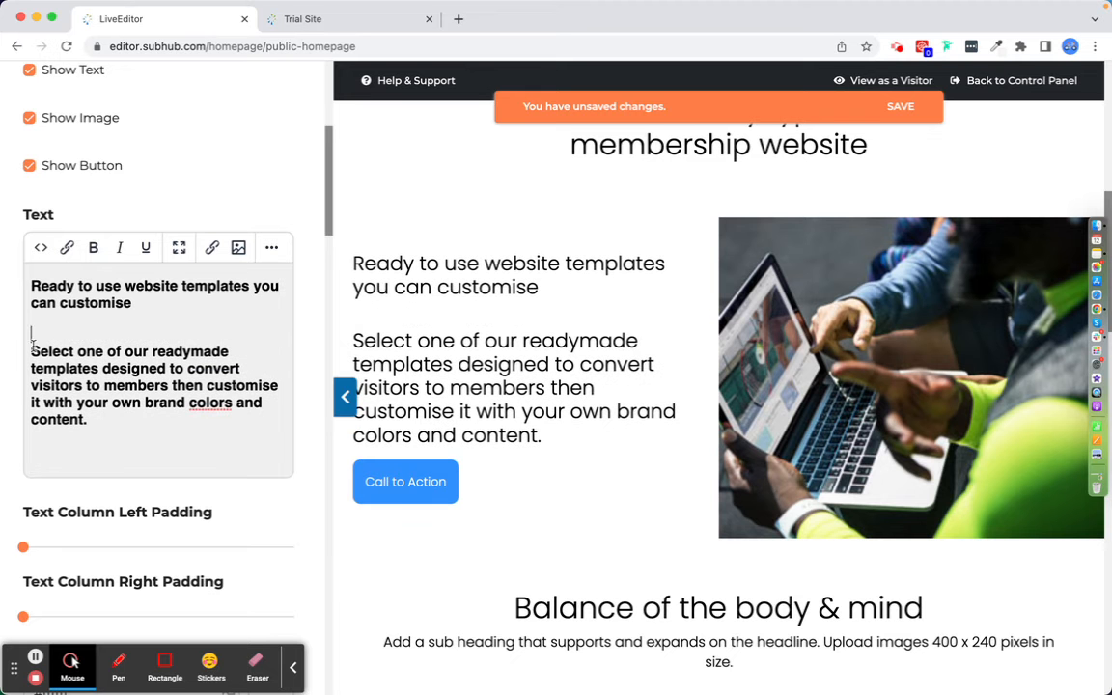
Step: Format the text starting "Select one of our readymade templates" as Paragraph instead of a header, and check the preview
left_click_drag(32, 342, 121, 443)
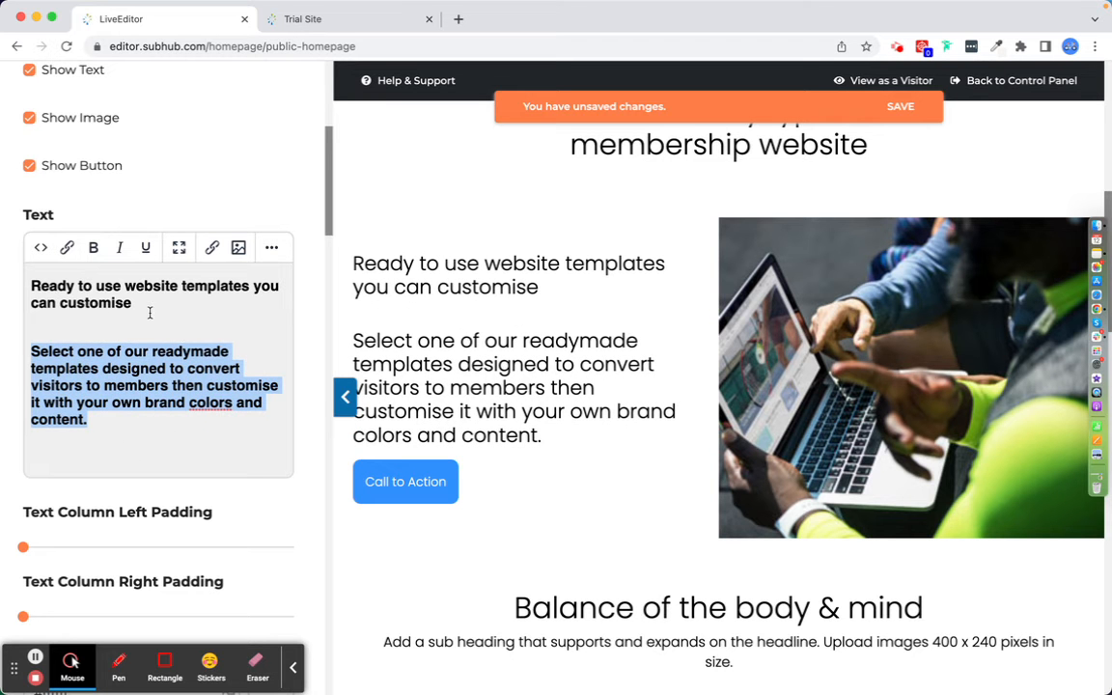
left_click(273, 248)
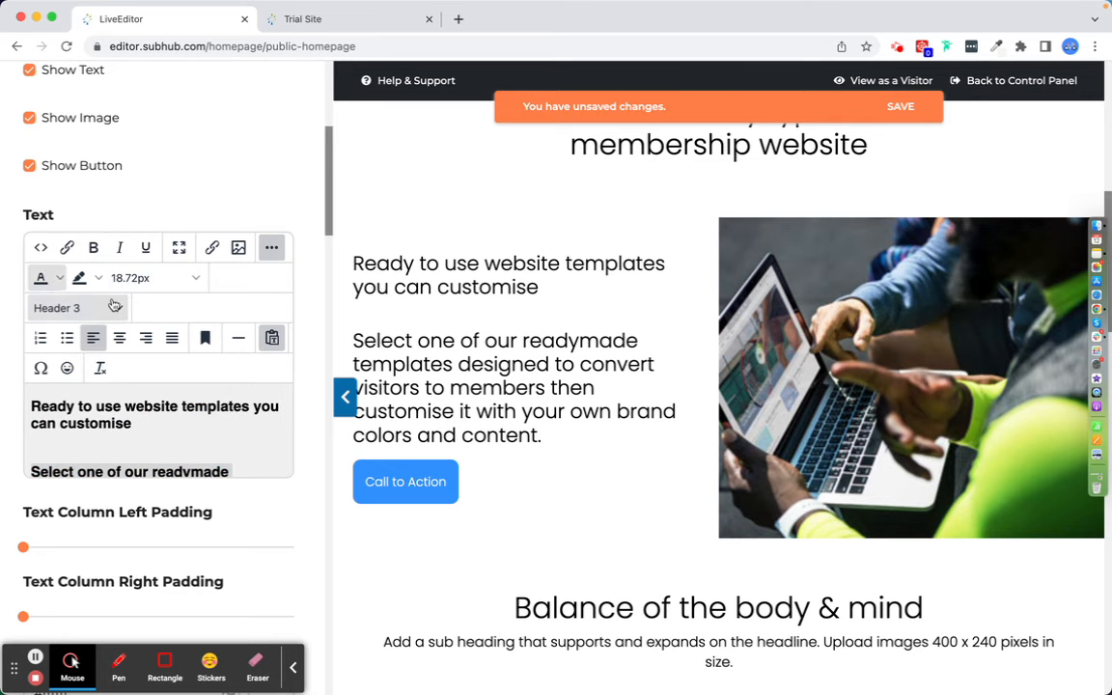
left_click(77, 308)
mouse_move(116, 340)
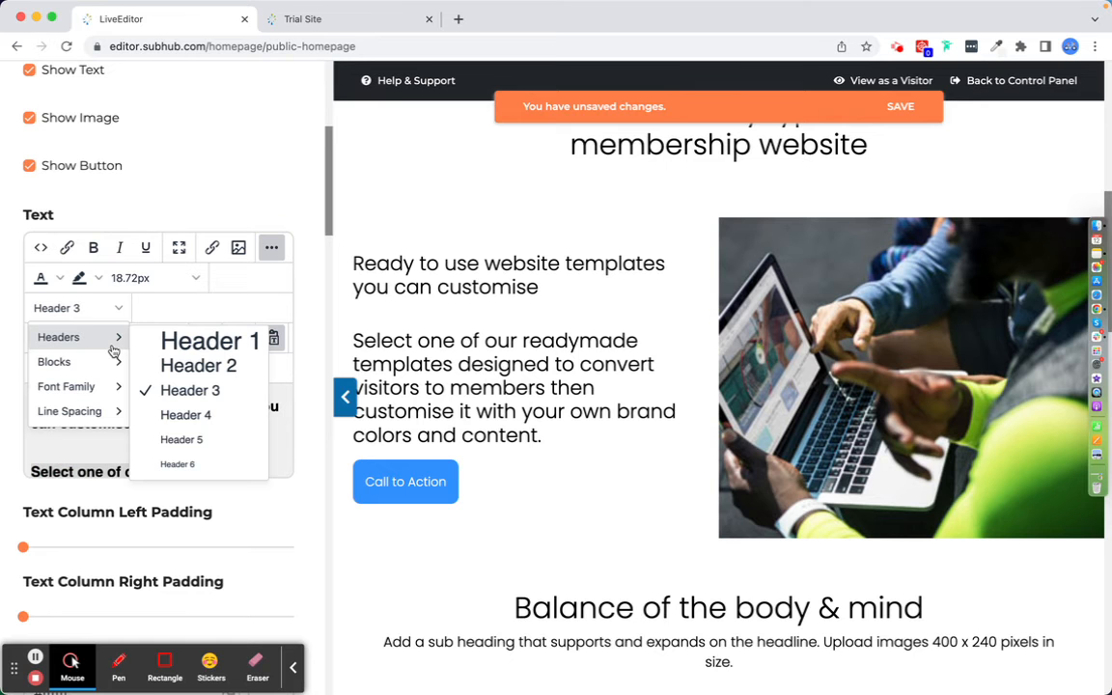
mouse_move(112, 365)
left_click(172, 366)
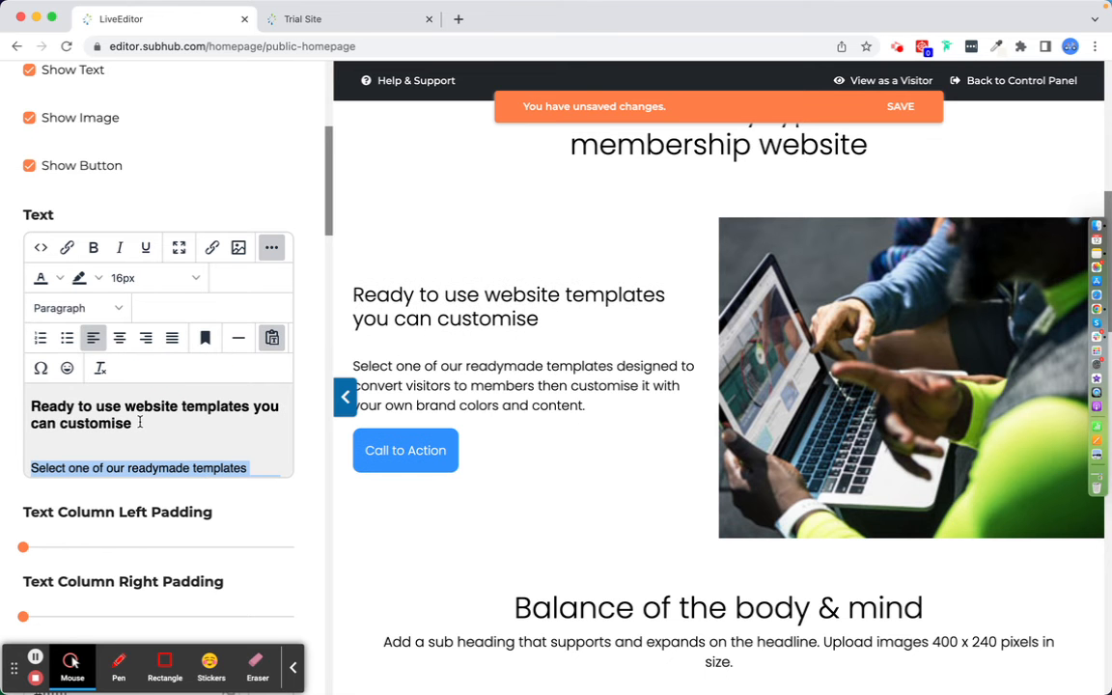
scroll(497, 317, "up", 5)
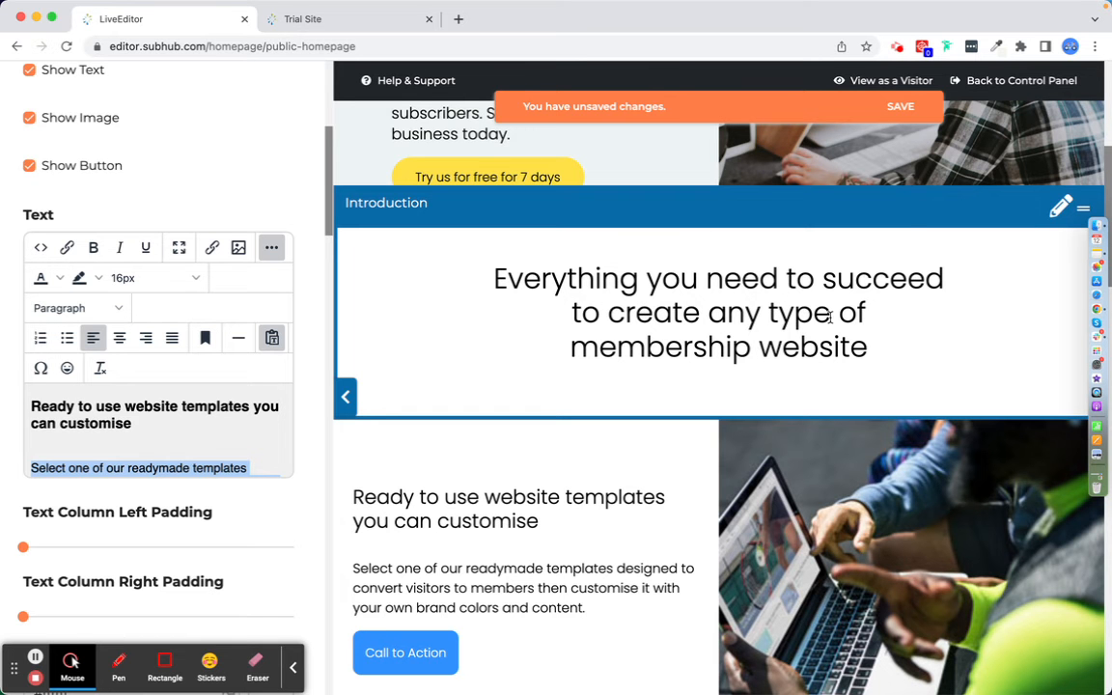
Step: Set the font size of the "Ready to use website templates you can customise" heading to 2.3rem and preview the section at full width
left_click(147, 424)
left_click_drag(147, 423, 9, 402)
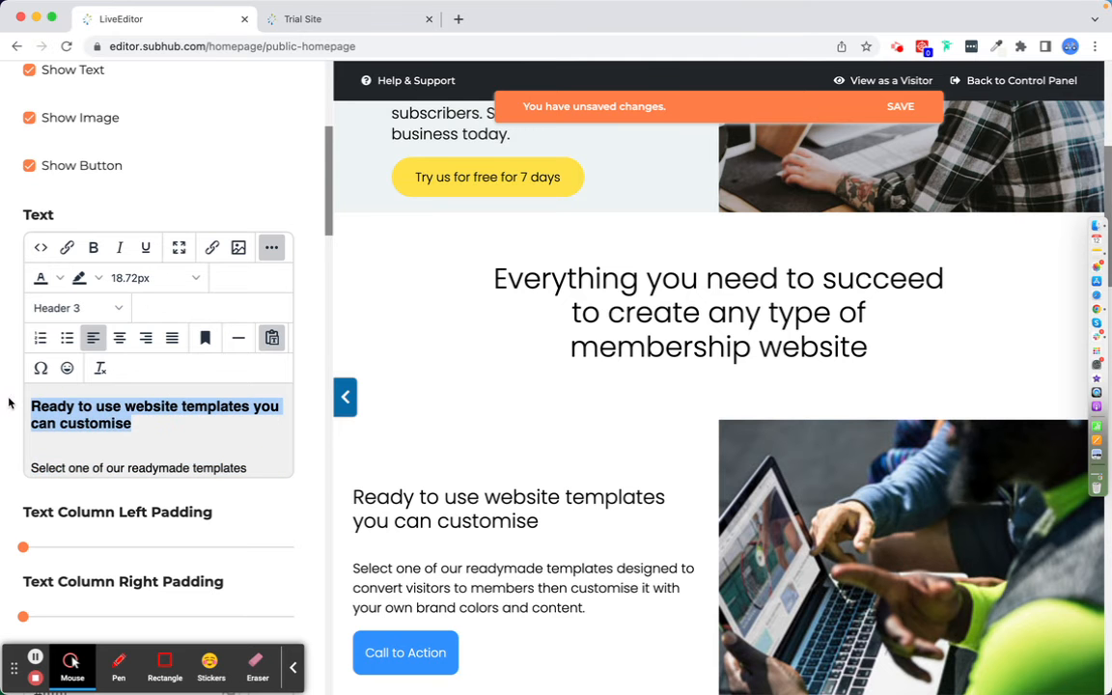
left_click(108, 307)
mouse_move(95, 336)
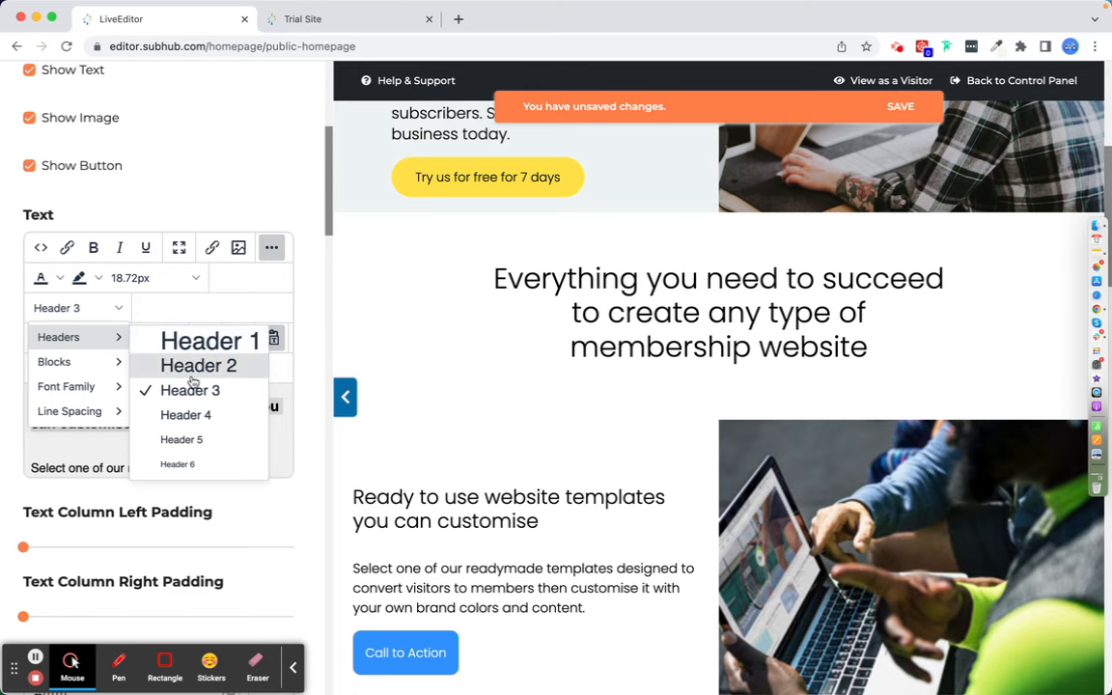
left_click(227, 283)
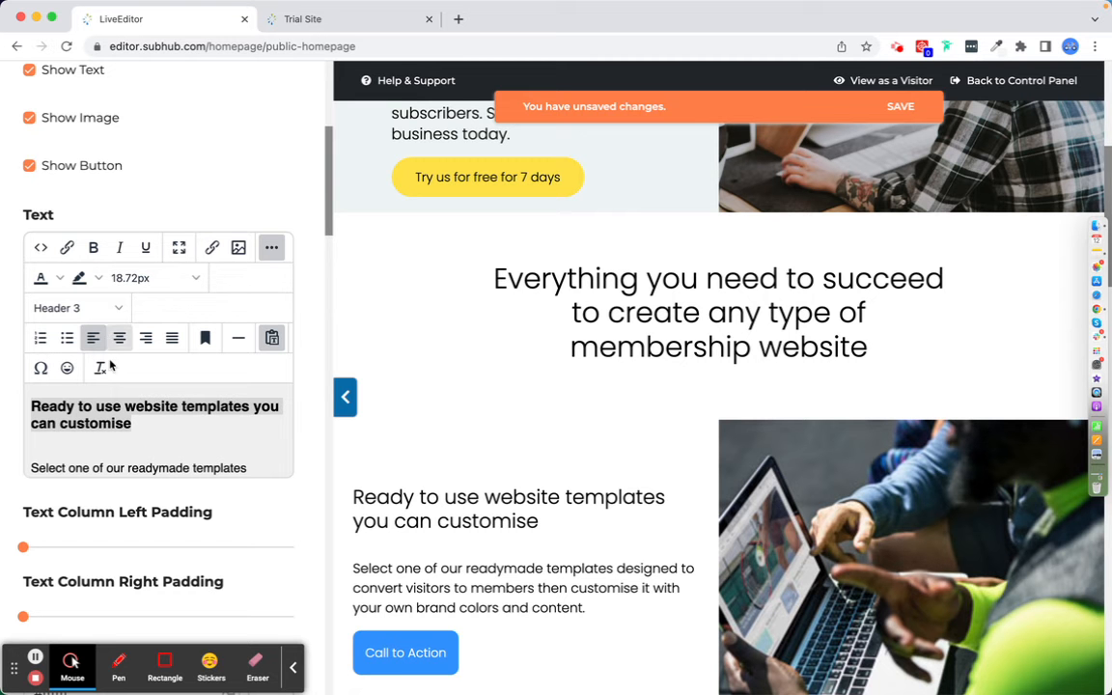
left_click(193, 280)
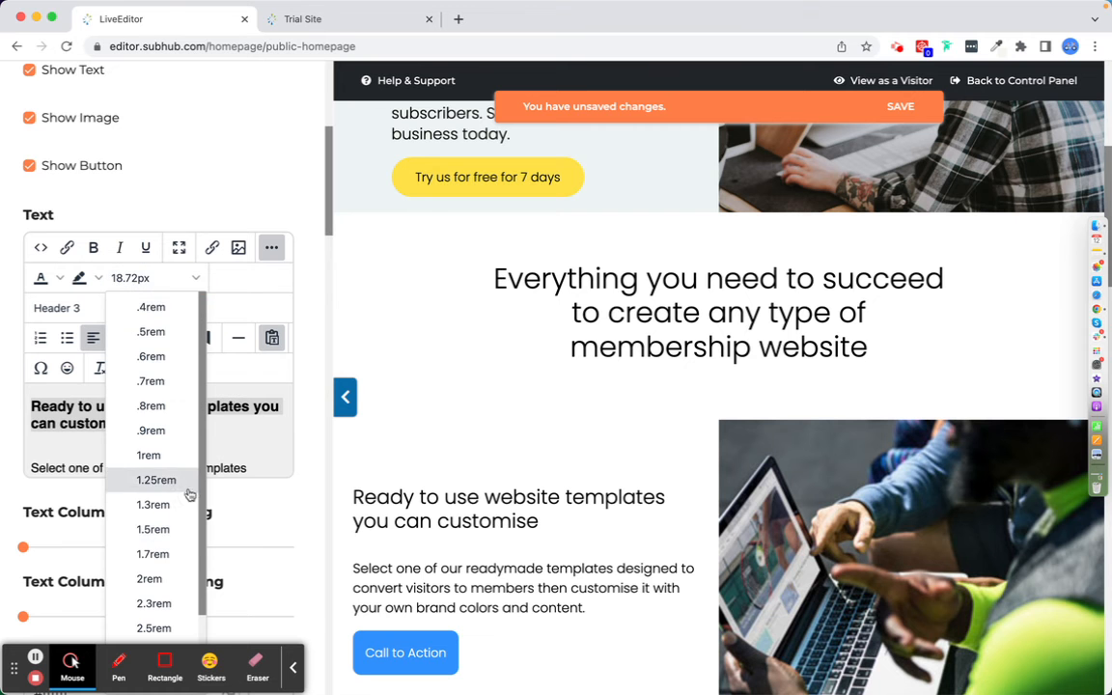
left_click(174, 602)
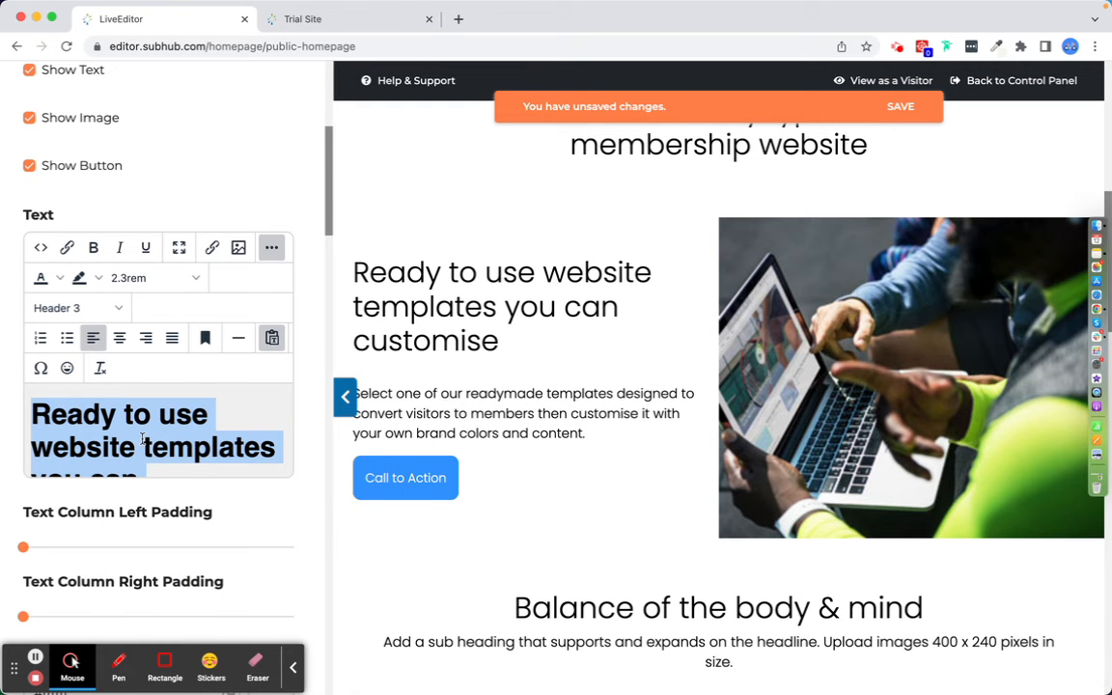
scroll(142, 439, "down", 3)
scroll(142, 439, "down", 3)
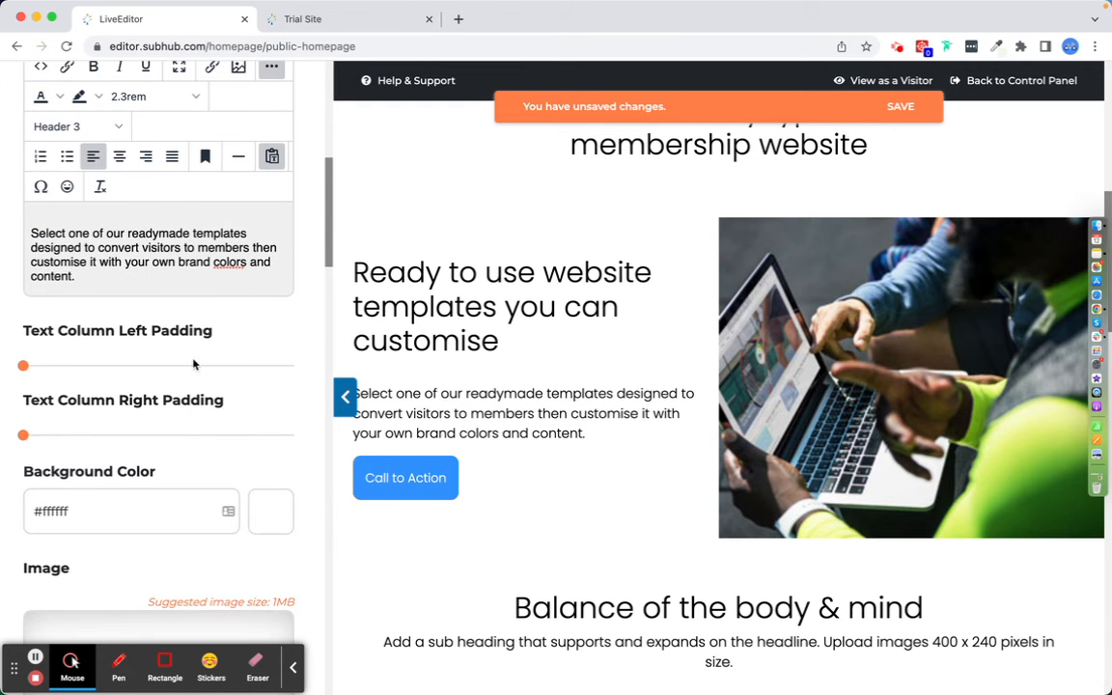
left_click(344, 396)
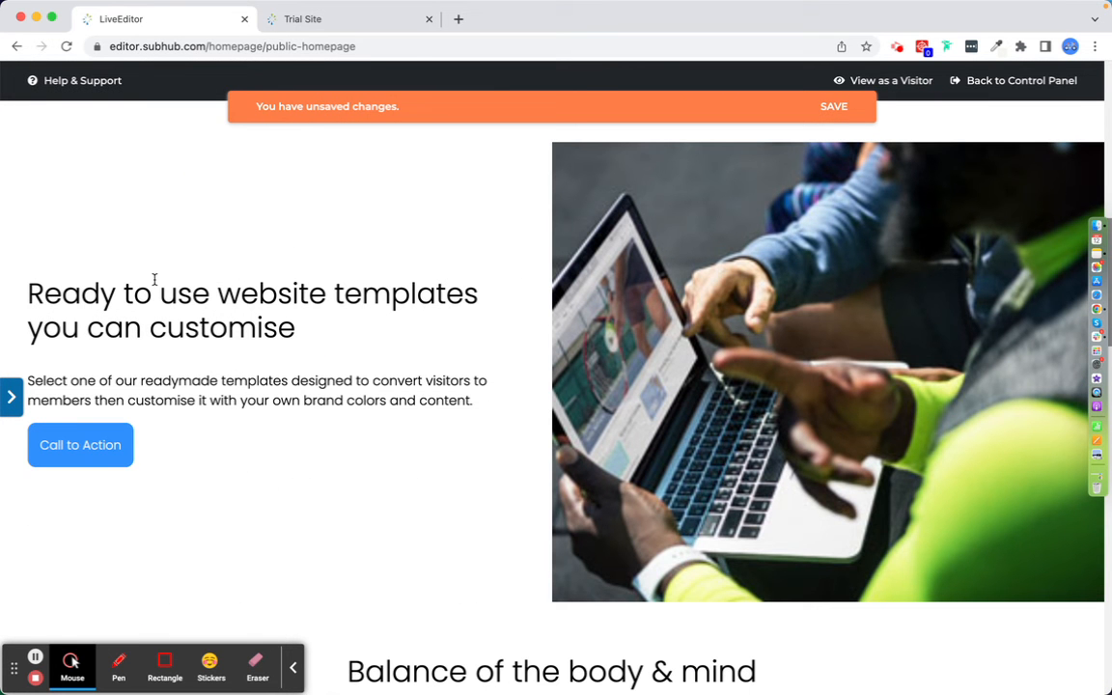
left_click(12, 396)
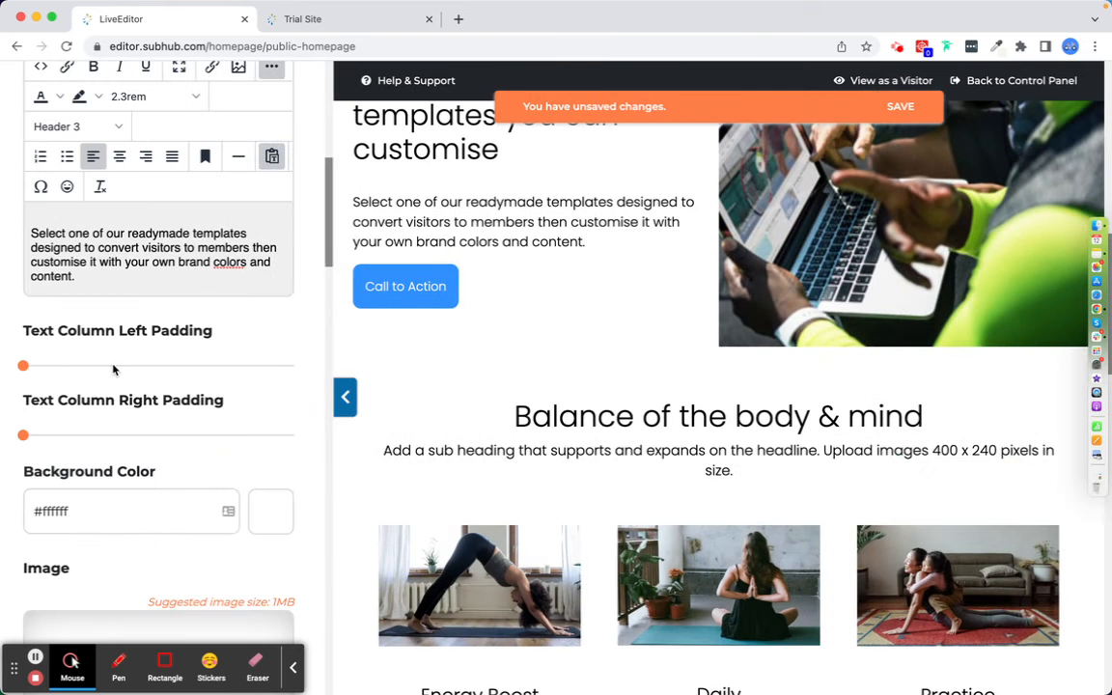
Step: Set the text column's left and right padding to 15 and preview the section at full width
left_click(113, 366)
left_click(132, 434)
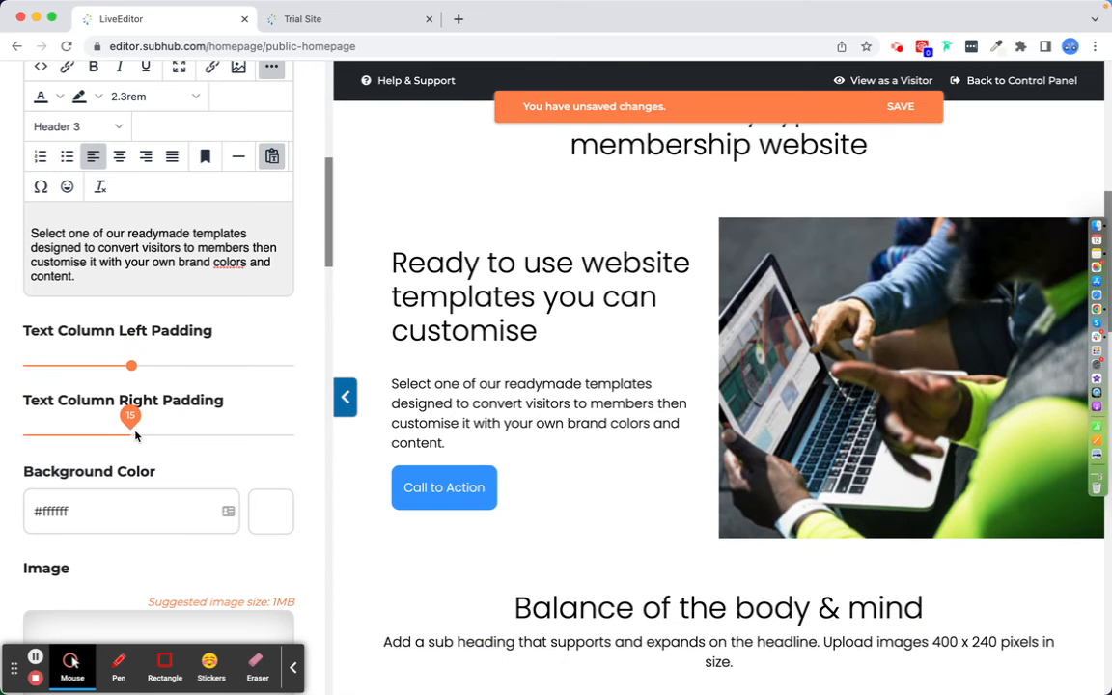
left_click(348, 397)
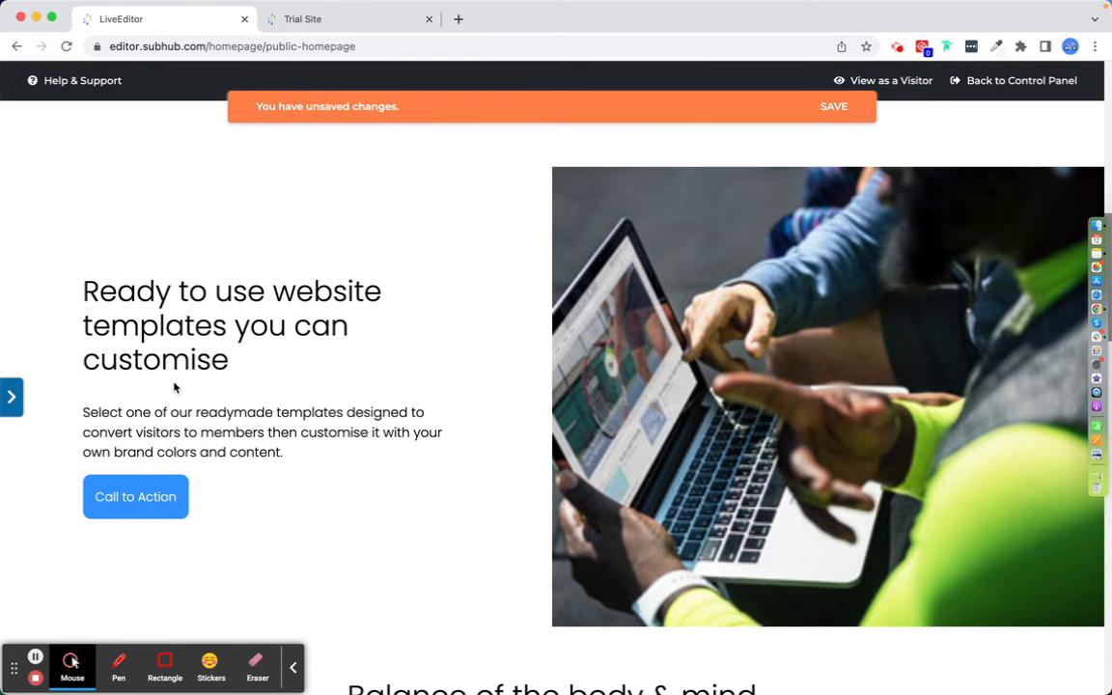
left_click(11, 397)
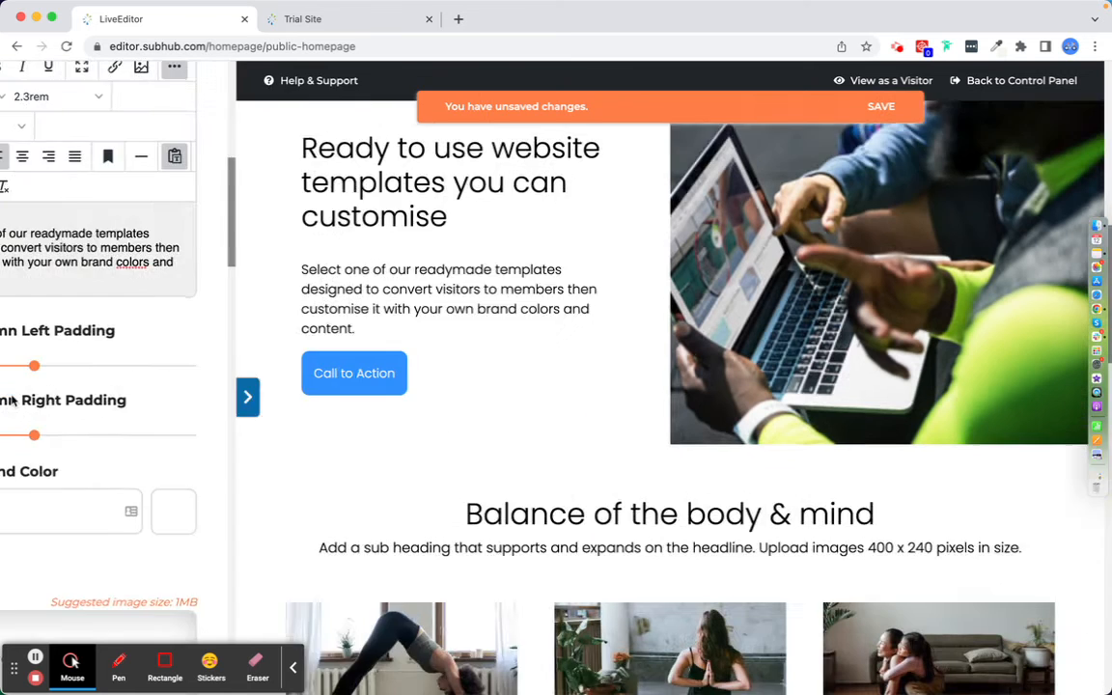
Step: Set the font size of the paragraph starting "Select one of our readymade templates" to 1.25rem
left_click_drag(32, 281, 77, 324)
left_click(178, 143)
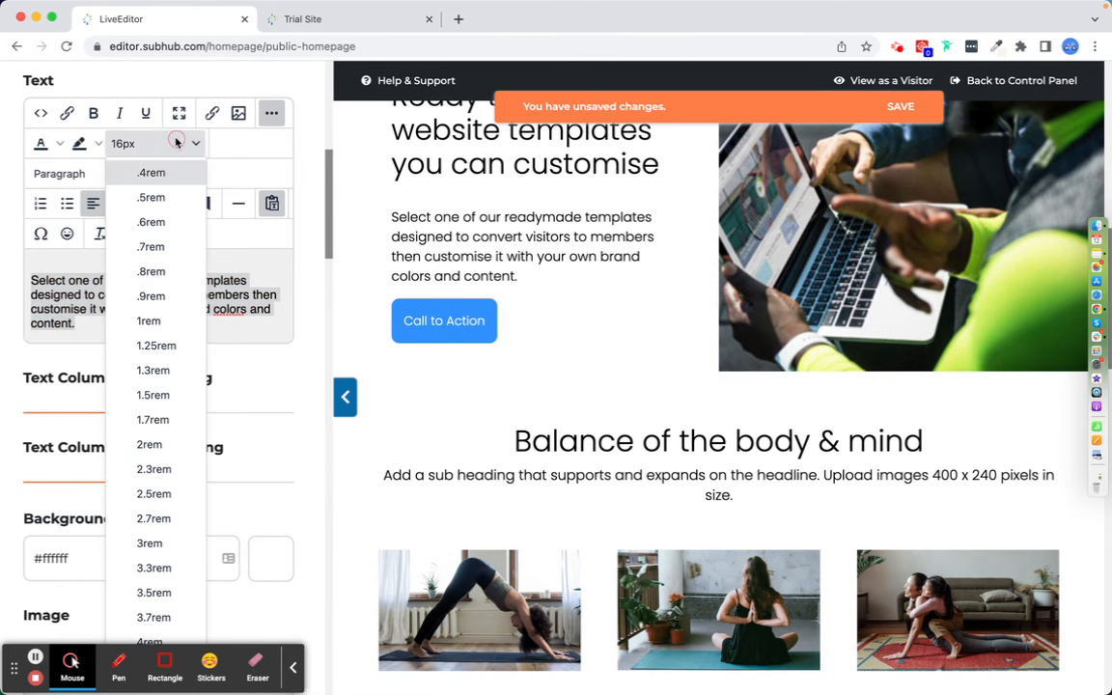
left_click(186, 346)
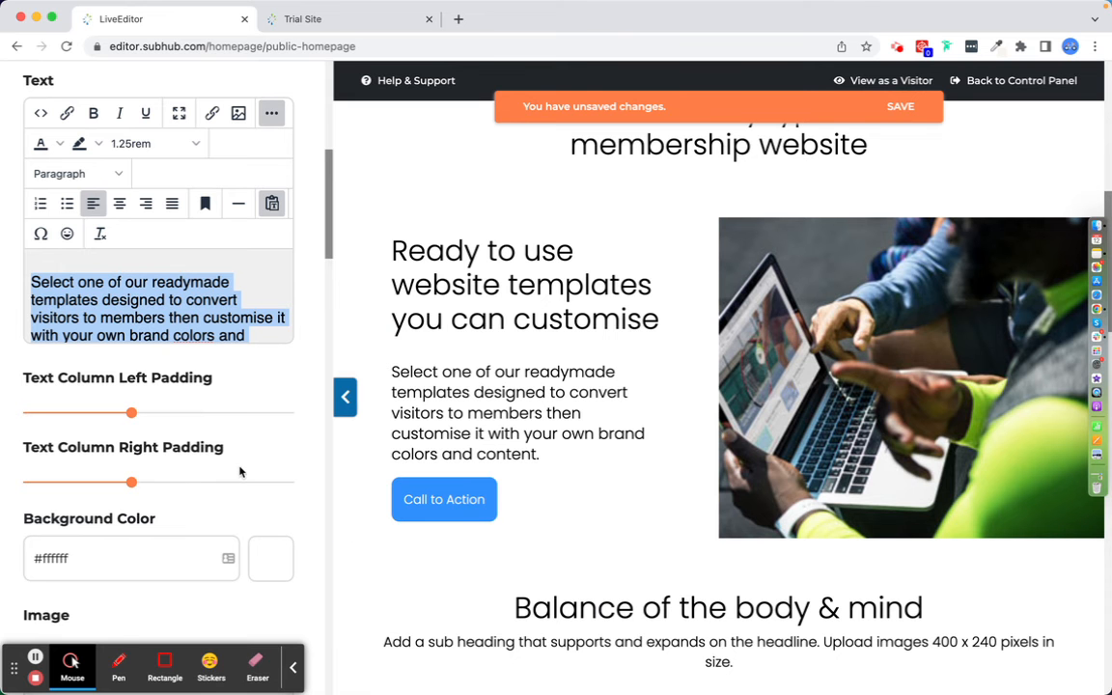
Step: Set the Call to Action button's border radius to 99 px and border width to 1, and save the changes
scroll(240, 471, "down", 4)
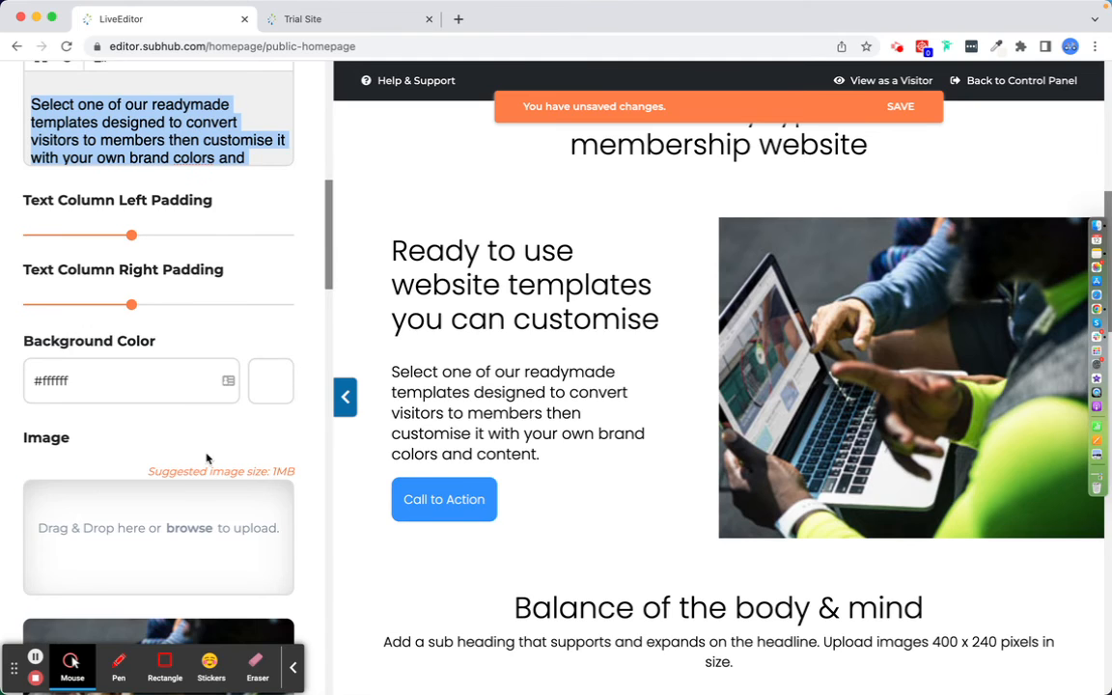
scroll(205, 453, "down", 17)
scroll(205, 453, "down", 1)
scroll(206, 453, "up", 3)
scroll(206, 453, "down", 5)
scroll(206, 453, "down", 9)
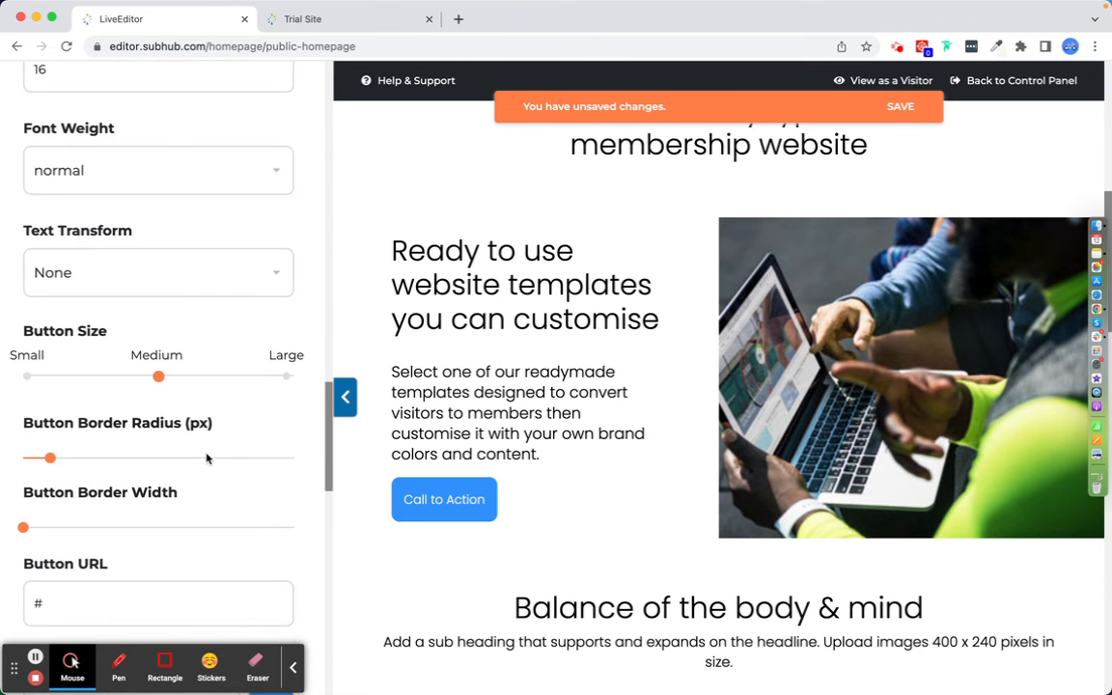
left_click(292, 360)
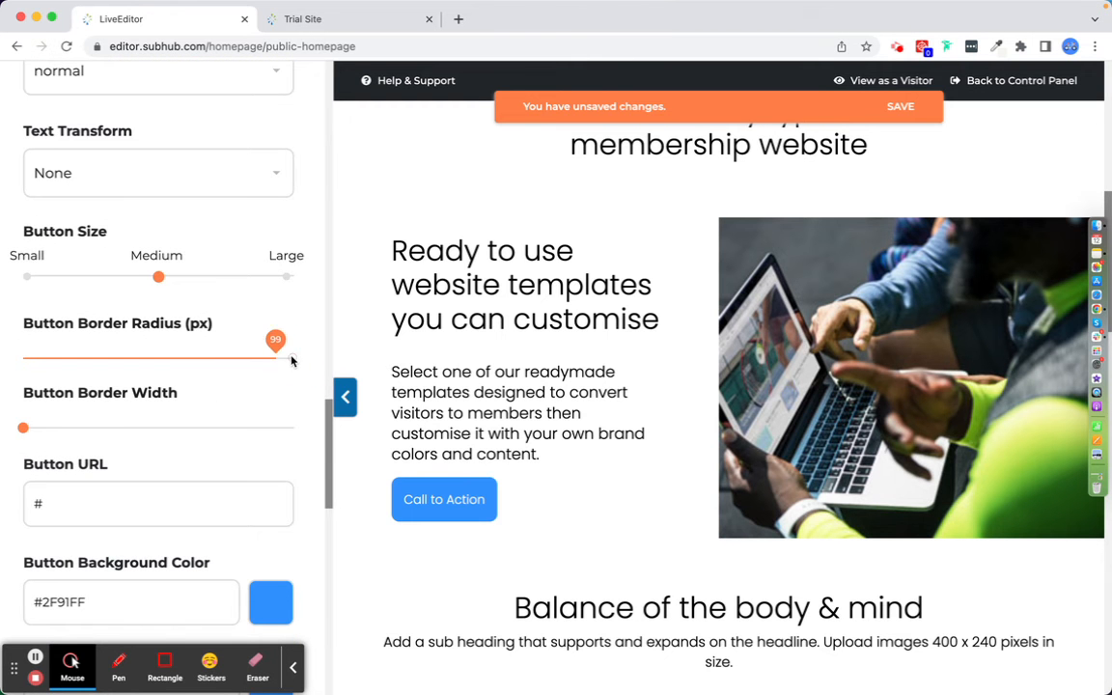
left_click(92, 428)
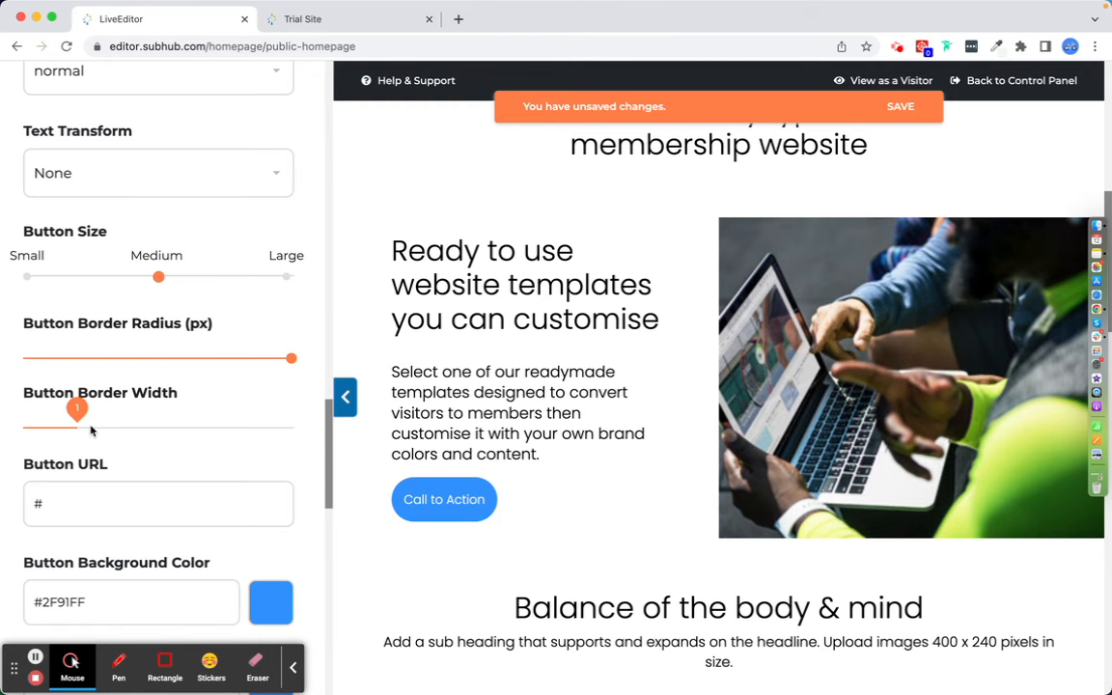
scroll(223, 442, "down", 4)
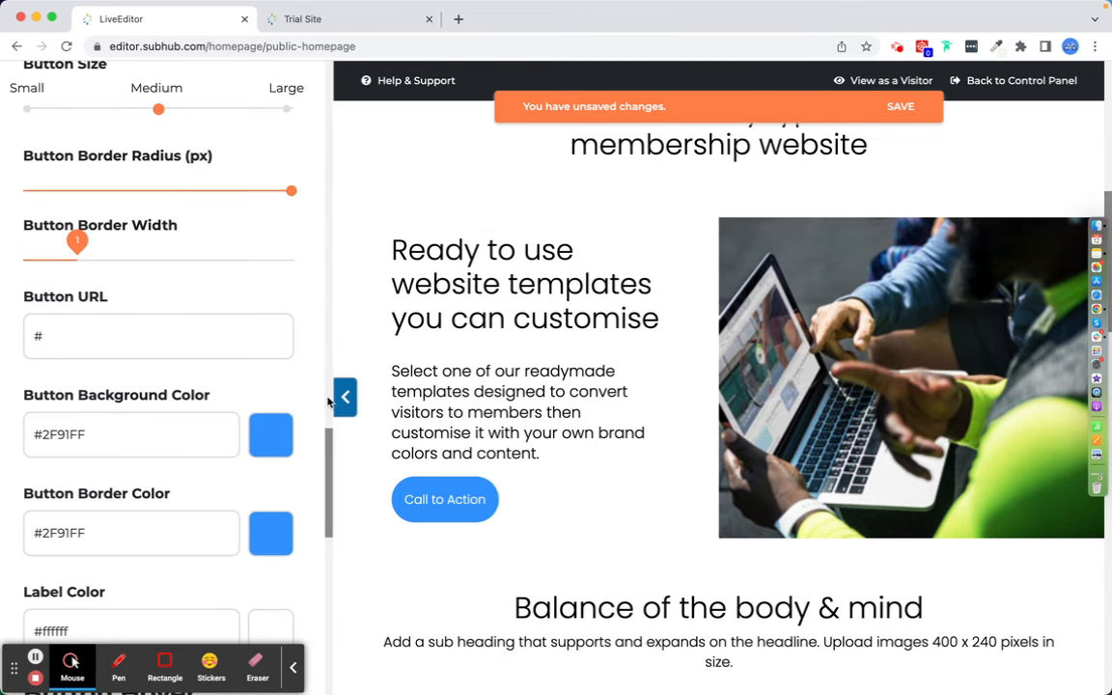
left_click(897, 46)
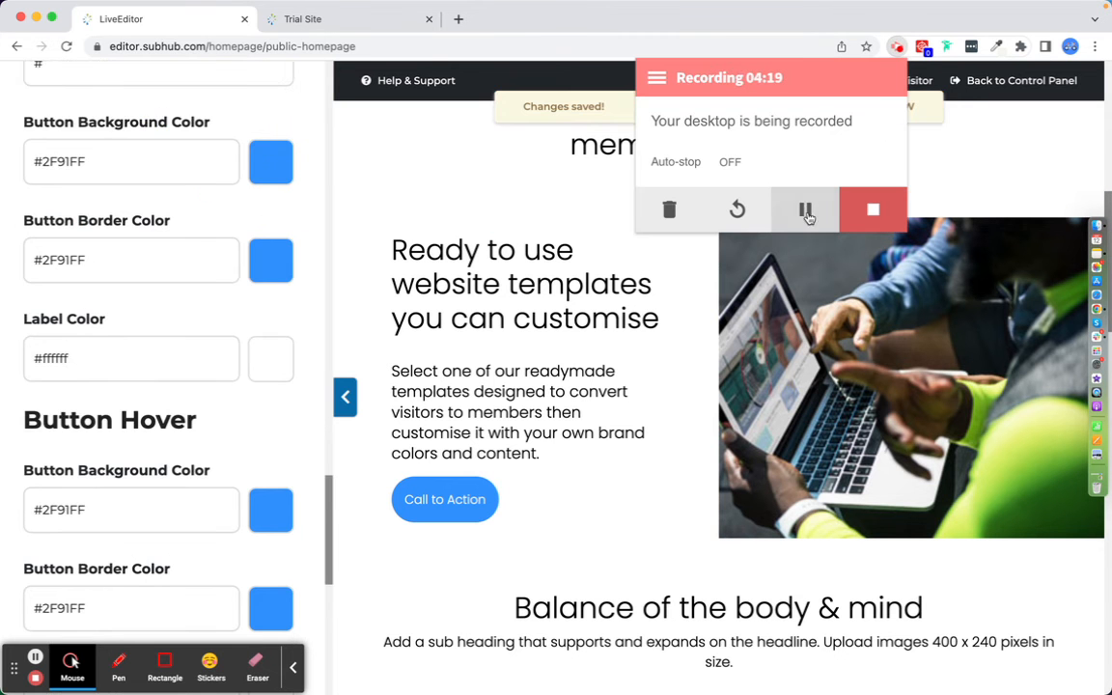
Step: Set the Call to Action button's background colour to #ffe146 and compare it with the button in the section at the page's start
scroll(181, 281, "up", 2)
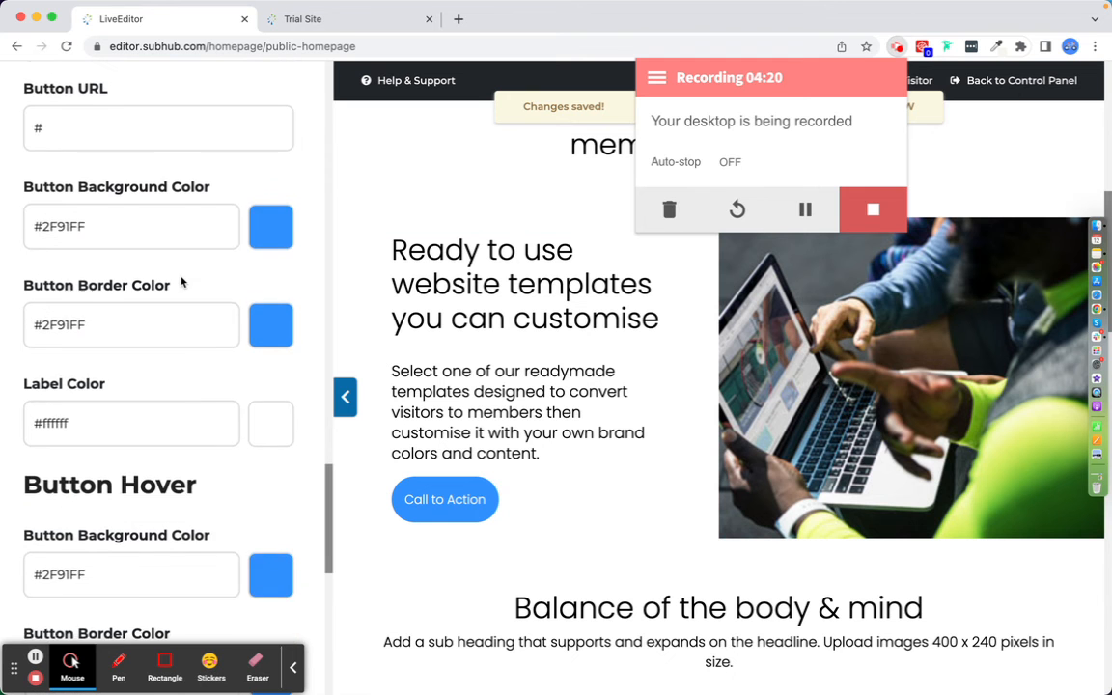
left_click(98, 225)
left_click_drag(93, 225, 20, 229)
type("#ffe146")
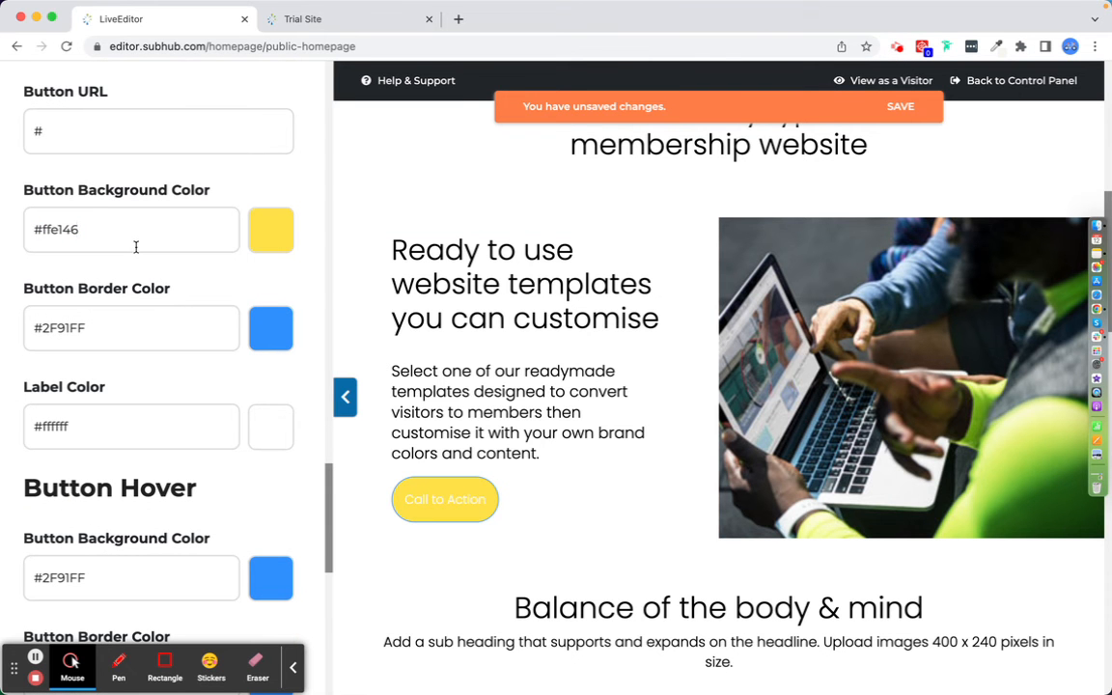
scroll(420, 253, "up", 5)
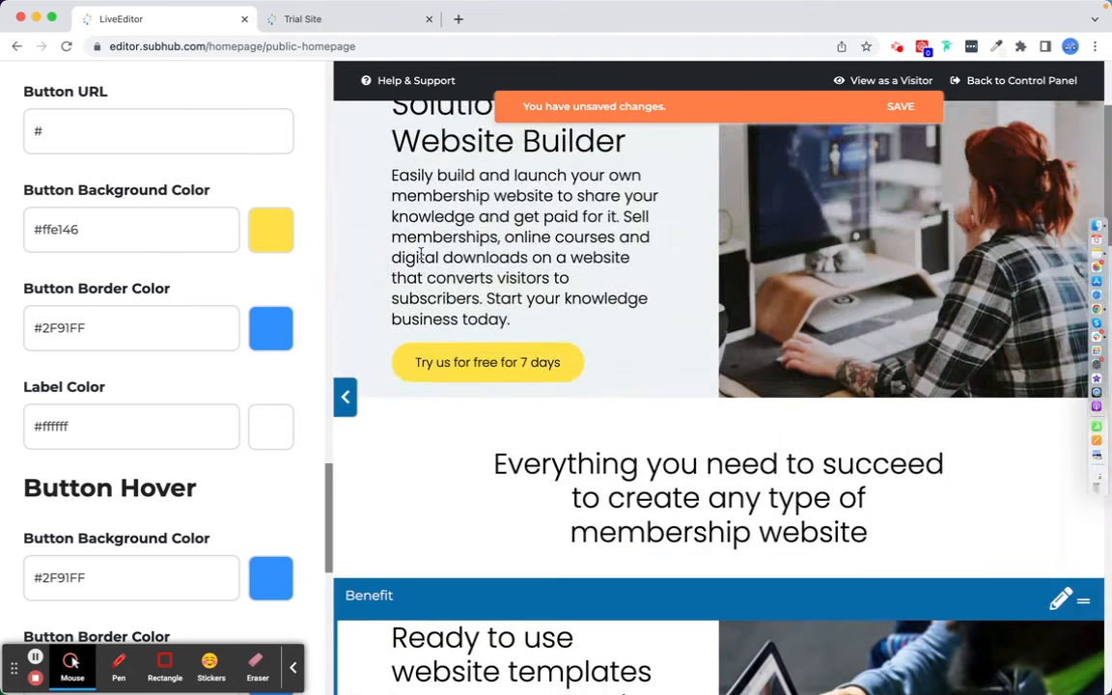
scroll(420, 253, "down", 3)
scroll(420, 253, "down", 3)
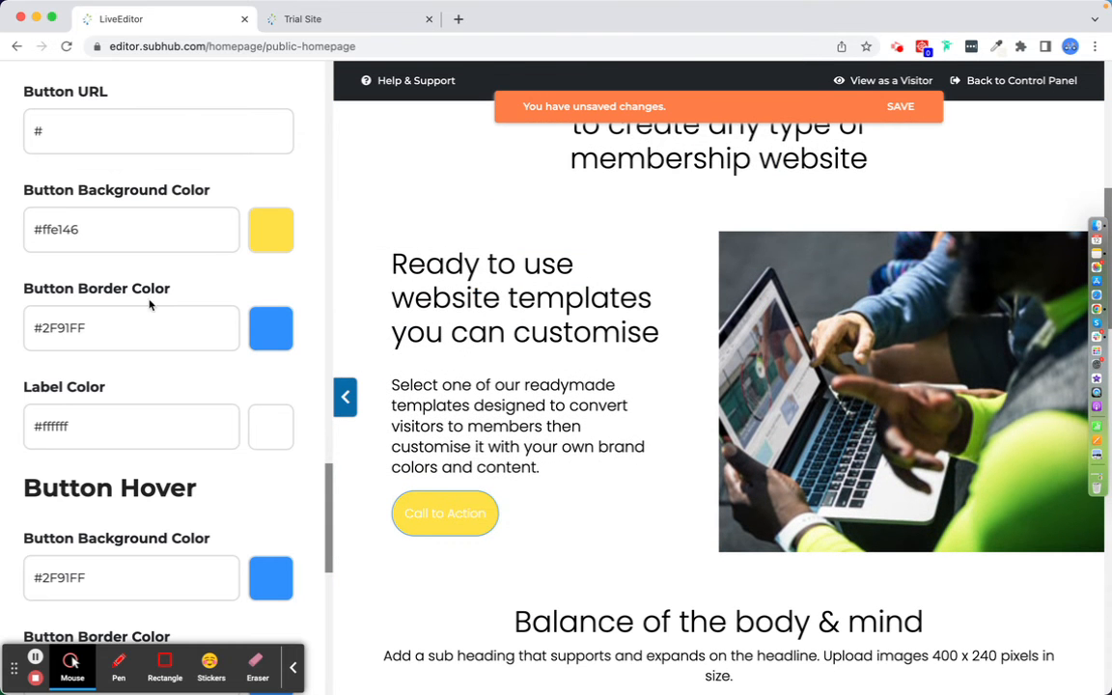
Step: Set the Call to Action button's border colour to #ffe146 and its label colour to #000000
left_click_drag(94, 327, 5, 328)
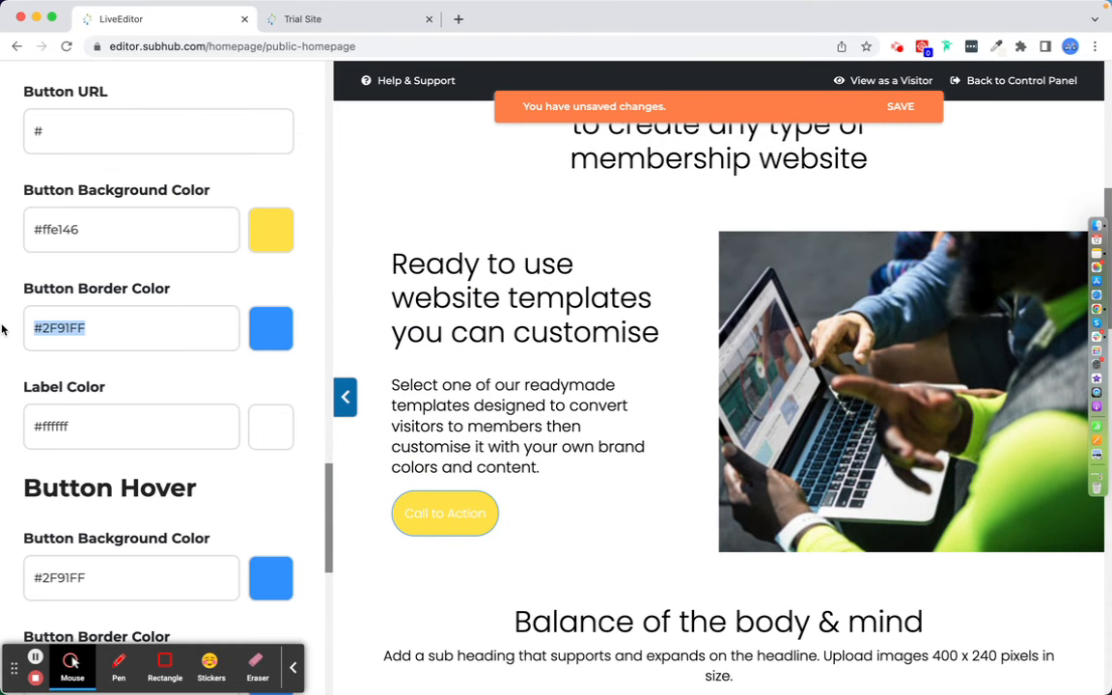
type("#ffe146")
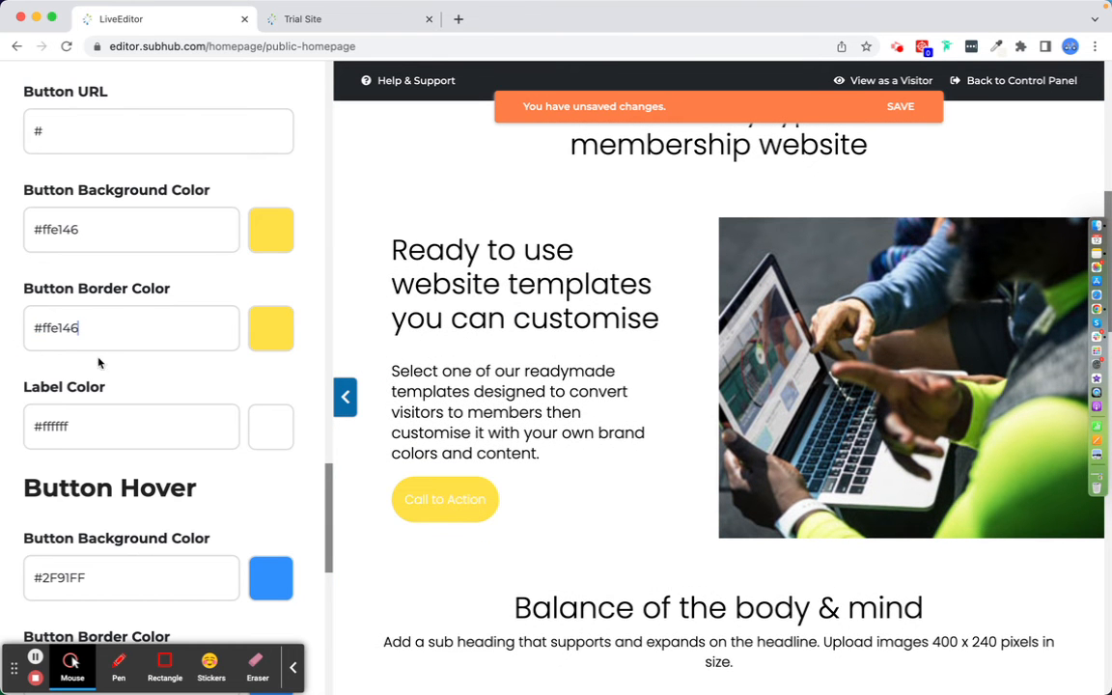
scroll(147, 440, "down", 3)
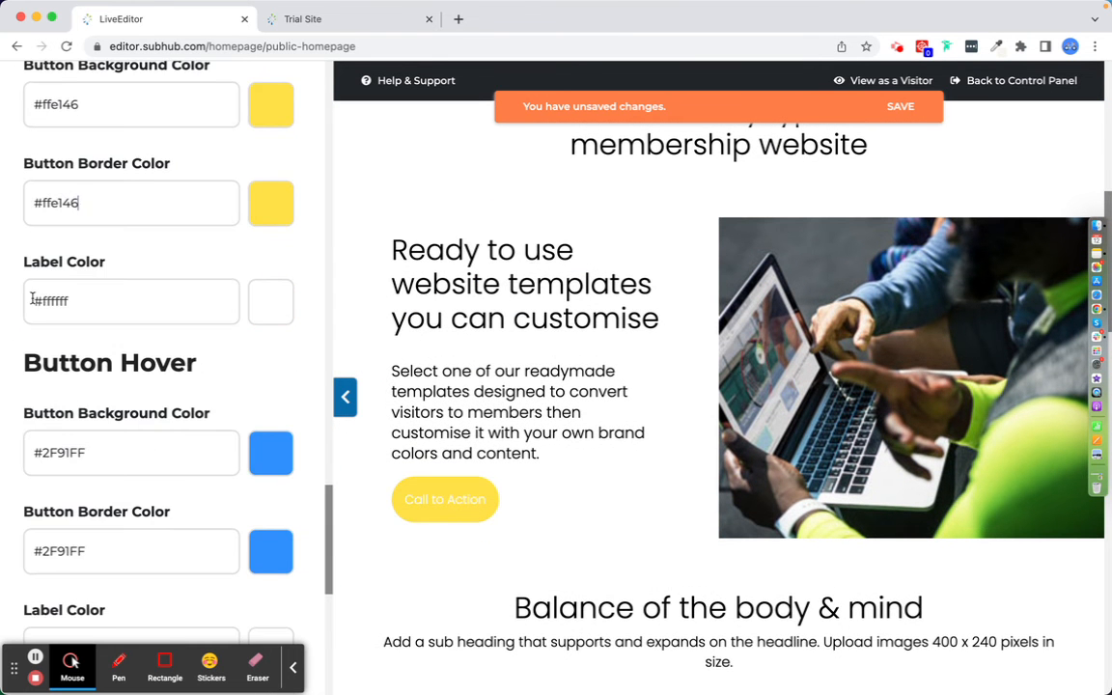
left_click_drag(35, 301, 124, 303)
type("#000000")
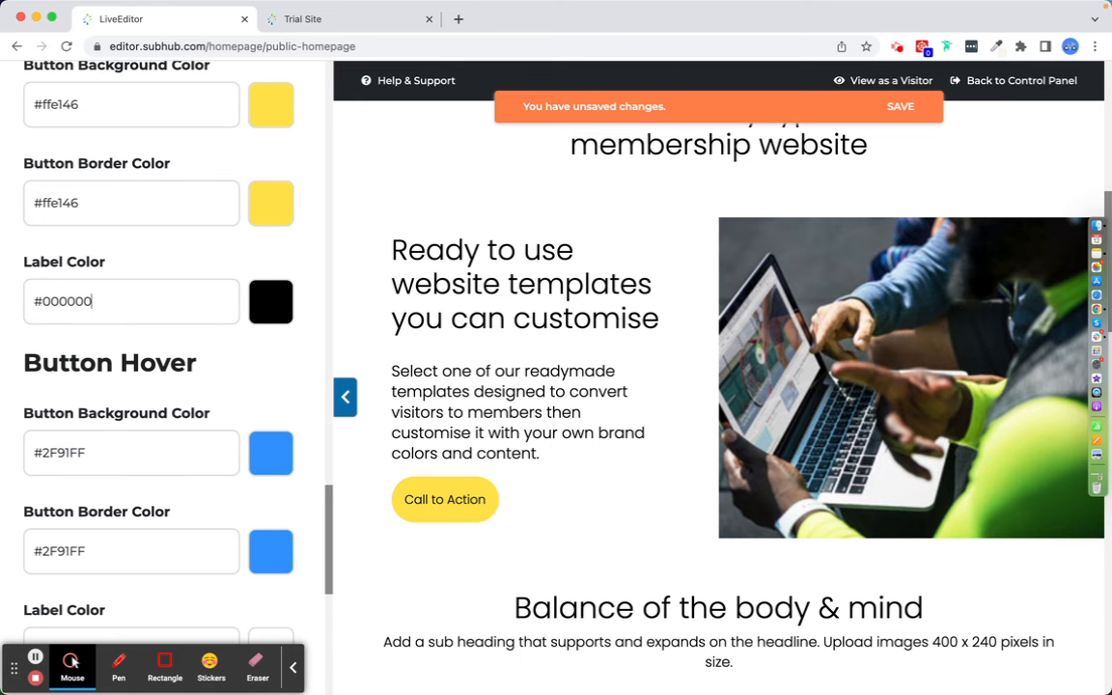
Step: Set the button's hover background to #ffe146 and its hover border and label to #000000, and compare it with the "Try us for free for 7 days" button
scroll(100, 386, "down", 3)
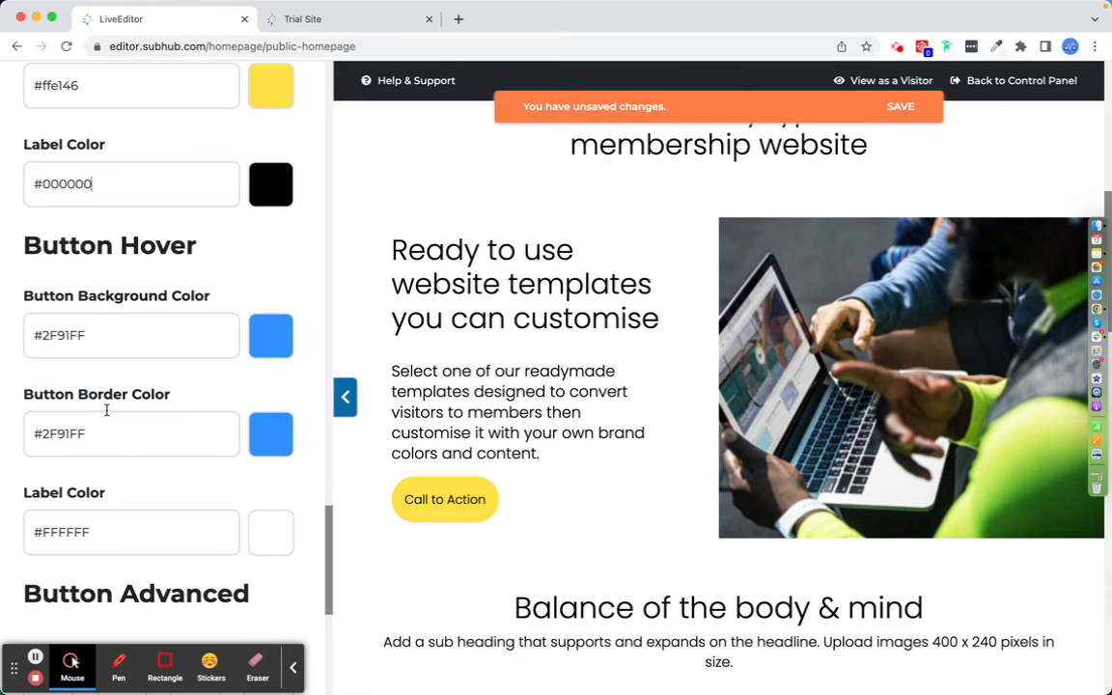
left_click_drag(86, 326, 8, 330)
type("#ffe146")
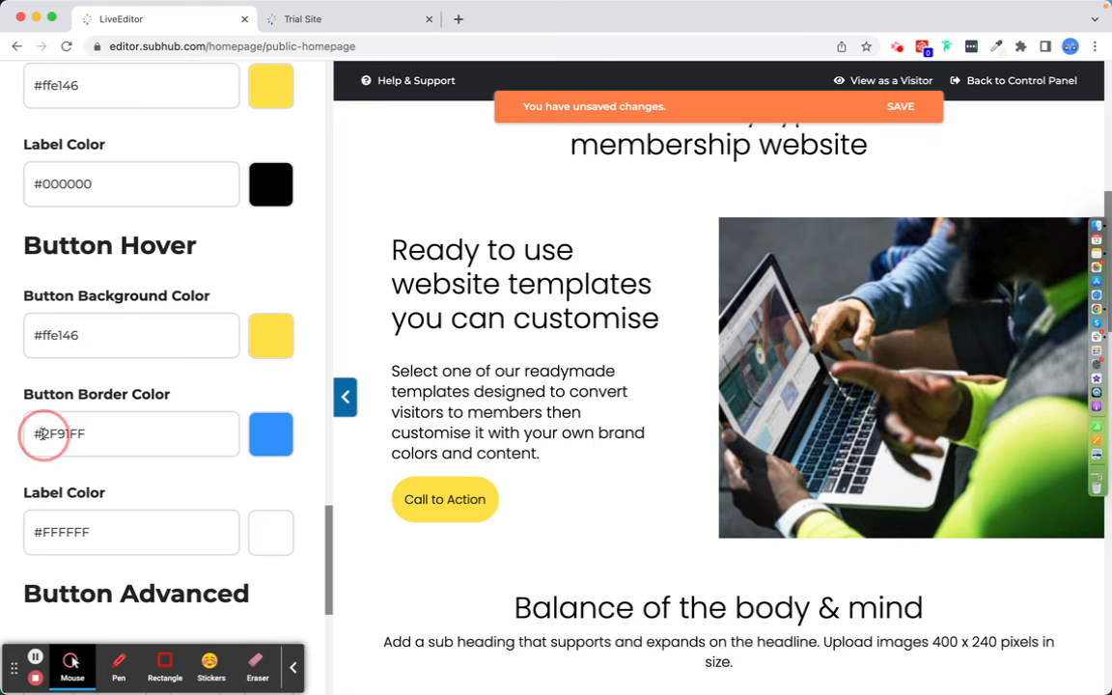
left_click_drag(44, 433, 131, 432)
type("#000000")
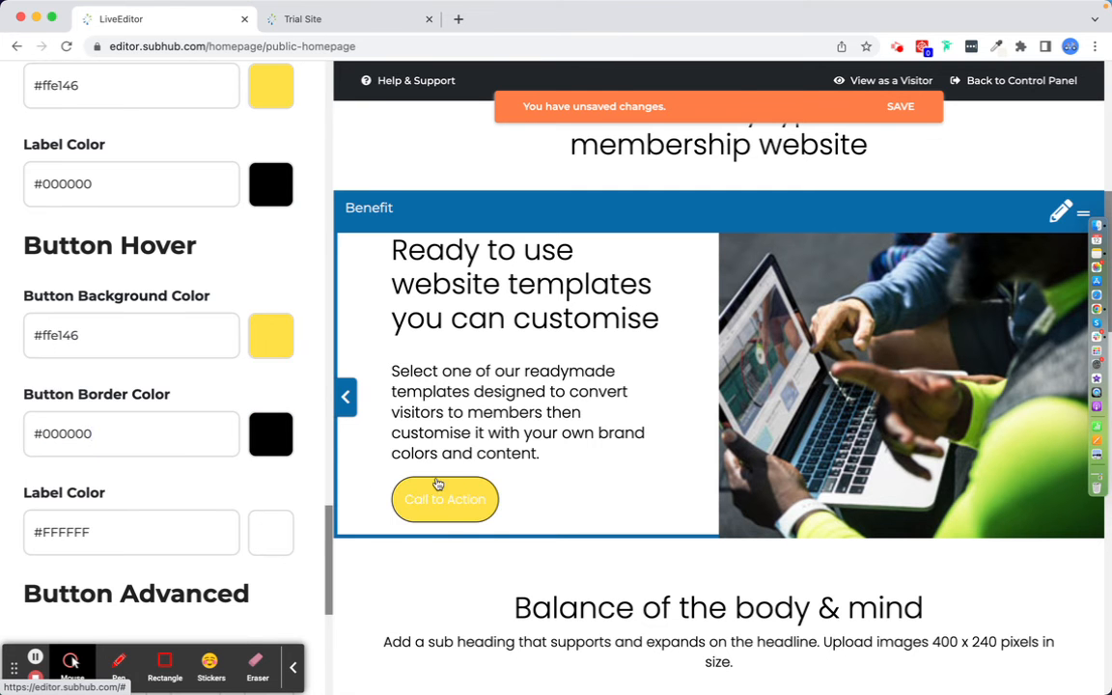
left_click_drag(41, 532, 146, 534)
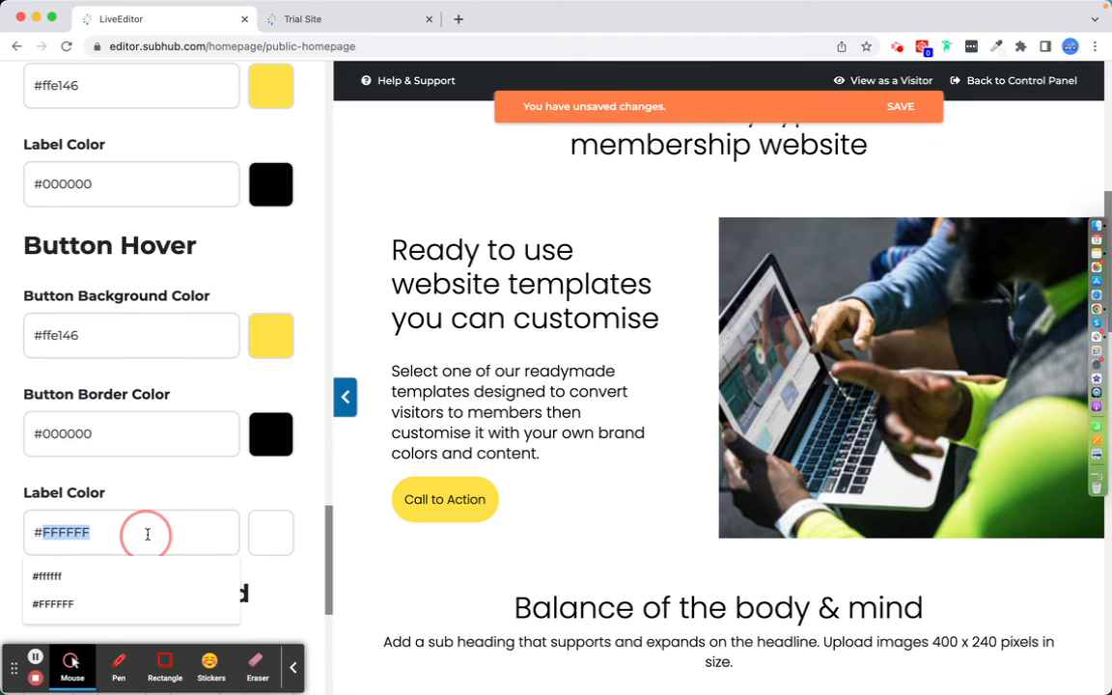
type("000000")
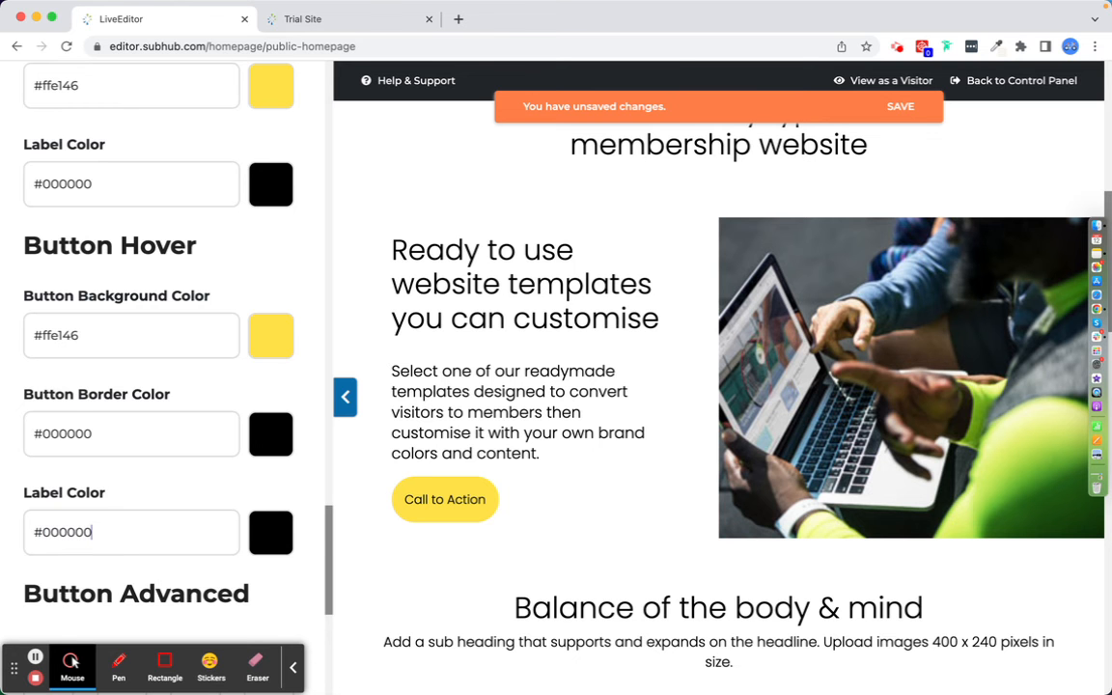
scroll(226, 513, "down", 5)
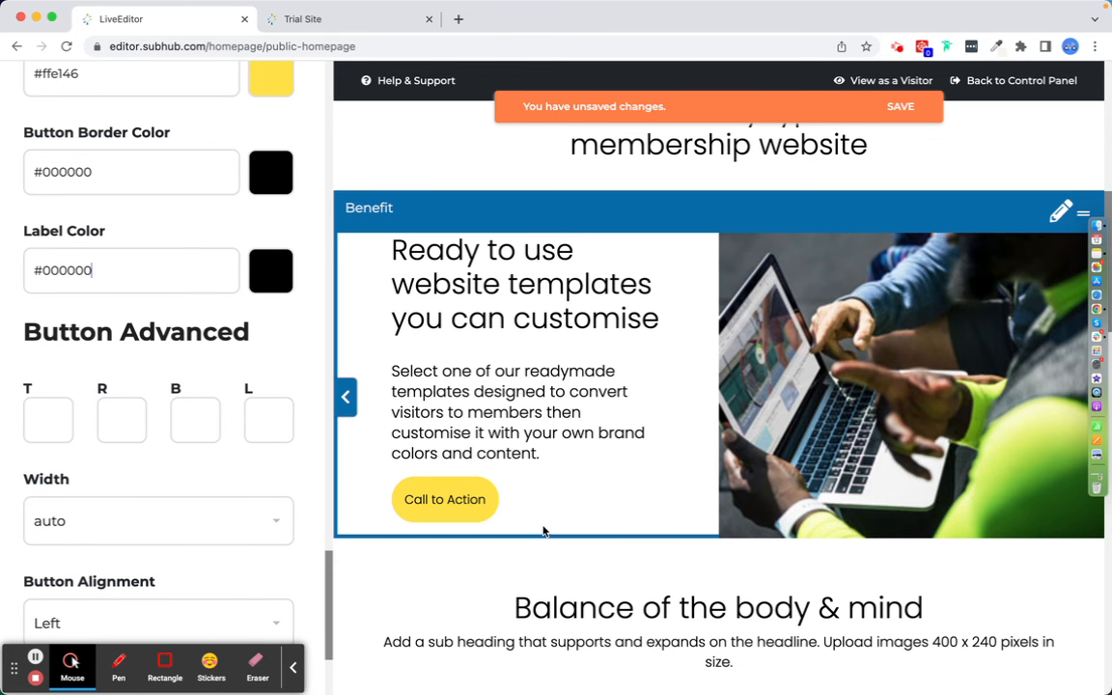
scroll(544, 531, "up", 5)
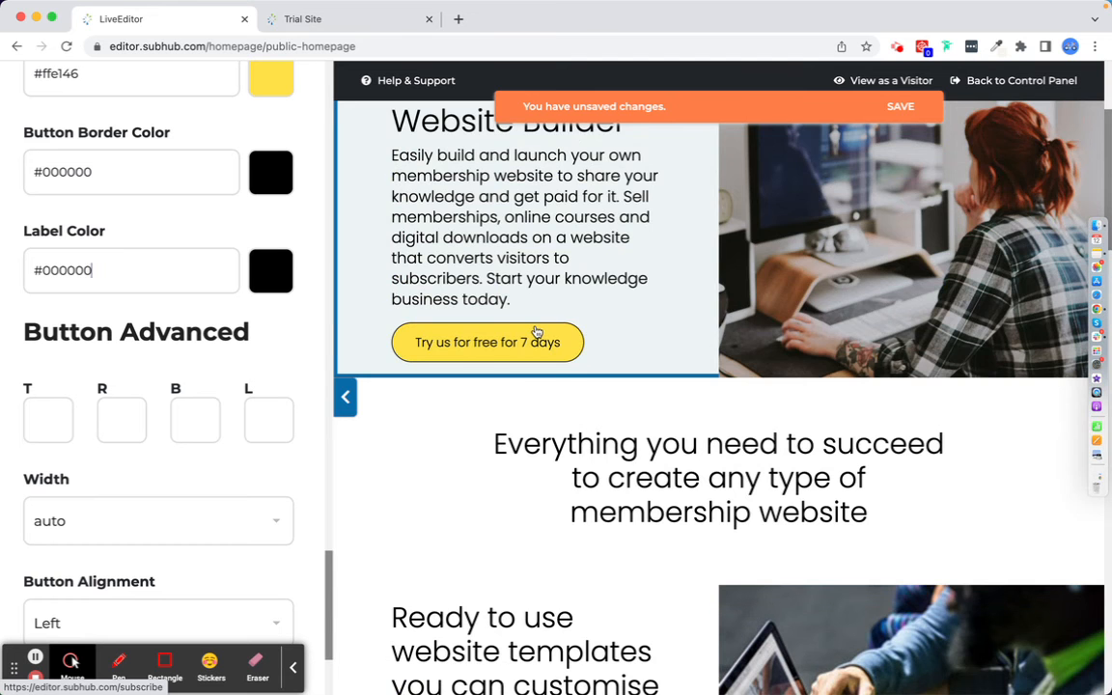
scroll(537, 332, "down", 5)
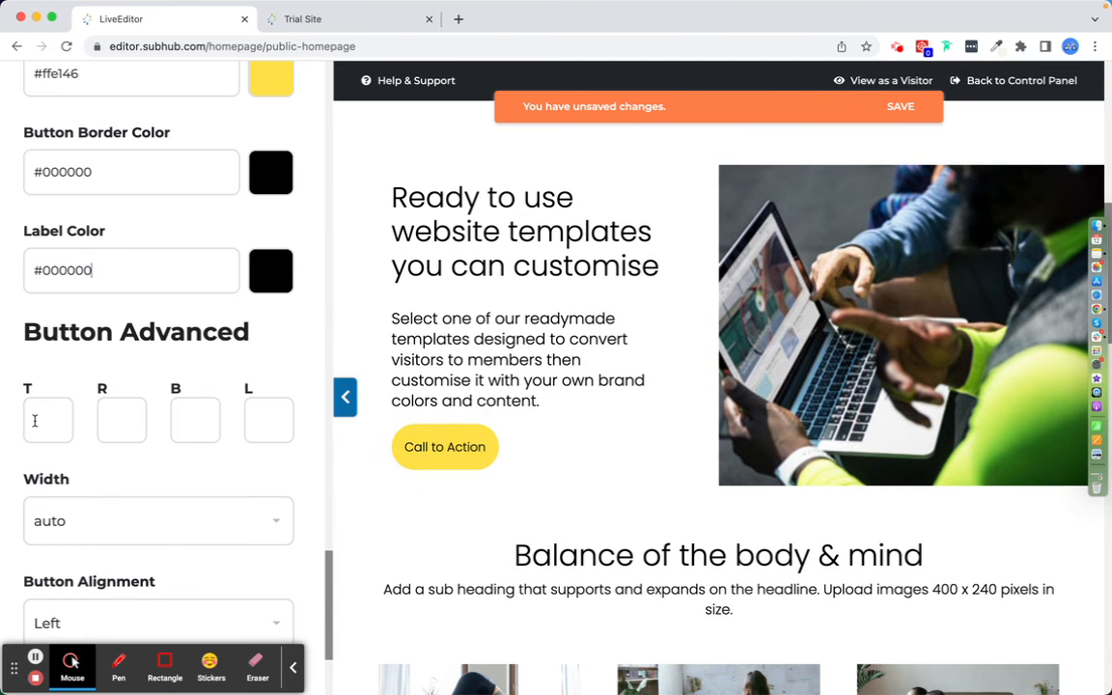
Step: Set the Call to Action button's padding to 12 top, 30 right, 12 bottom and 30 left, and compare it with the "Try us for free for 7 days" button
left_click(34, 421)
type("12")
left_click(121, 423)
type("30")
left_click(189, 423)
type("12")
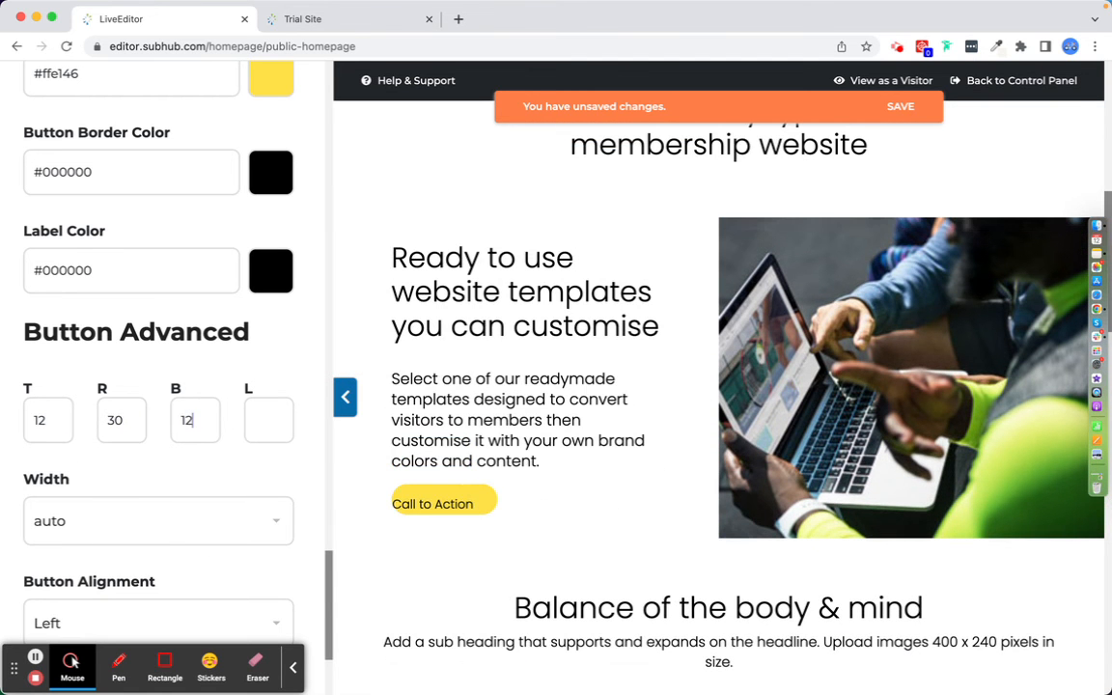
left_click(272, 422)
type("30")
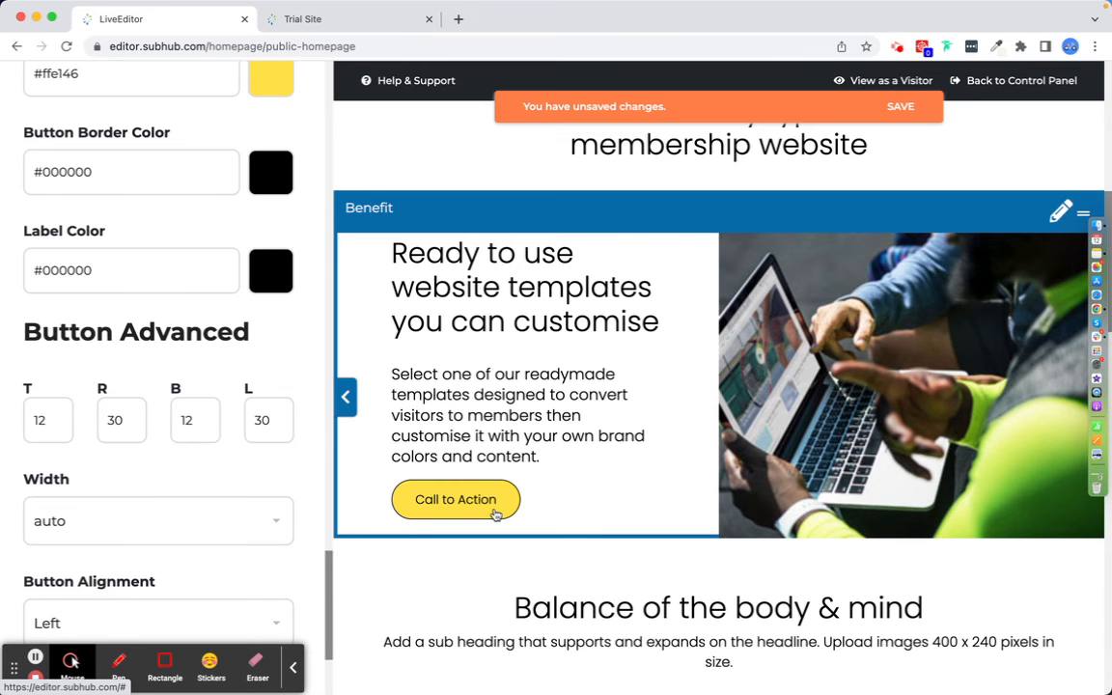
scroll(541, 529, "up", 3)
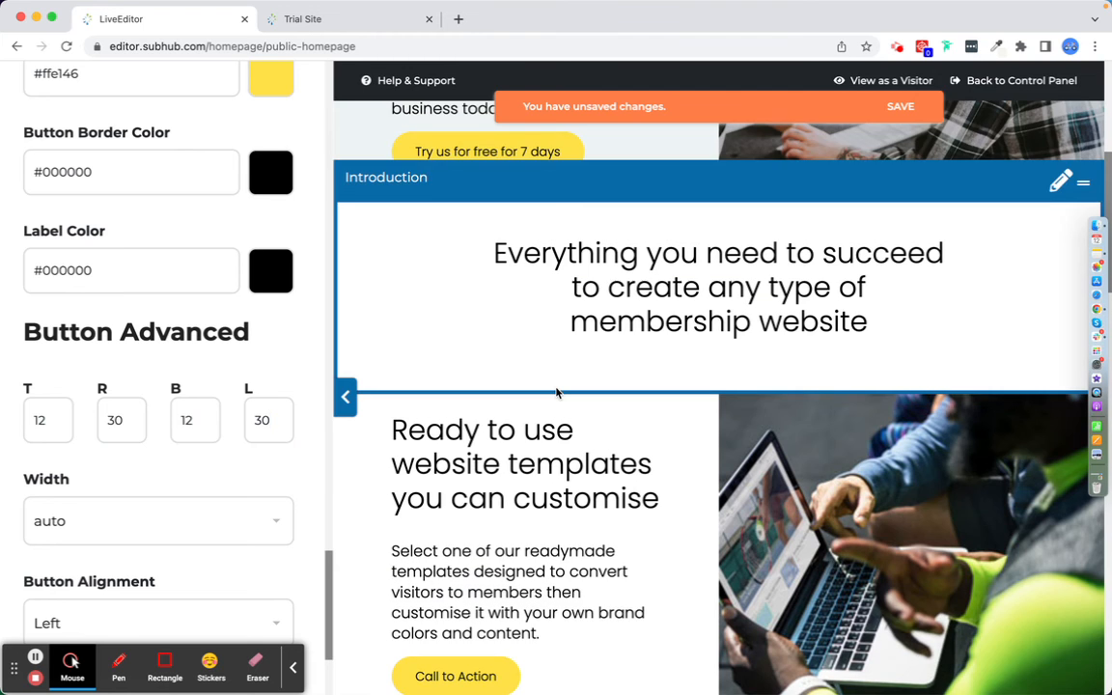
scroll(558, 390, "down", 4)
scroll(558, 390, "down", 1)
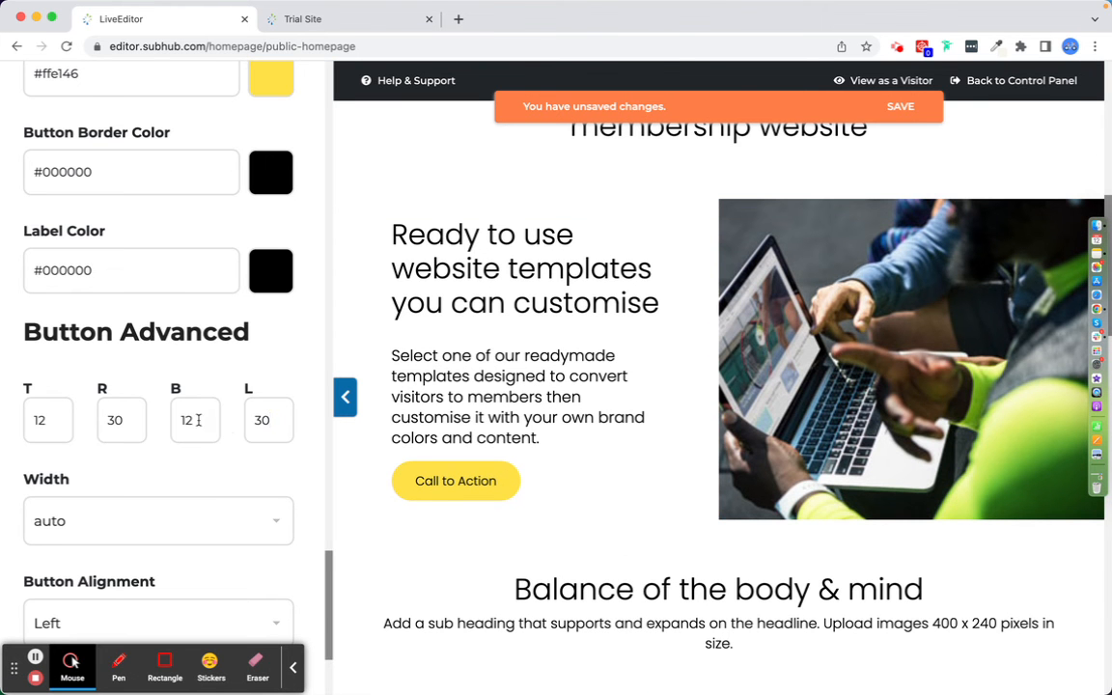
Step: Replace the Benefit section's image with the "DO MORE" desk computer picture from the Downloads folder and upload it
scroll(207, 425, "up", 15)
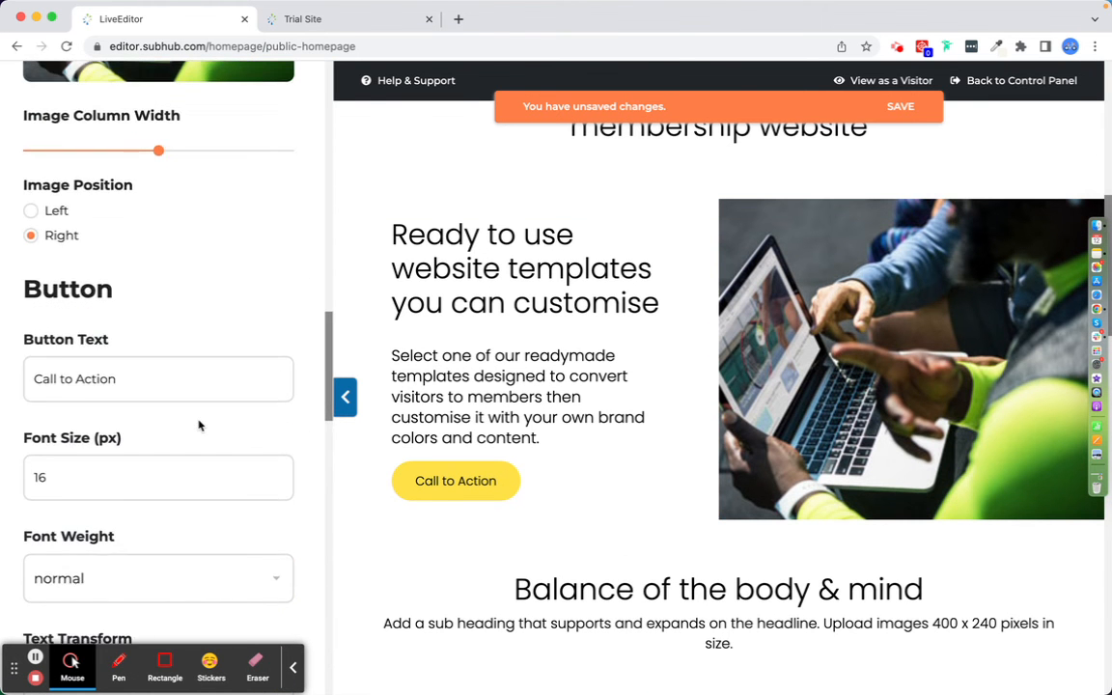
scroll(199, 425, "up", 10)
left_click(194, 248)
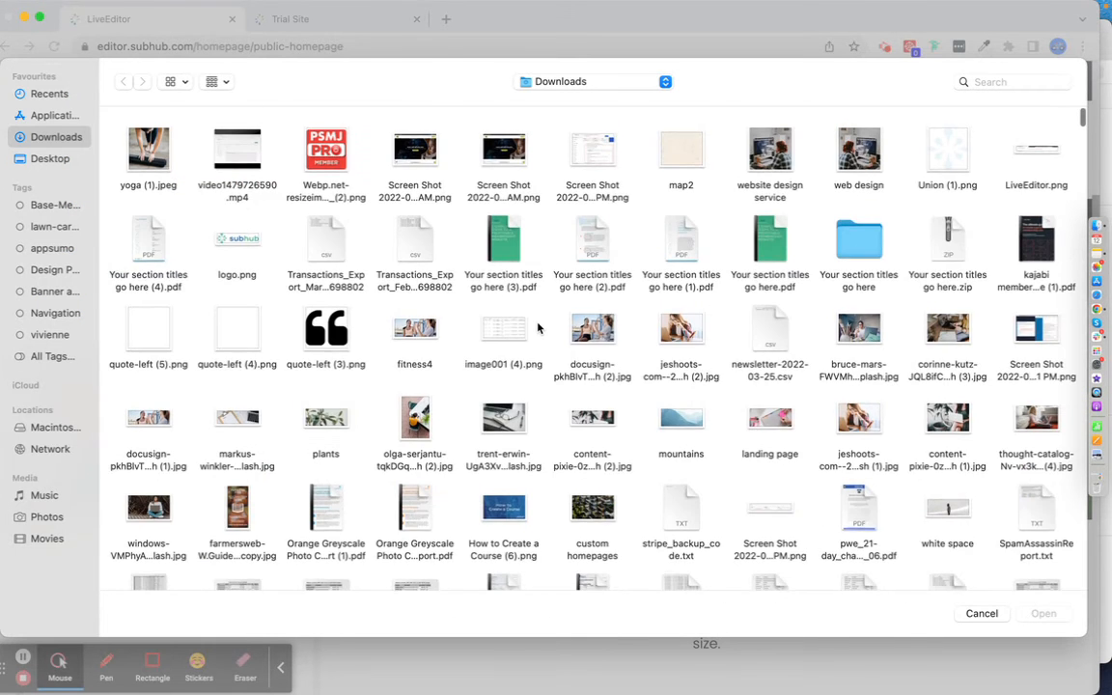
scroll(538, 328, "down", 5)
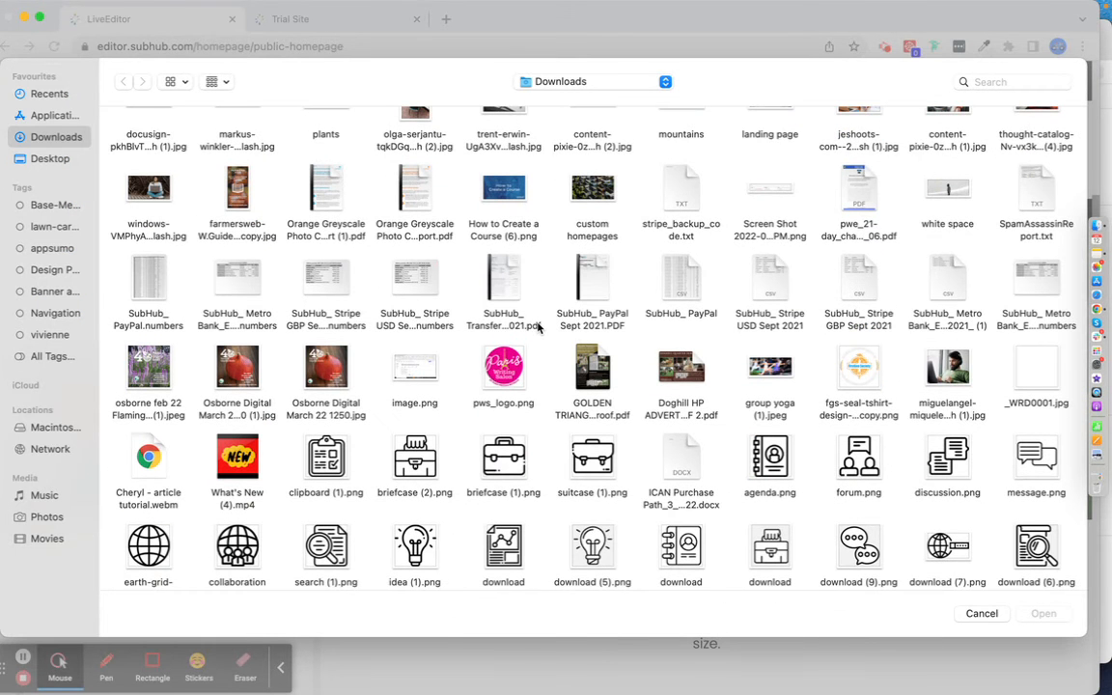
scroll(538, 328, "up", 3)
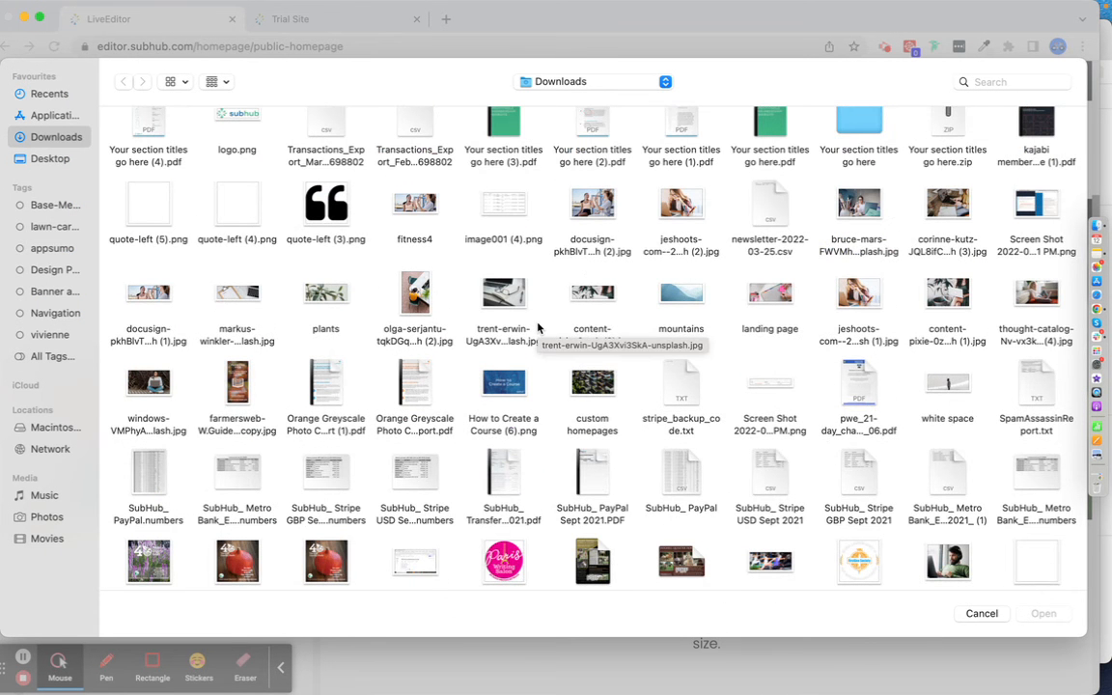
scroll(538, 328, "up", 1)
scroll(538, 329, "down", 7)
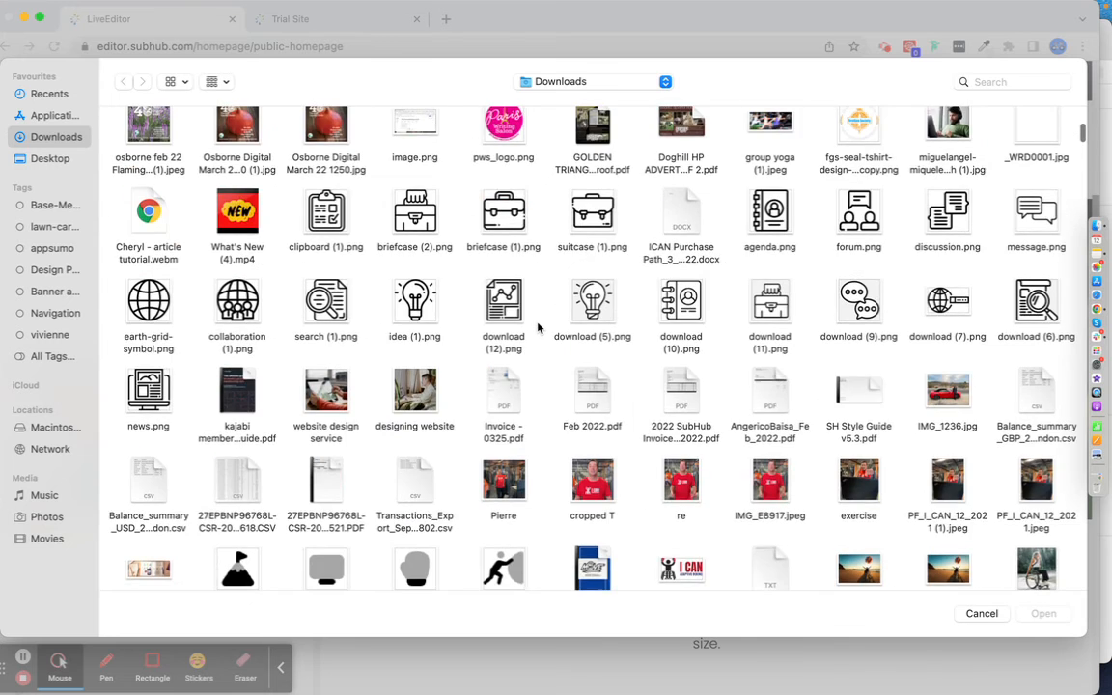
scroll(538, 328, "down", 5)
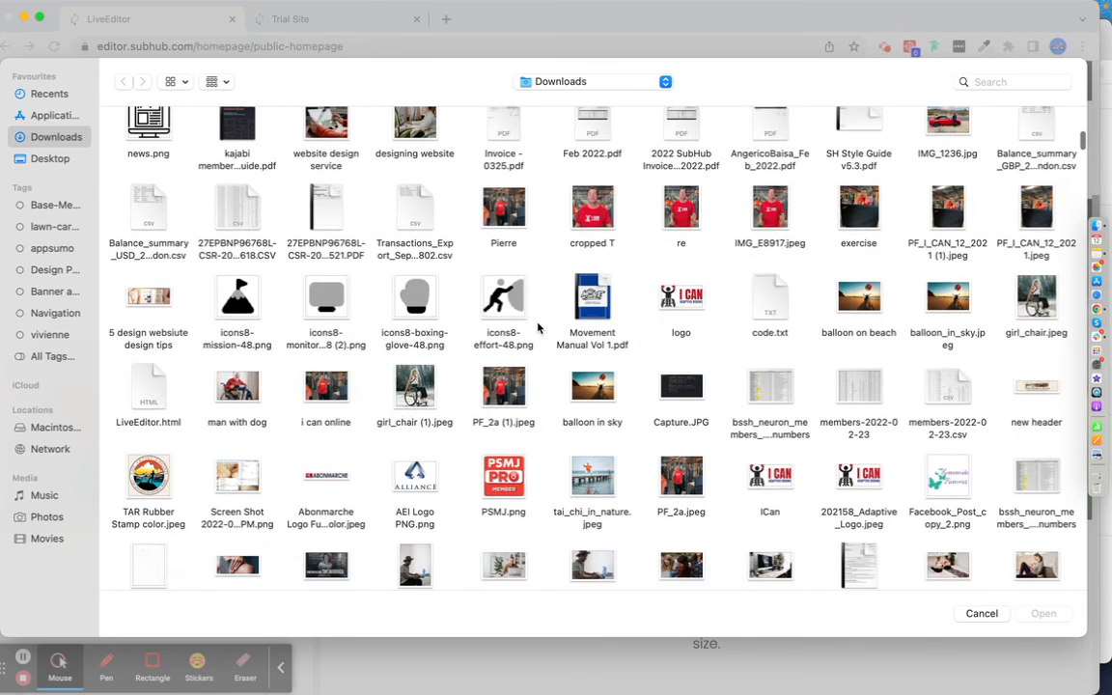
scroll(538, 328, "down", 4)
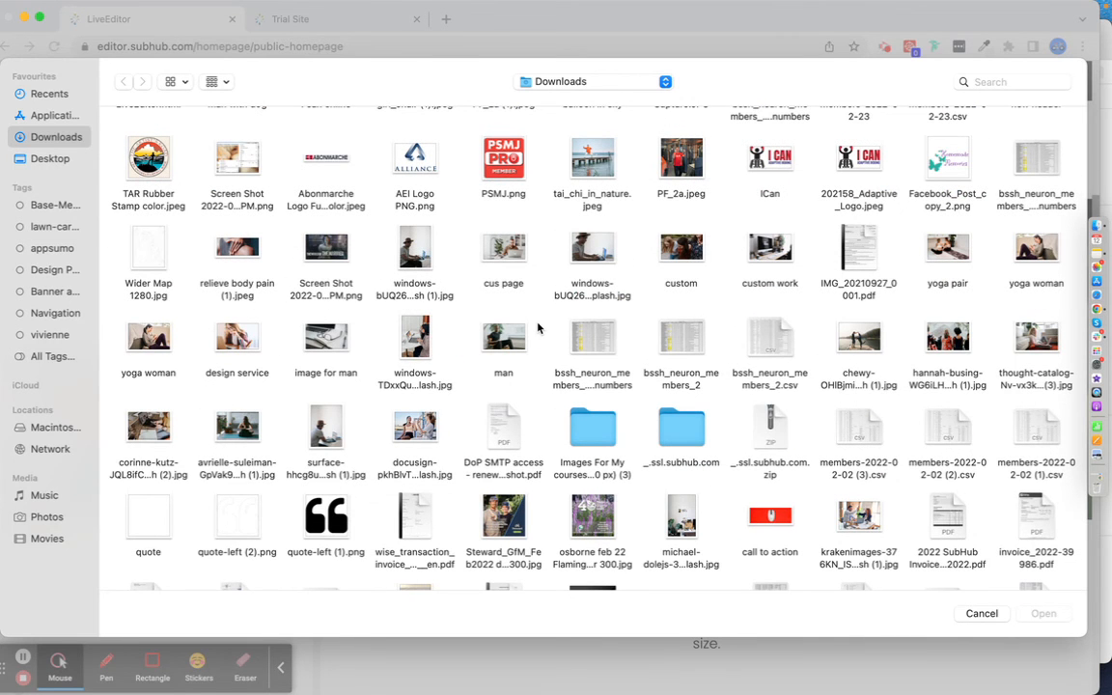
scroll(538, 328, "down", 3)
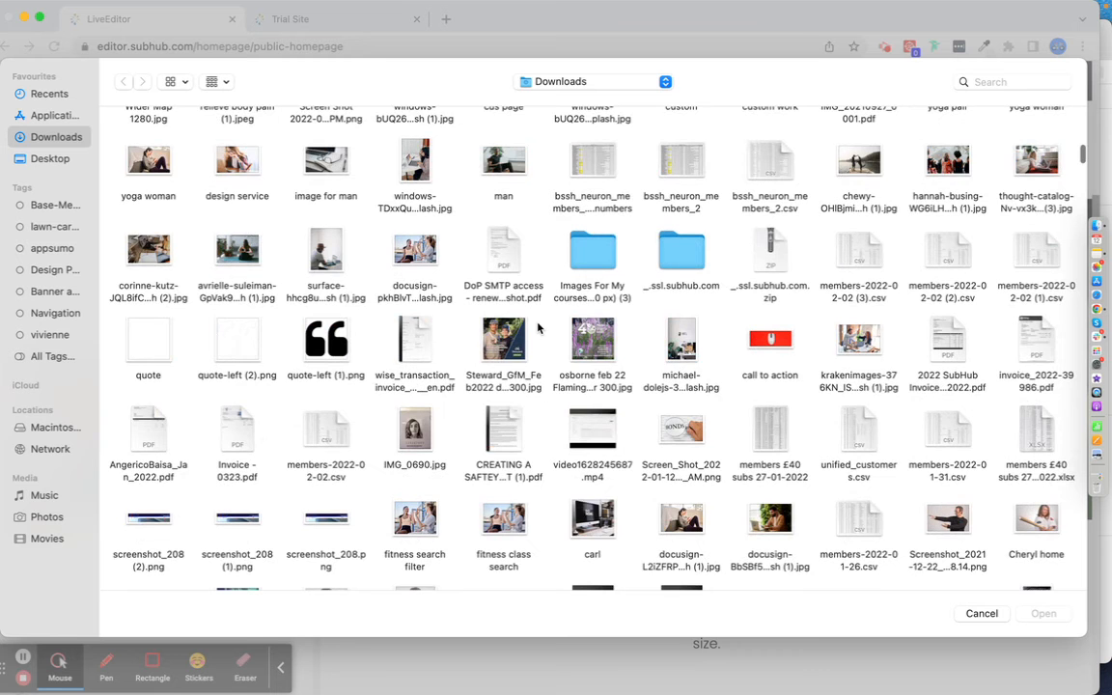
scroll(538, 328, "down", 3)
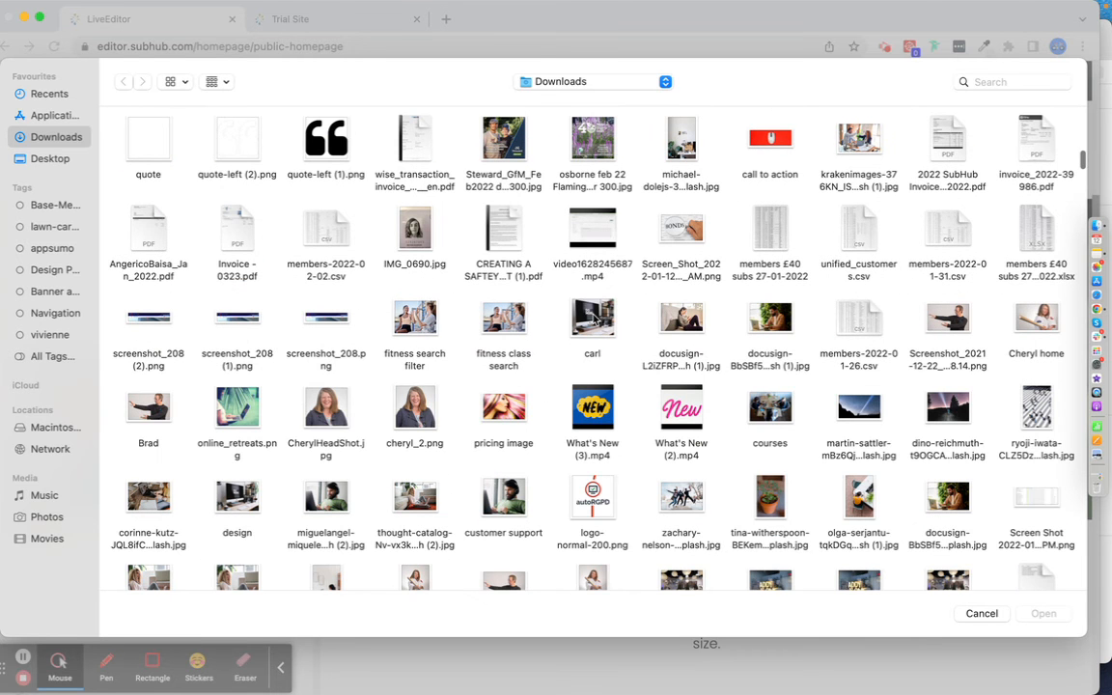
left_click(593, 318)
left_click(1042, 613)
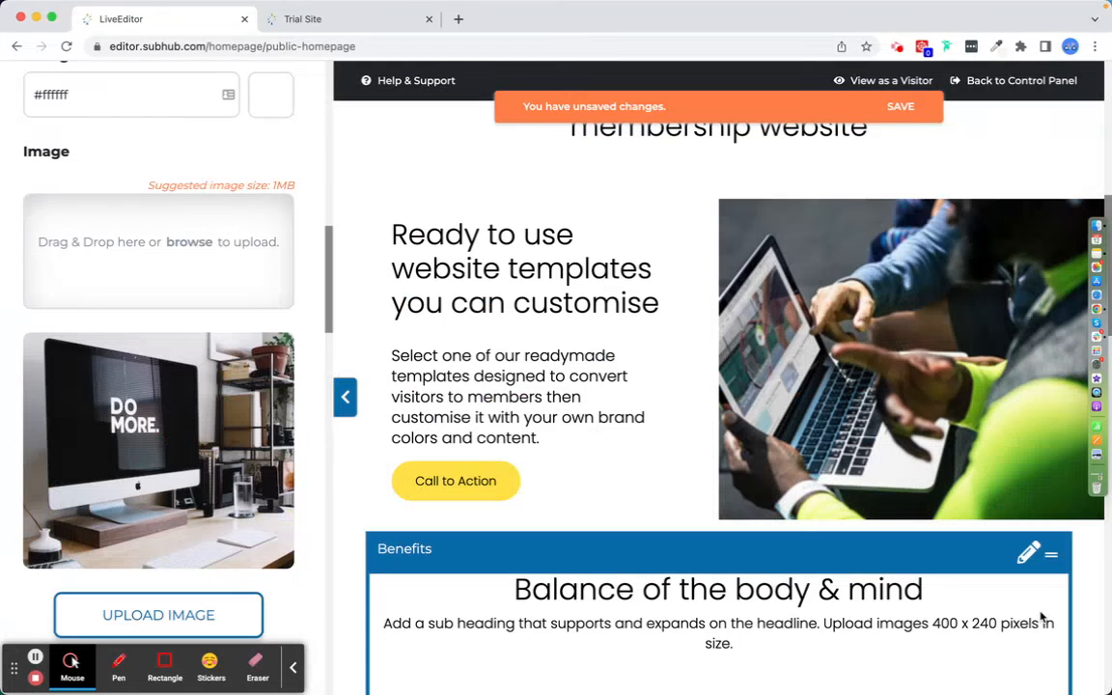
left_click(176, 626)
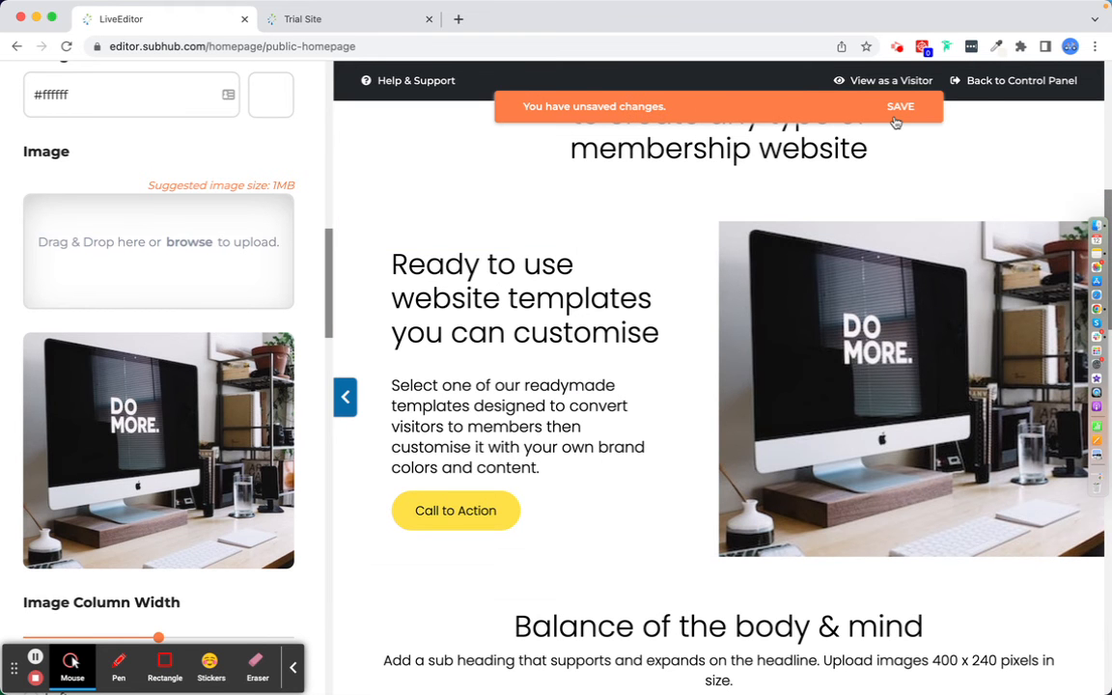
Step: Save the Benefit section's changes and publish them
left_click(900, 107)
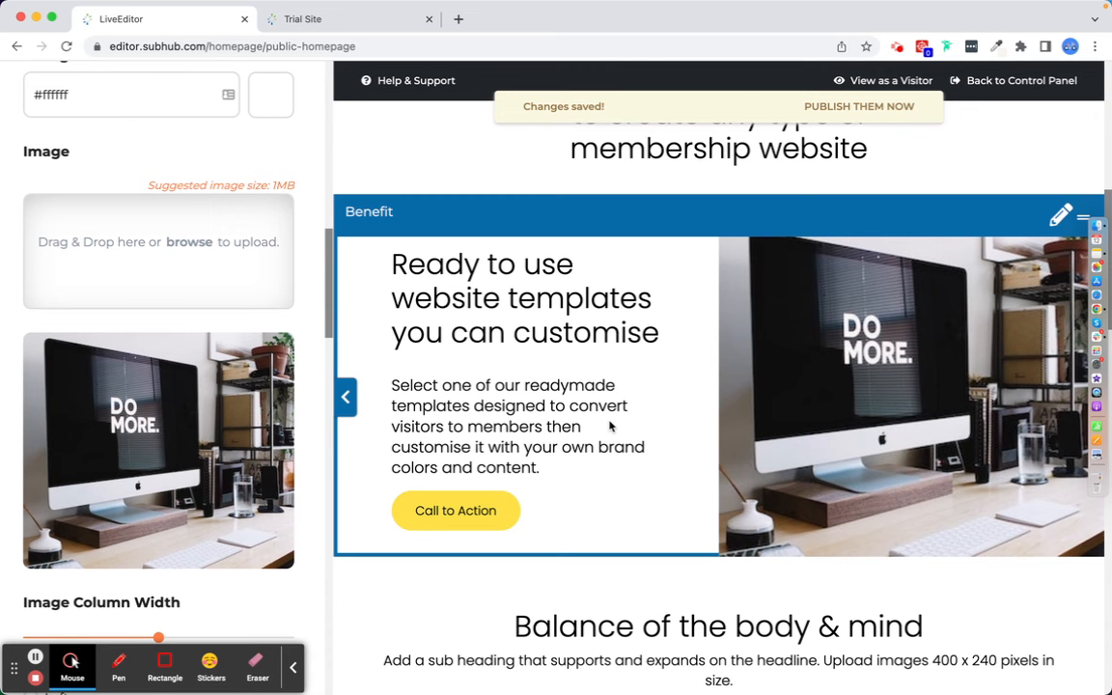
left_click_drag(413, 302, 565, 302)
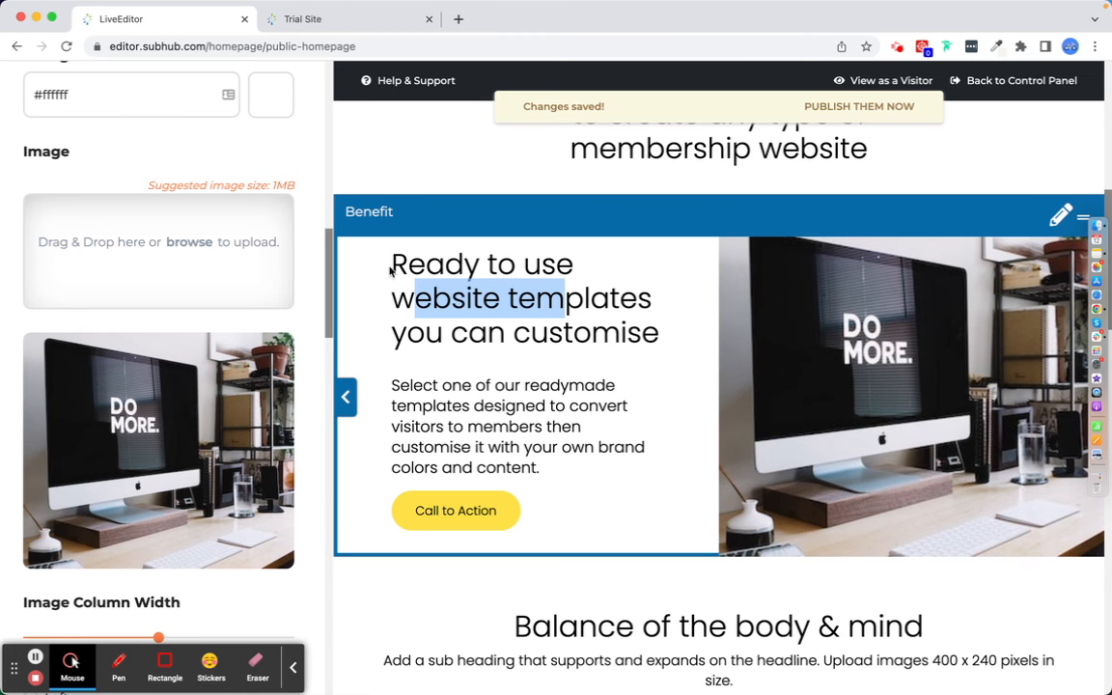
left_click(846, 108)
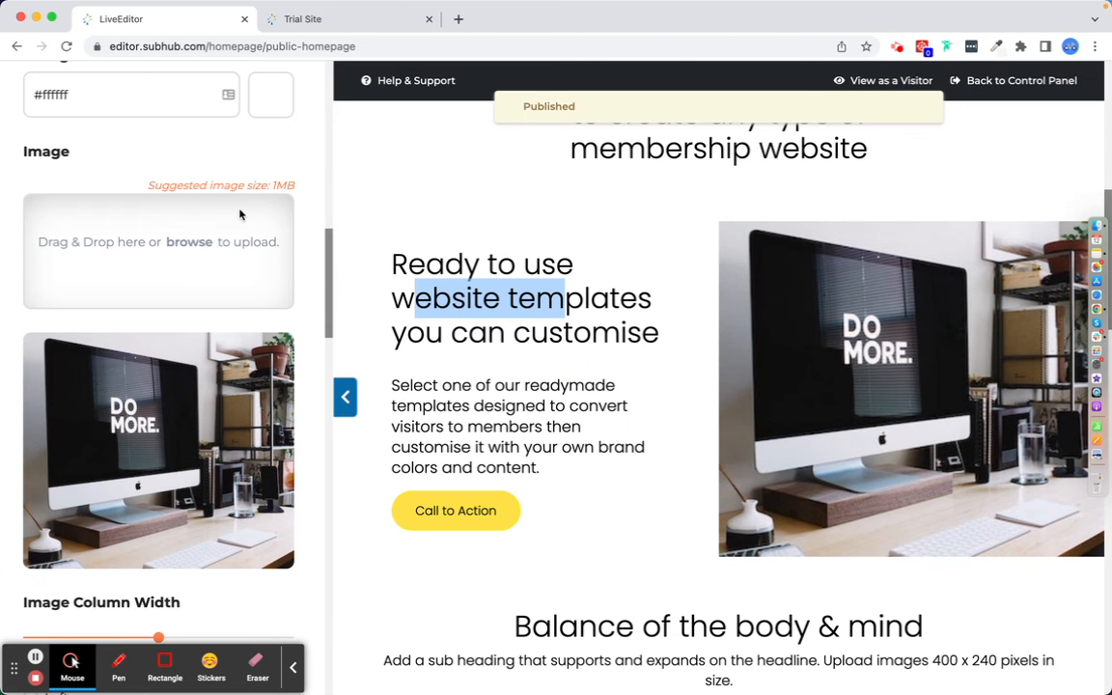
Step: Return to the homepage's section list and duplicate the Benefit section
scroll(198, 212, "up", 10)
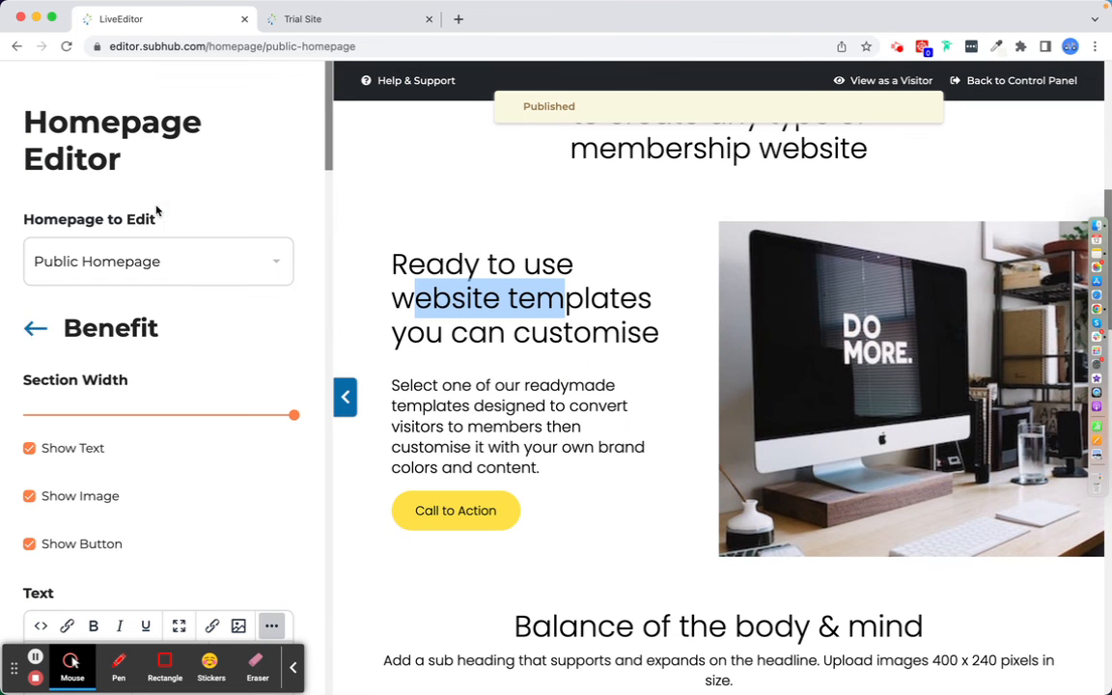
left_click(33, 331)
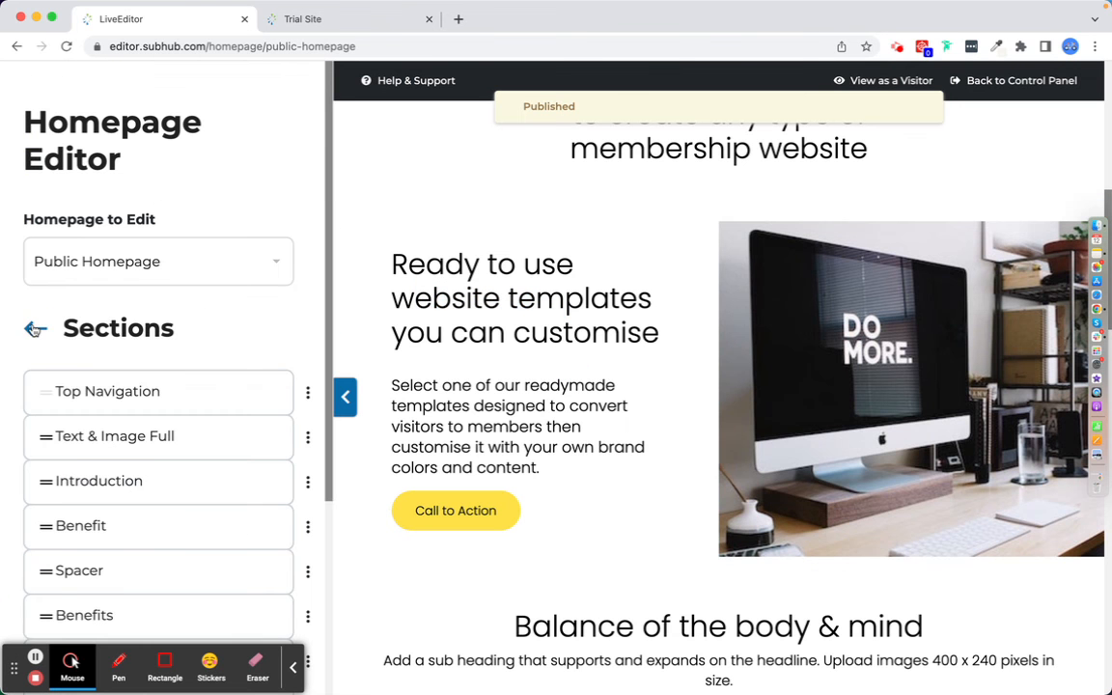
scroll(35, 328, "down", 5)
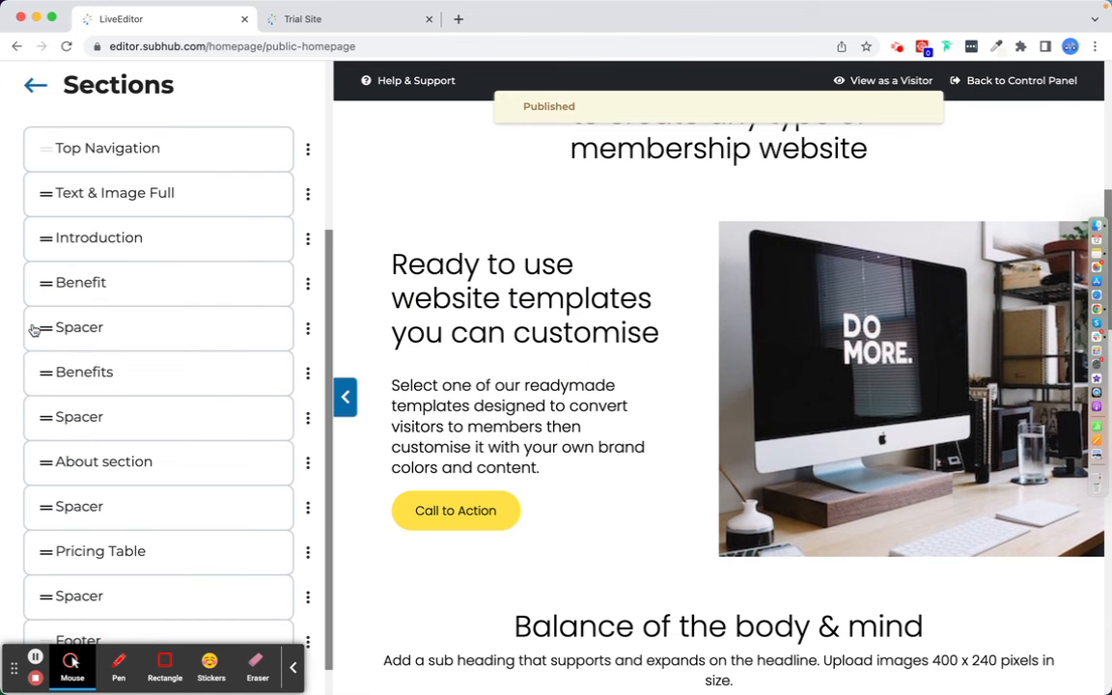
left_click(307, 287)
left_click(280, 350)
Step: Move the duplicated Benefit section directly below the original Benefit section and publish the change
scroll(282, 354, "down", 2)
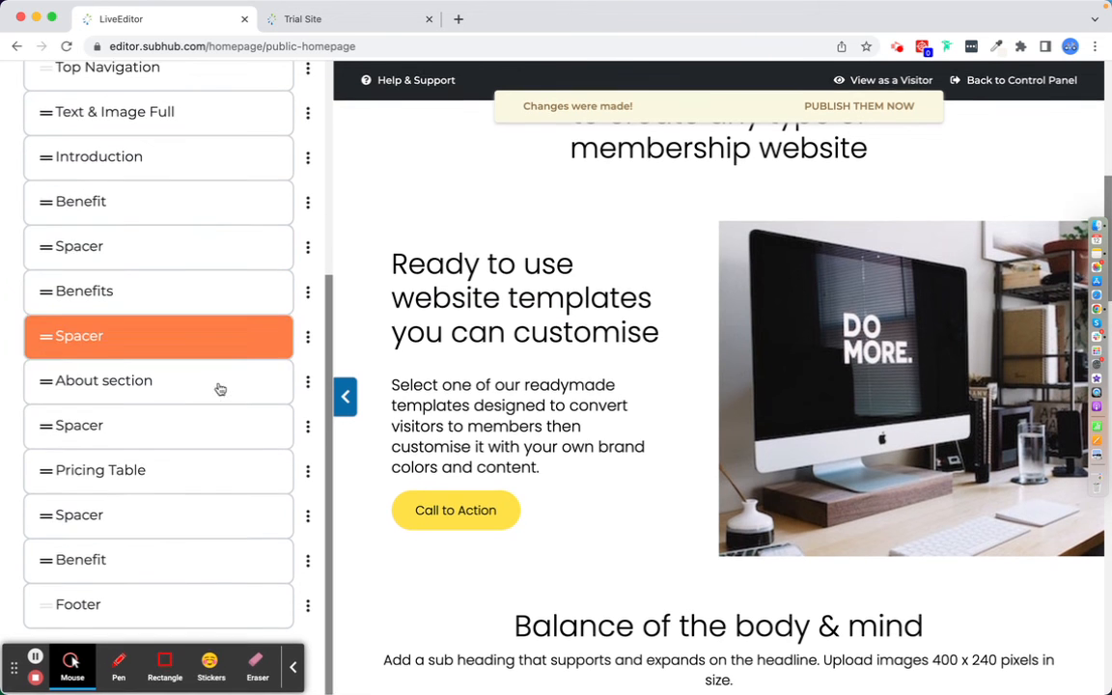
left_click_drag(43, 563, 473, 446)
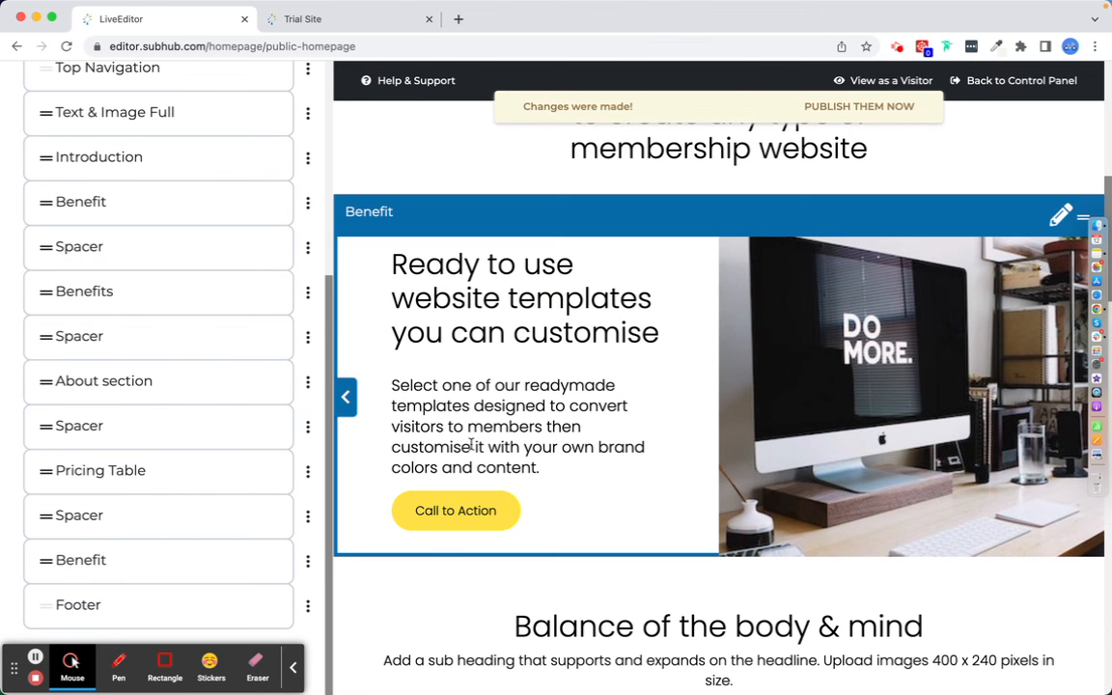
left_click(897, 109)
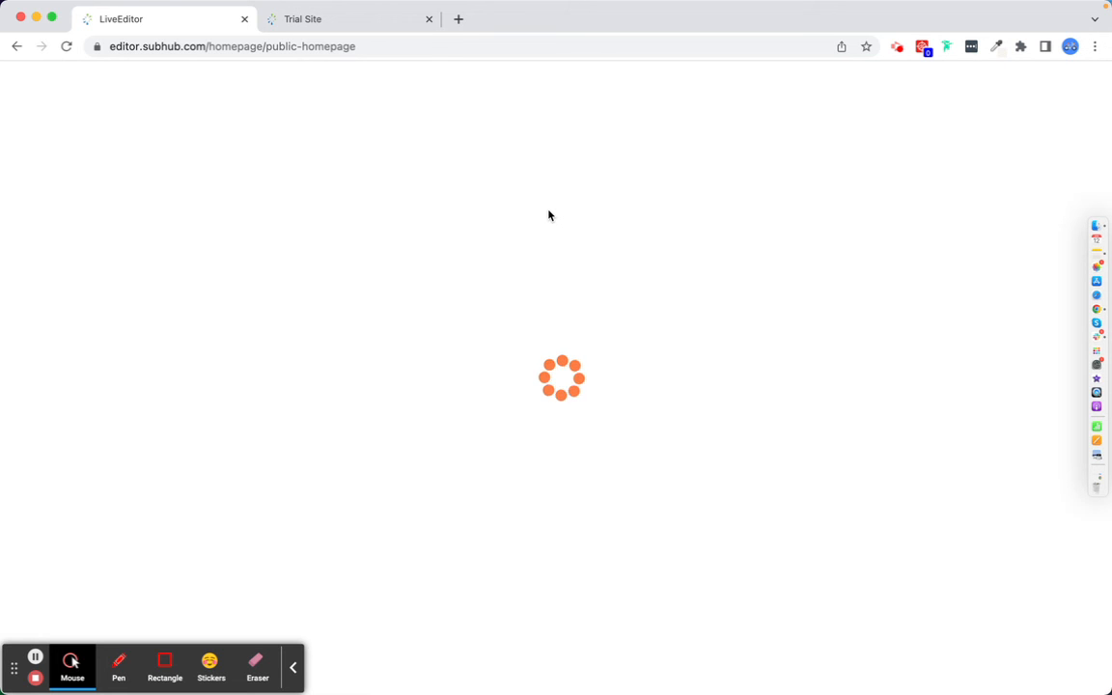
left_click(897, 47)
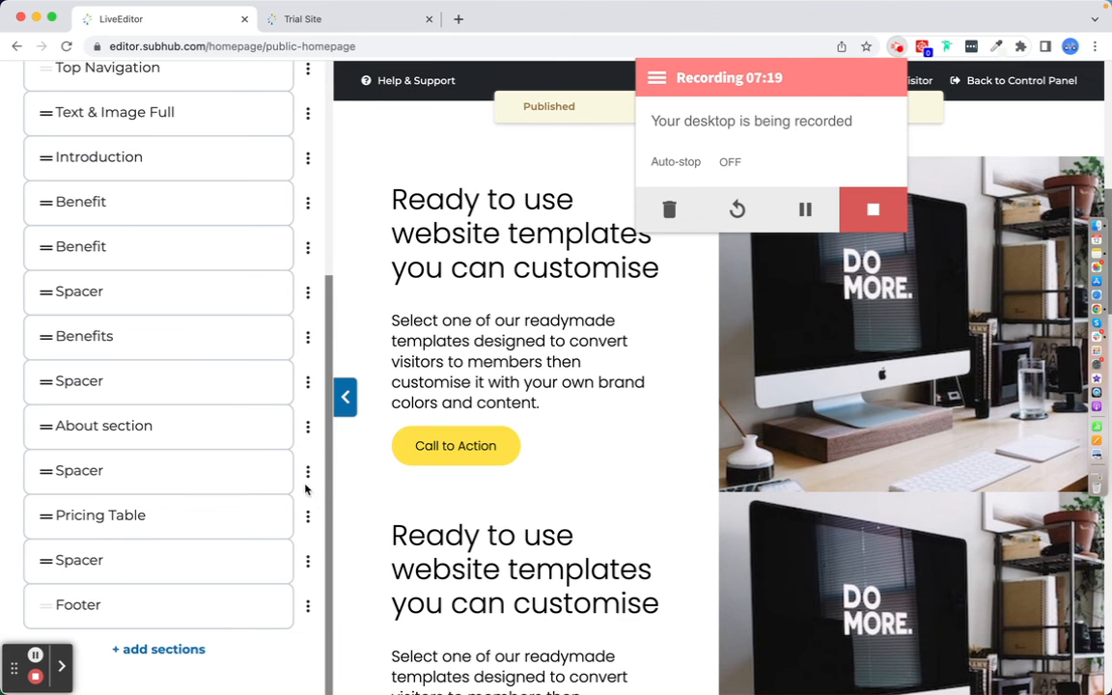
scroll(560, 388, "down", 3)
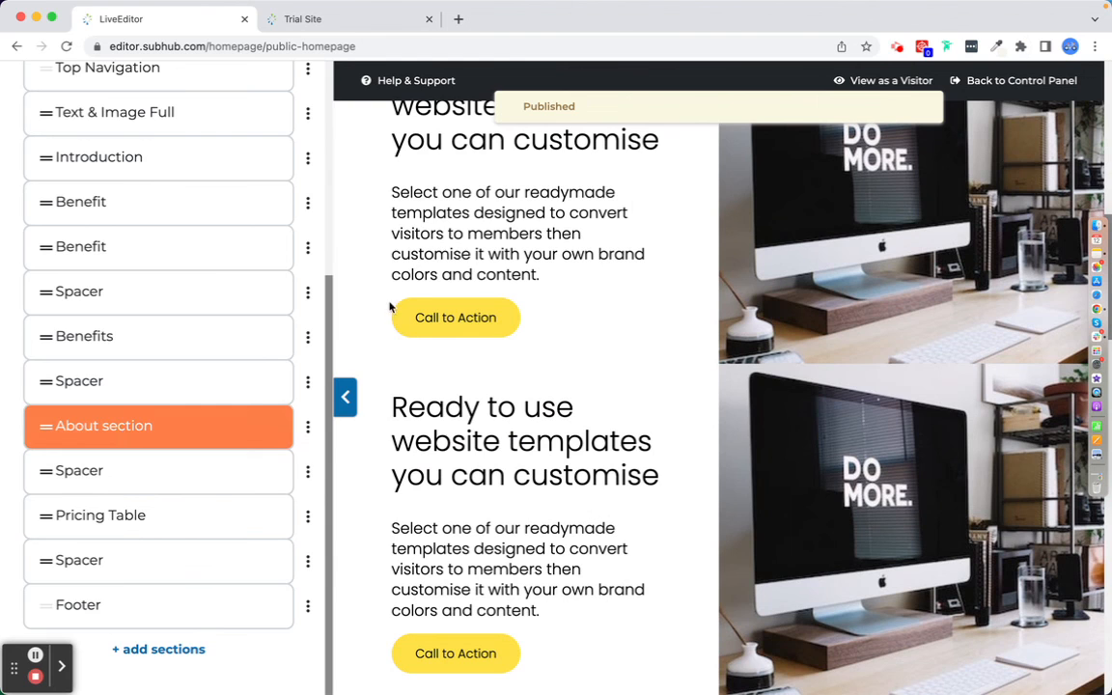
Step: Set the second Benefit section's image position to Left and preview the page with the editing sidebar collapsed
left_click(307, 249)
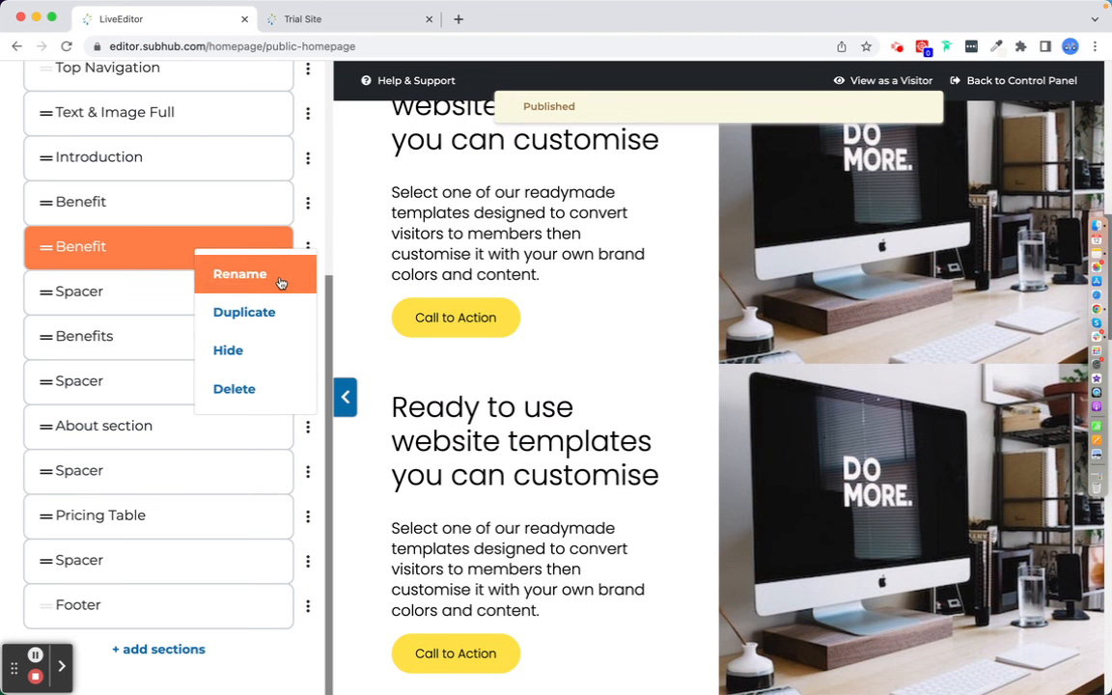
left_click(151, 238)
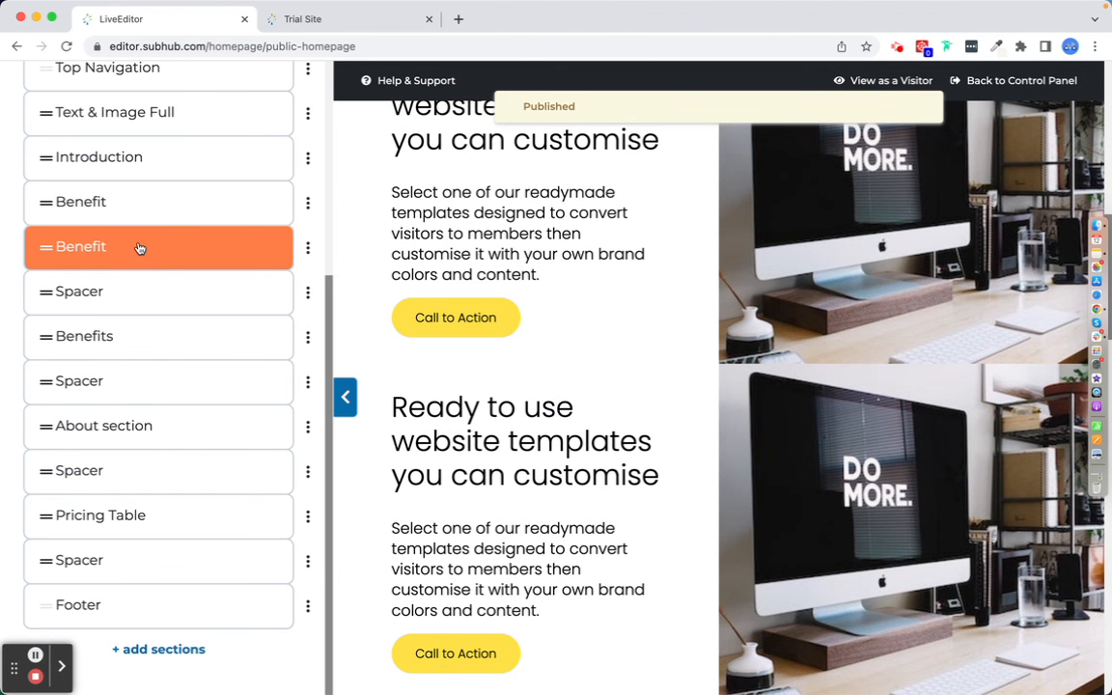
left_click(89, 247)
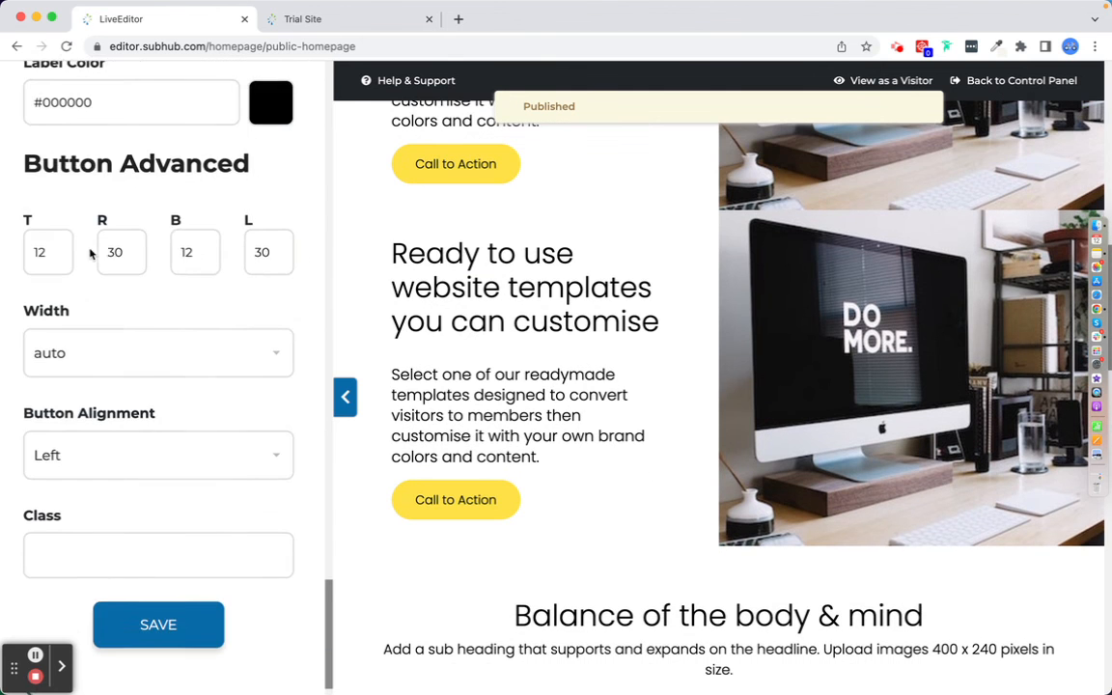
scroll(115, 318, "up", 10)
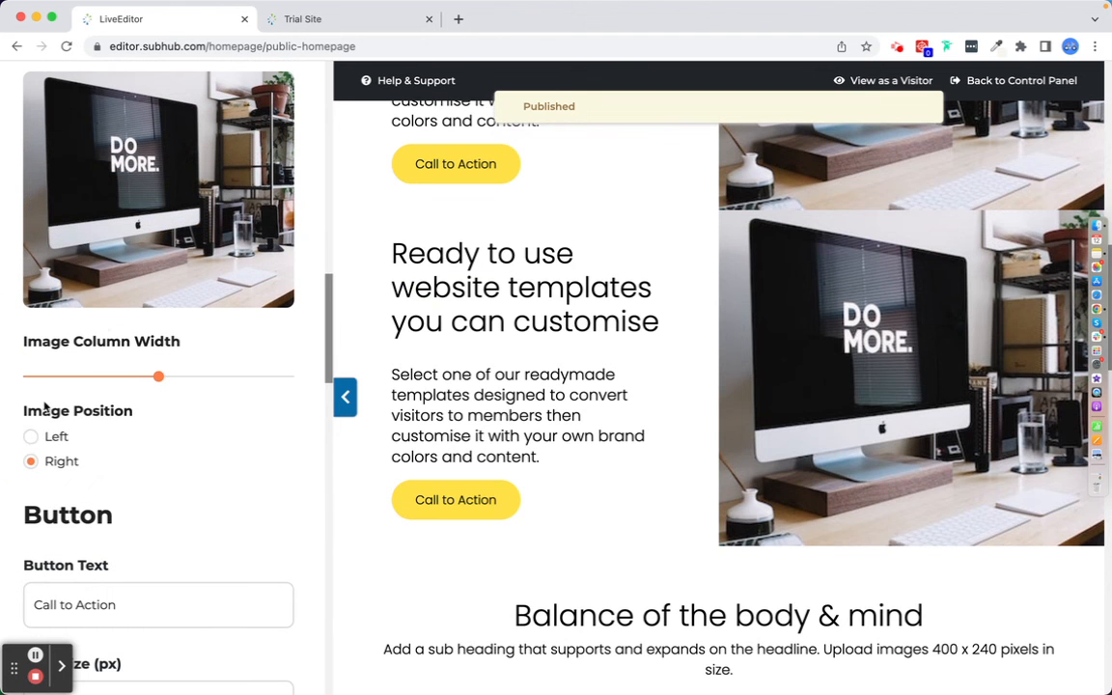
left_click(31, 436)
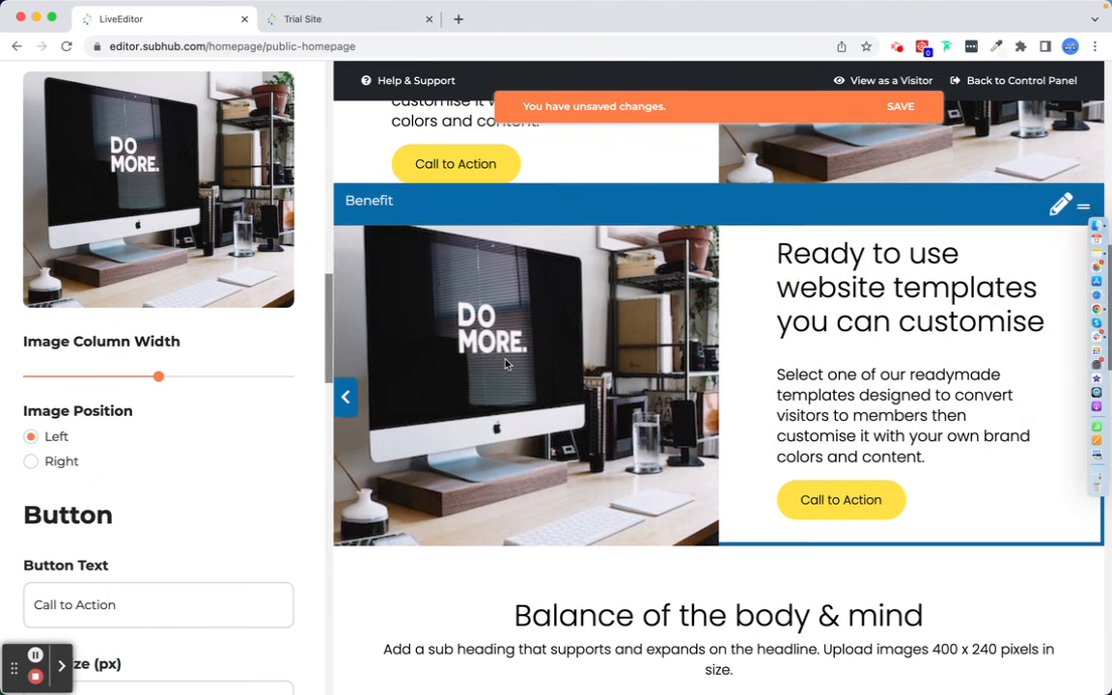
scroll(580, 299, "up", 2)
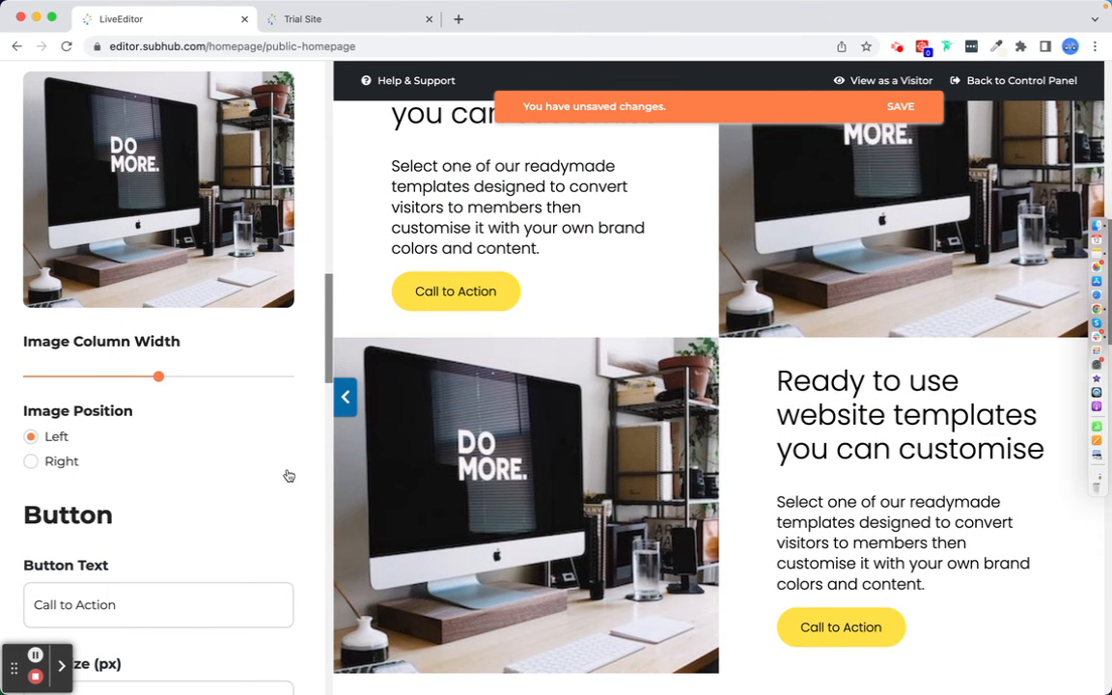
left_click(345, 398)
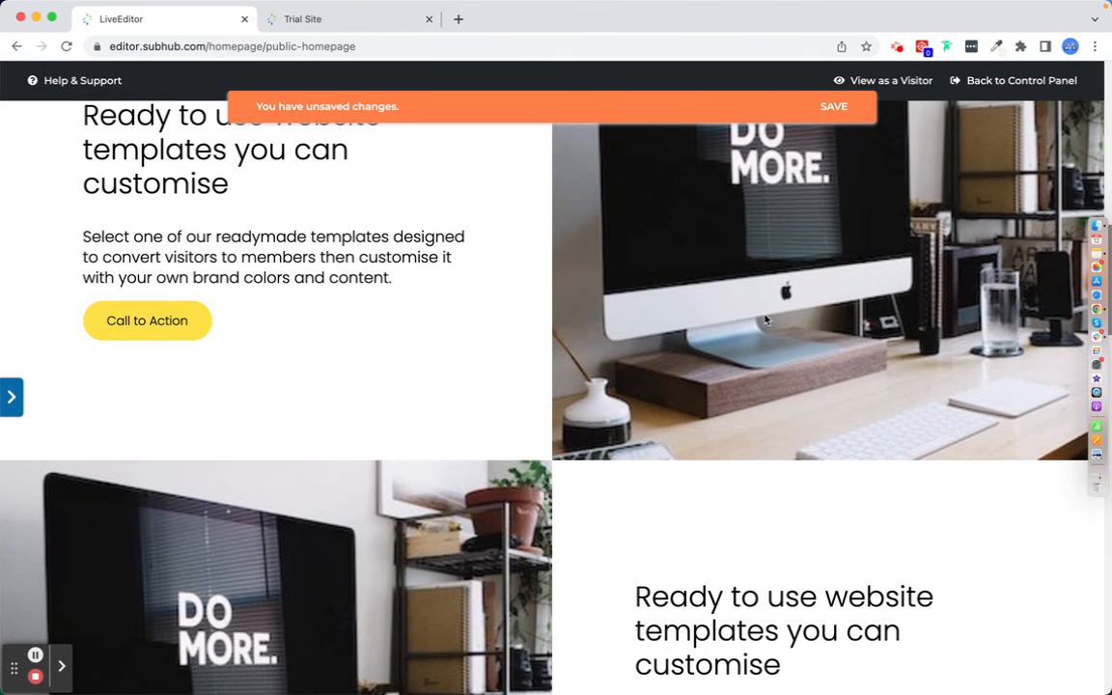
left_click(11, 397)
Step: Replace the second Benefit section's image with the Downloads photo of the man in a green sweater wearing headphones
scroll(76, 392, "up", 5)
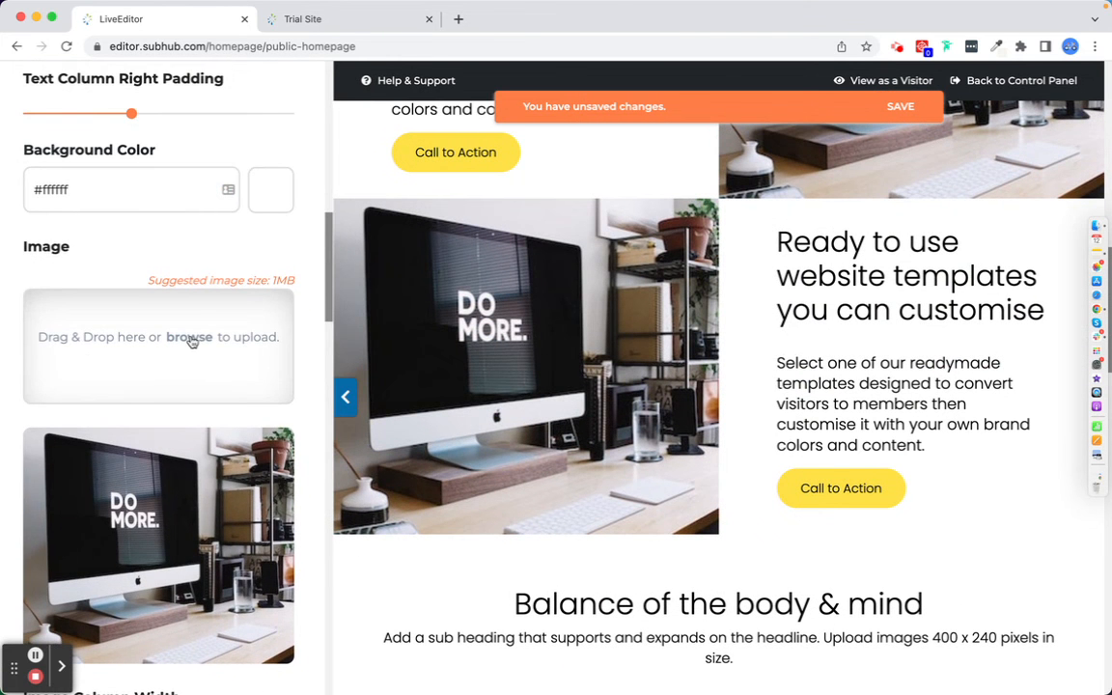
left_click(189, 338)
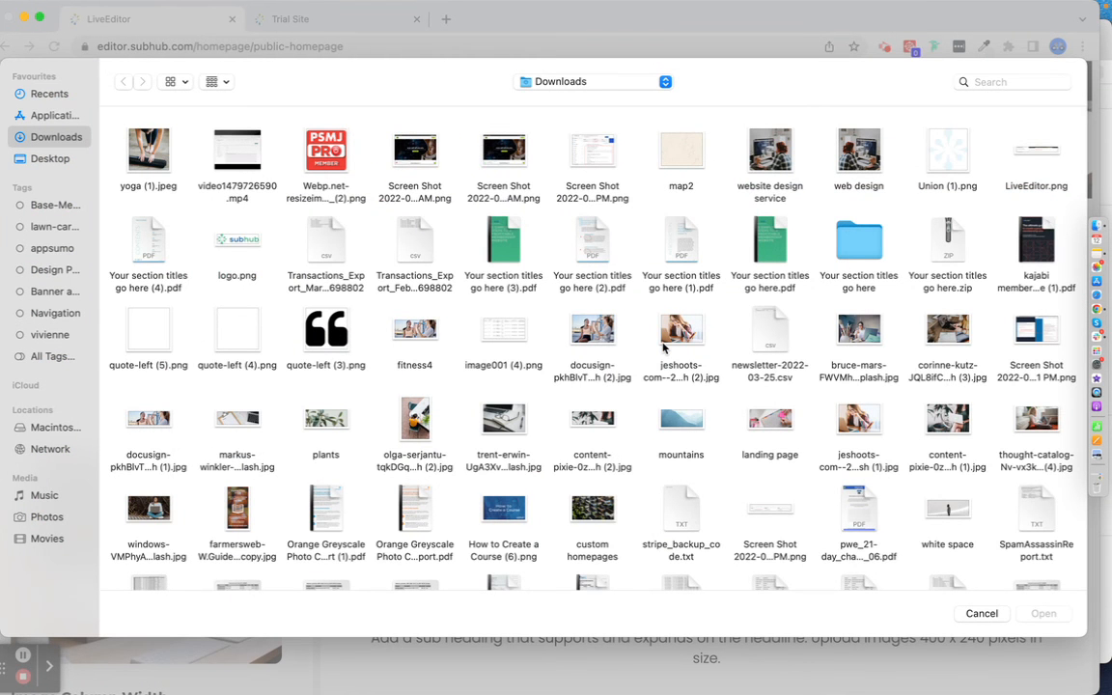
scroll(663, 348, "down", 5)
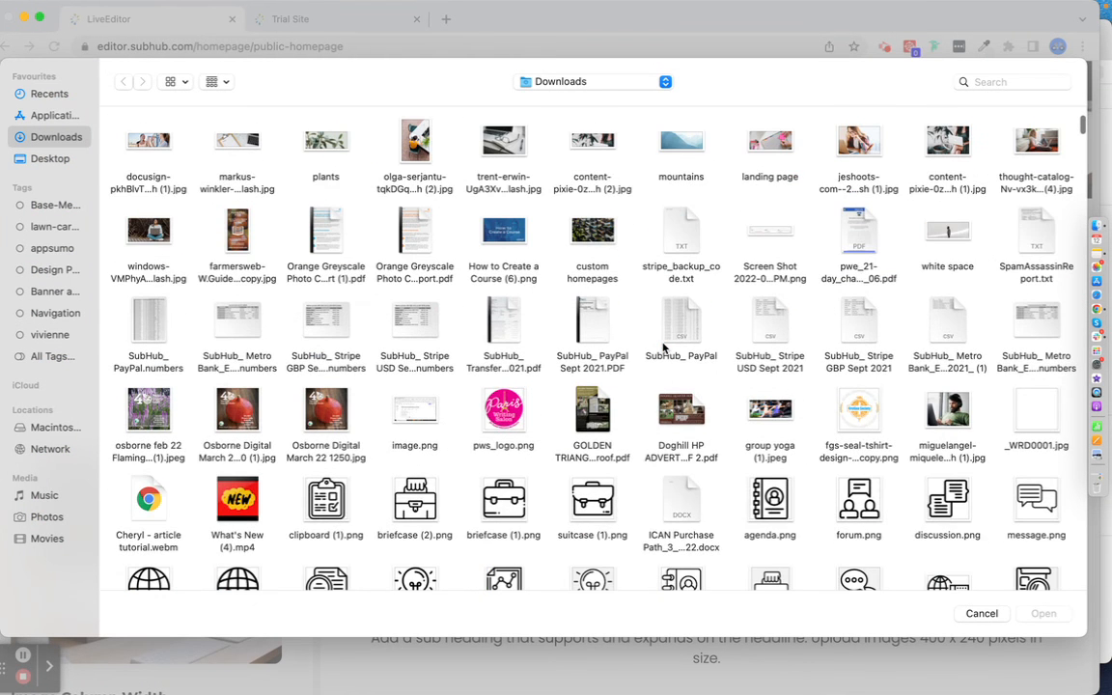
left_click(951, 411)
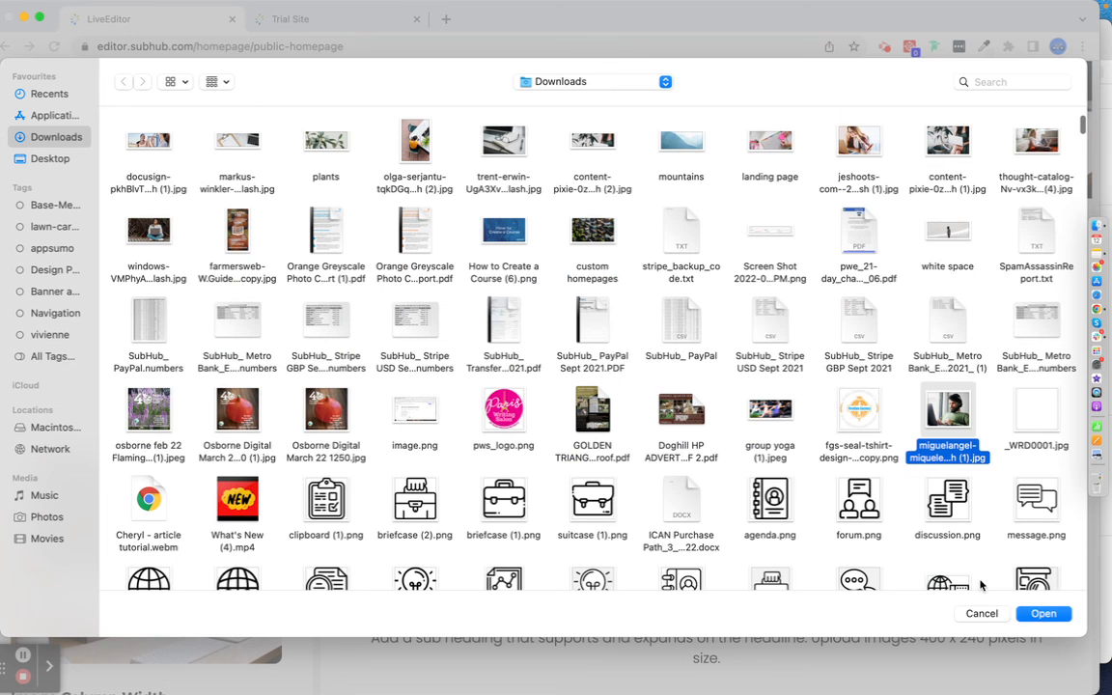
left_click(1043, 616)
scroll(172, 386, "down", 3)
left_click(174, 492)
Step: Switch to the Trial Site and copy the "Outstanding support from our 5-star team" heading with its paragraph
left_click(381, 19)
scroll(660, 367, "down", 5)
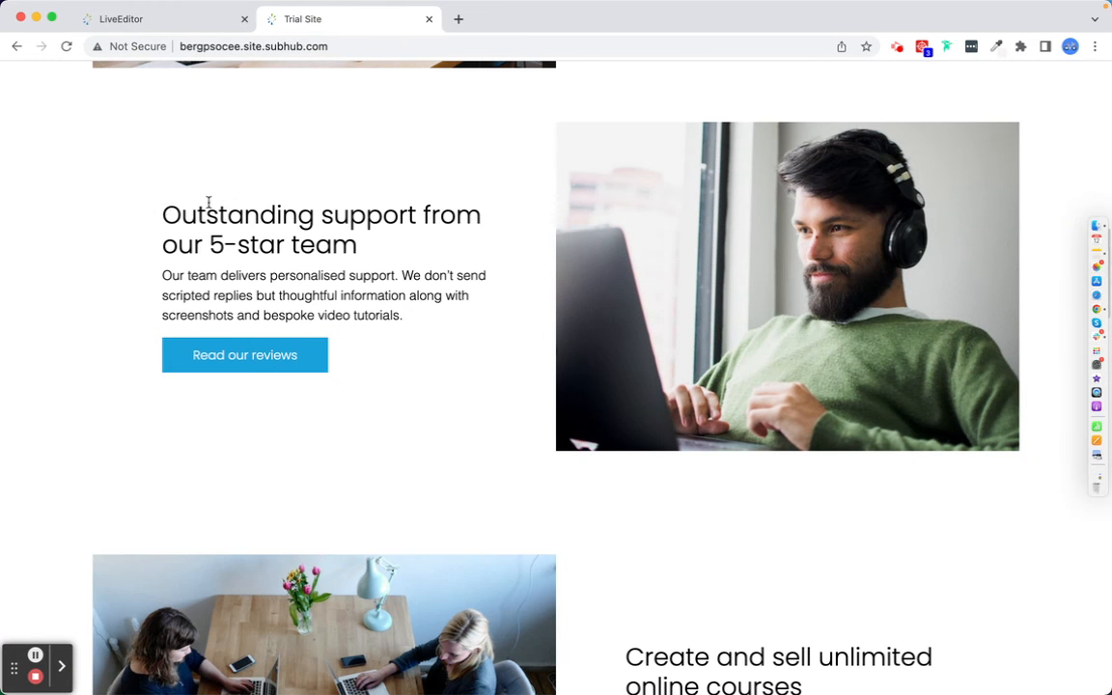
left_click_drag(171, 212, 416, 329)
key("super+c")
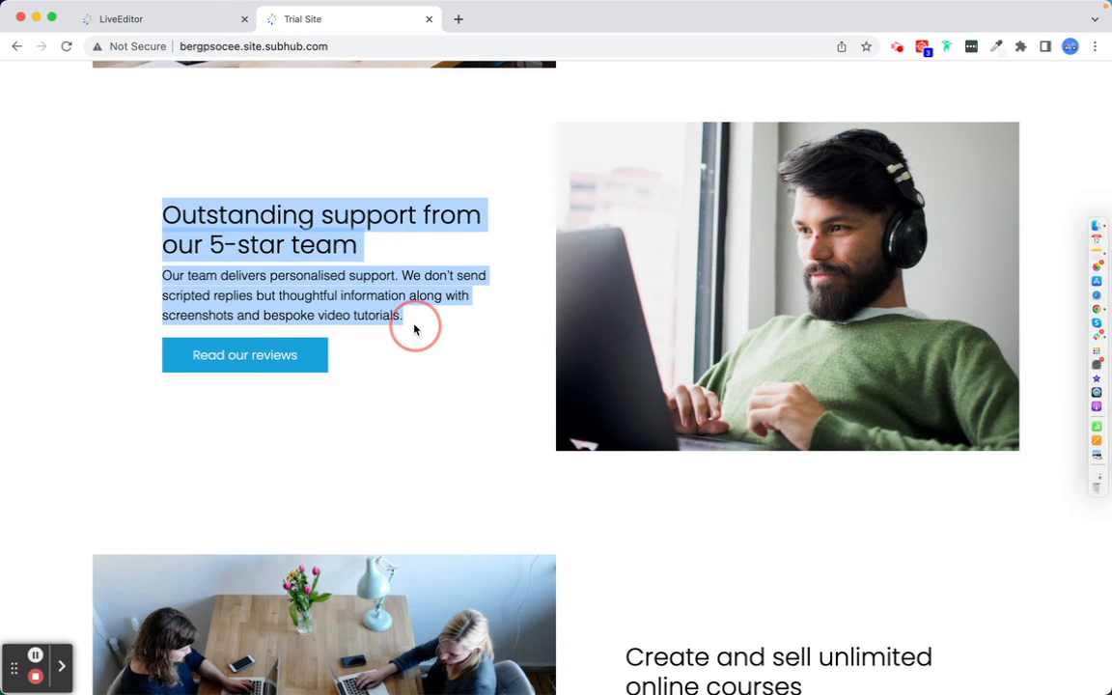
Step: Back in the LiveEditor, replace all of the second Benefit section's text with the copied heading and paragraph
left_click(198, 19)
scroll(64, 354, "up", 5)
left_click(31, 273)
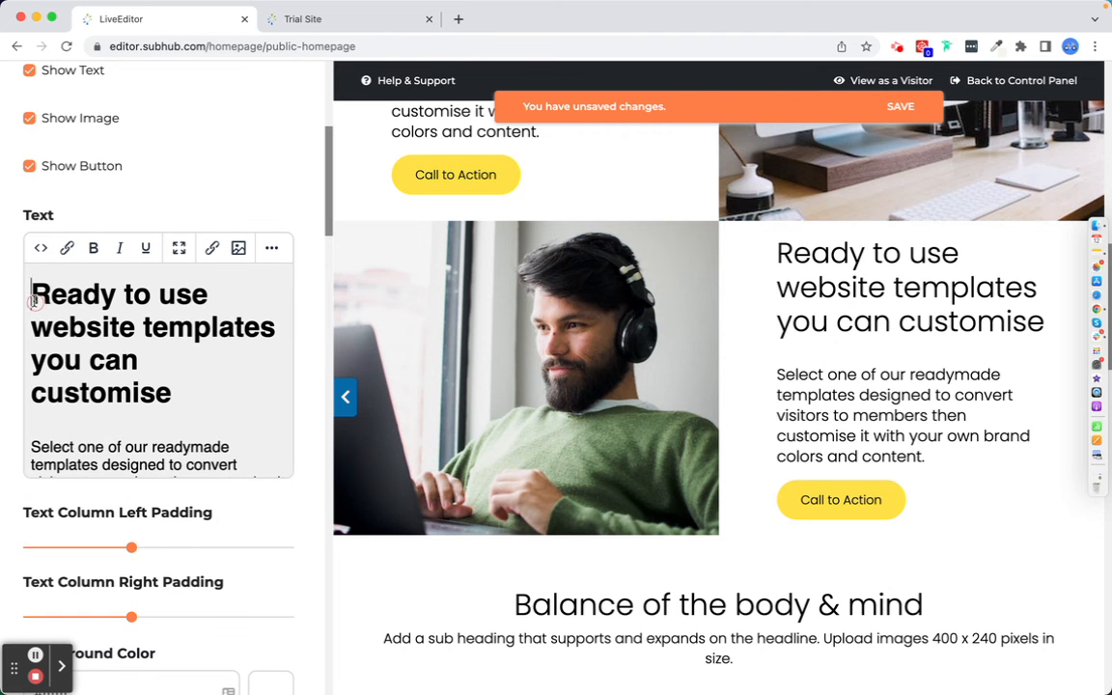
left_click_drag(32, 262, 162, 502)
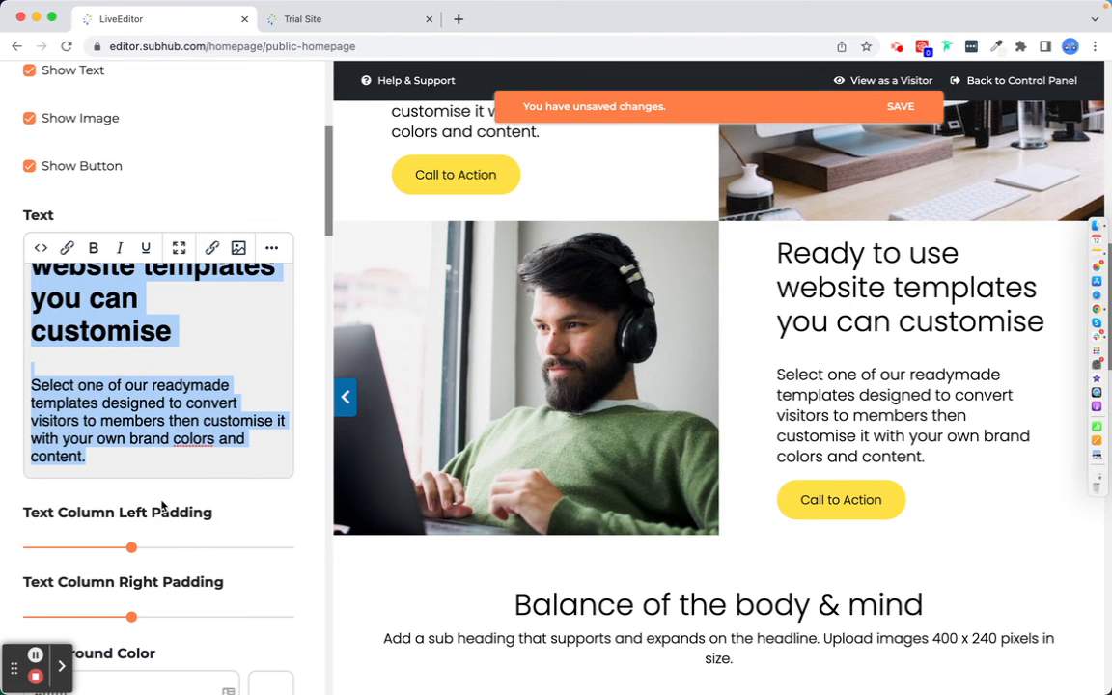
key("super+v")
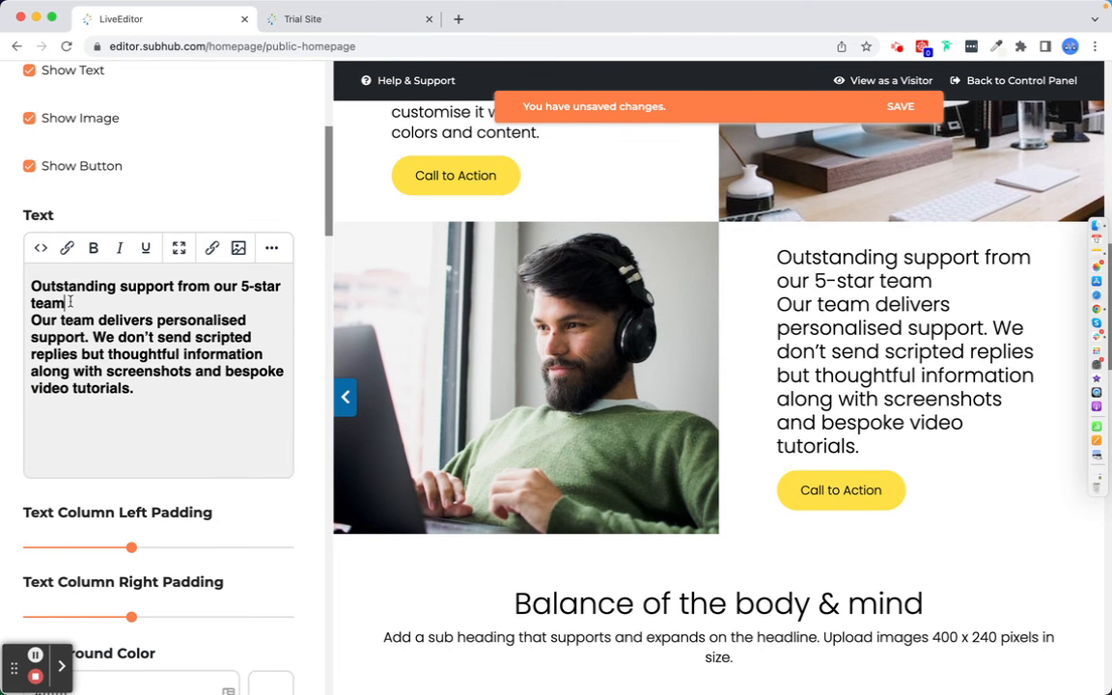
Step: Separate the body text from the heading with a blank line and format it as Paragraph at 1.25rem
key("Return")
left_click_drag(148, 420, 20, 322)
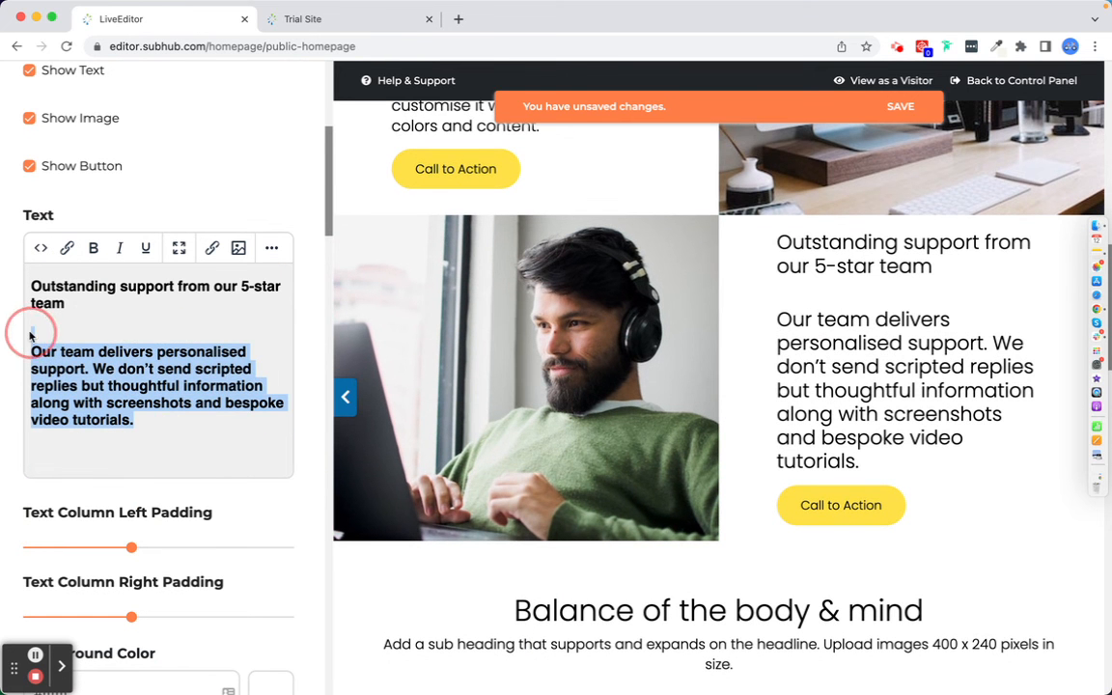
left_click(272, 248)
left_click(116, 307)
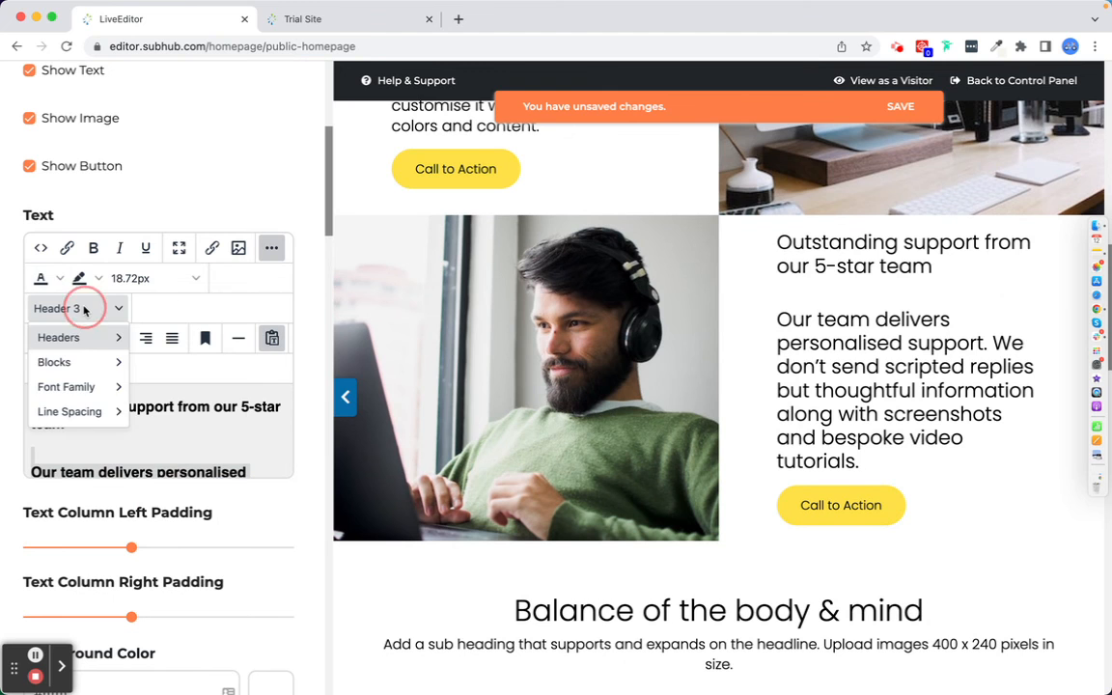
mouse_move(67, 362)
left_click(166, 373)
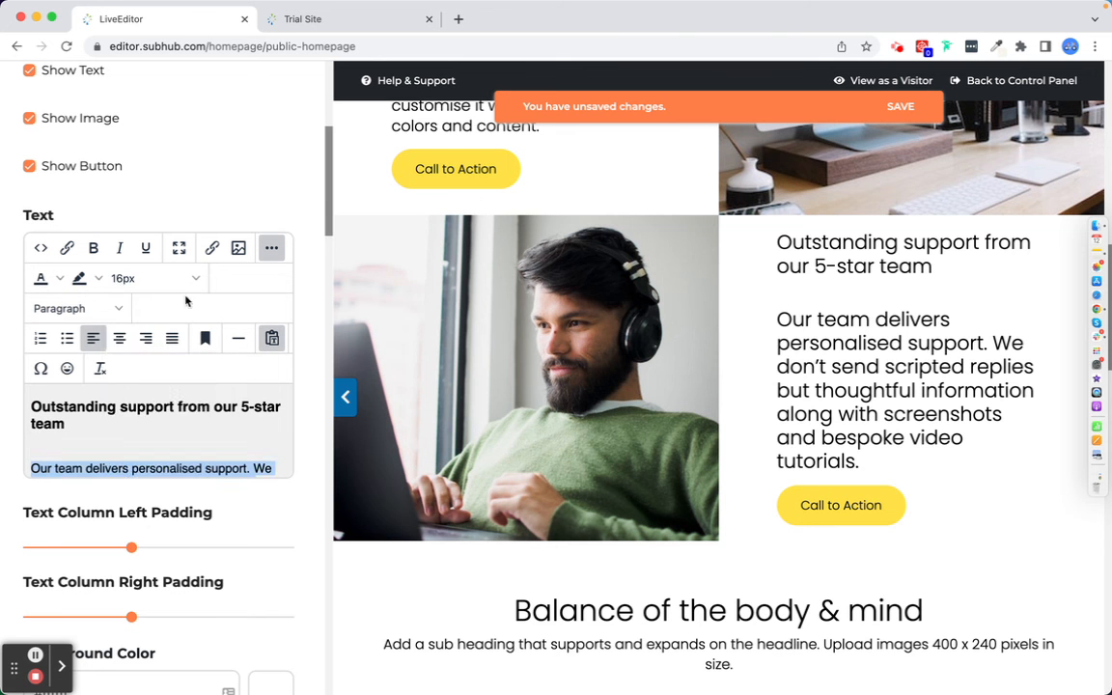
left_click(178, 278)
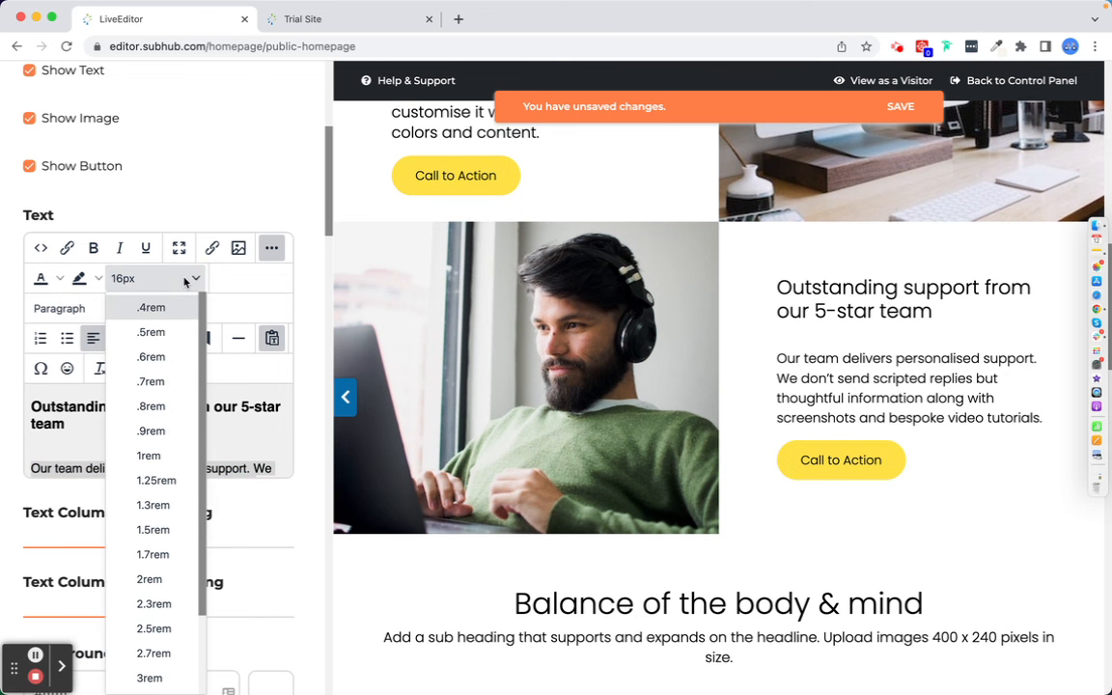
left_click(178, 483)
Step: Set the font size of the heading "Outstanding support from our 5-star team" to 2.3rem
left_click_drag(84, 427, 29, 398)
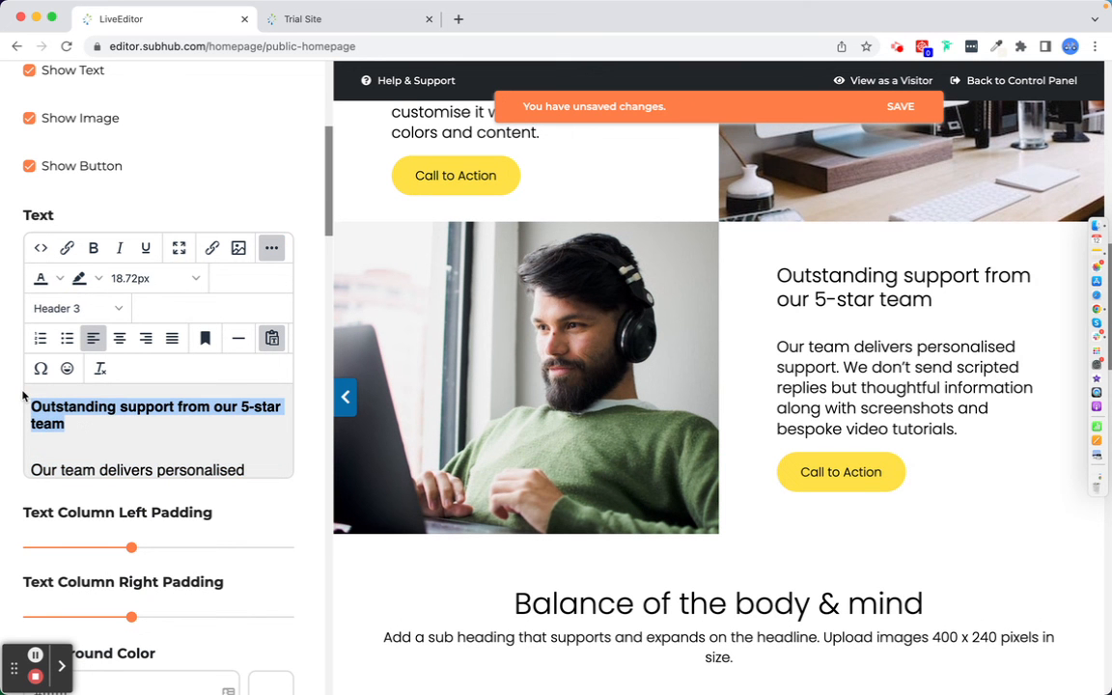
left_click(143, 280)
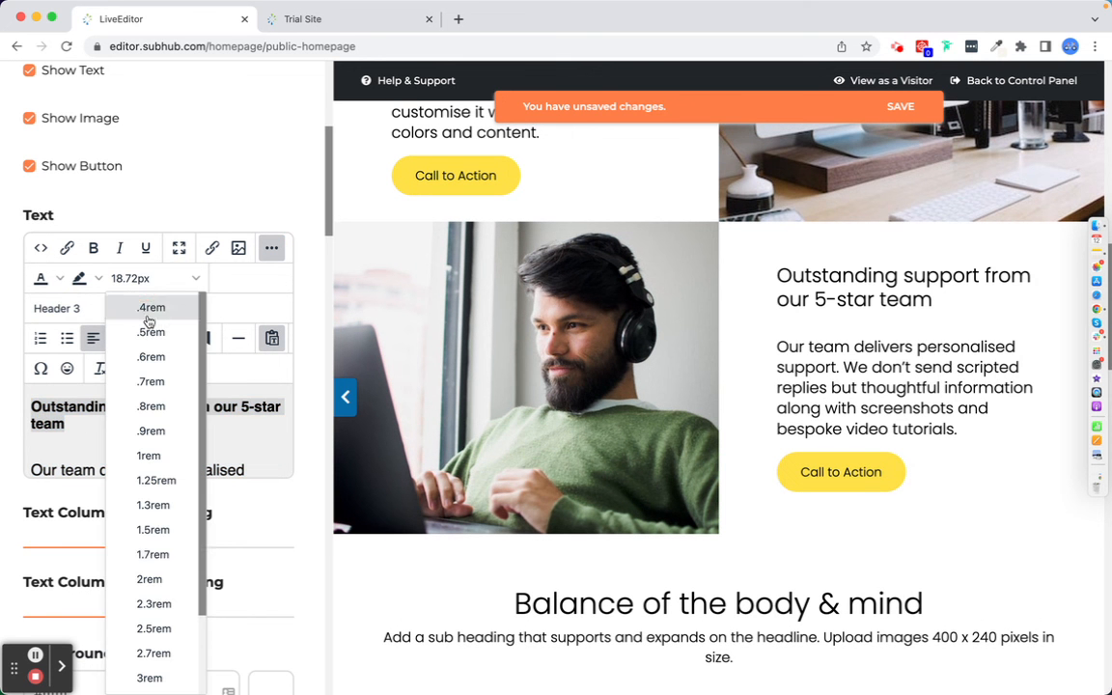
left_click(153, 604)
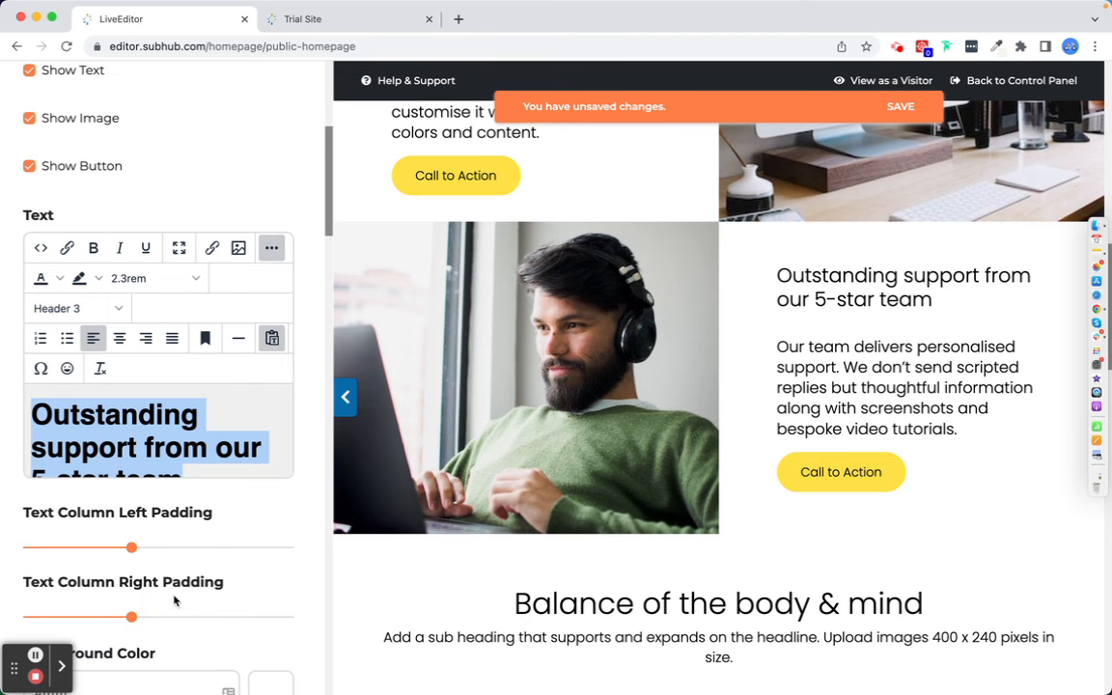
scroll(293, 471, "down", 2)
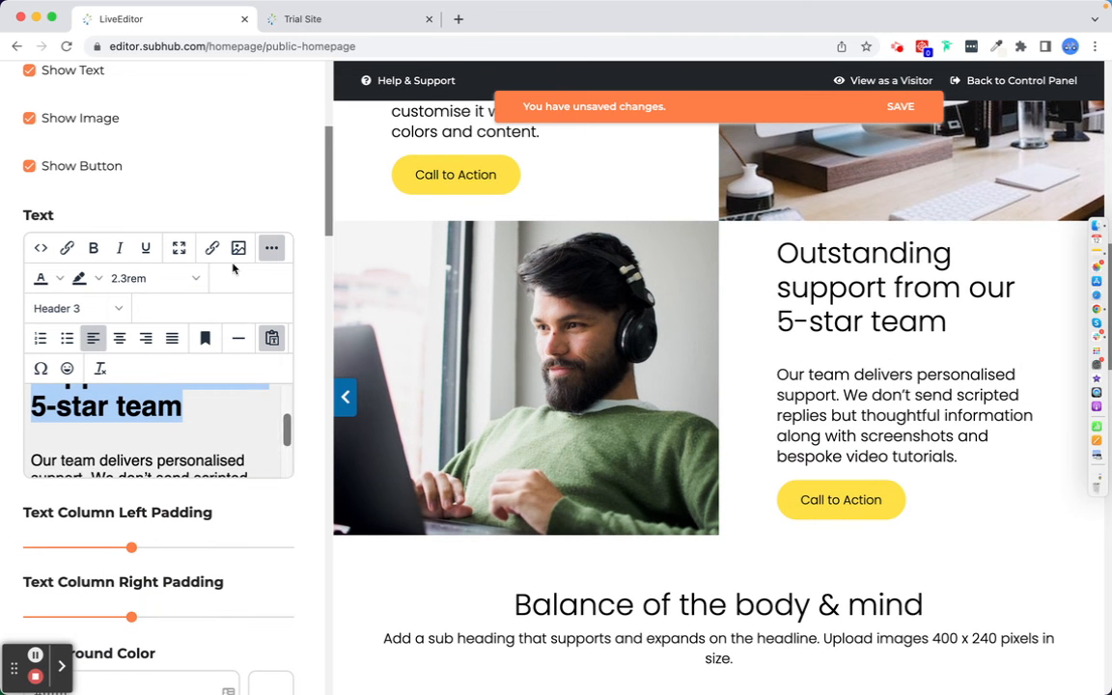
scroll(233, 269, "down", 2)
scroll(161, 509, "down", 10)
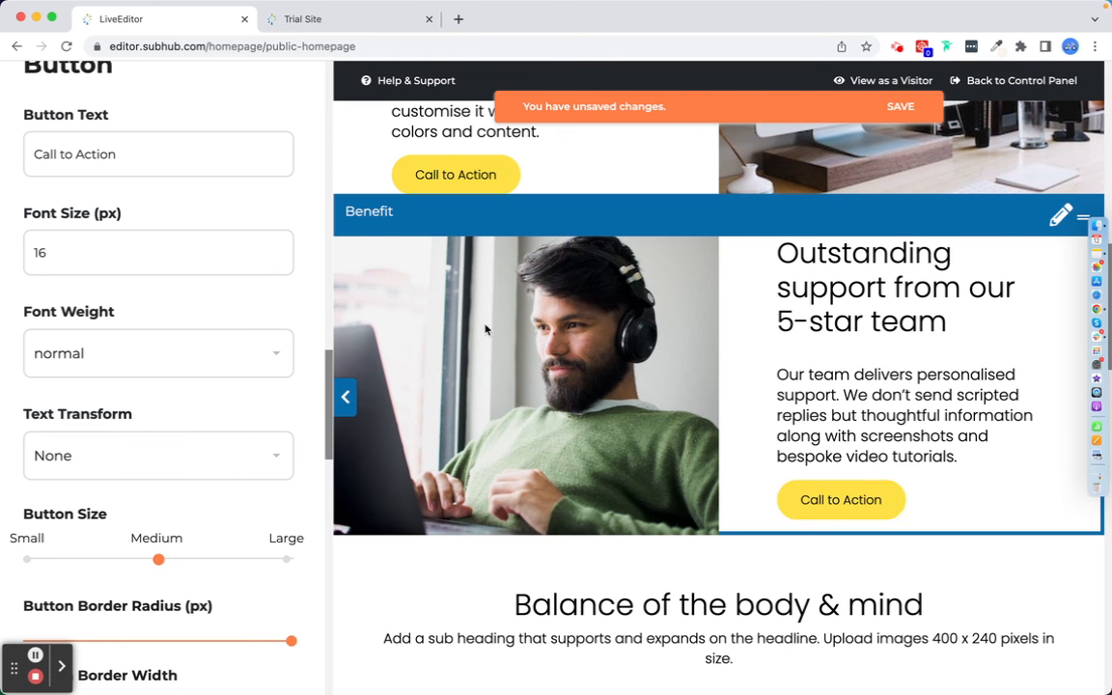
Step: Preview the page with the editing sidebar collapsed, restore the sidebar, and save and publish the changes
left_click(344, 397)
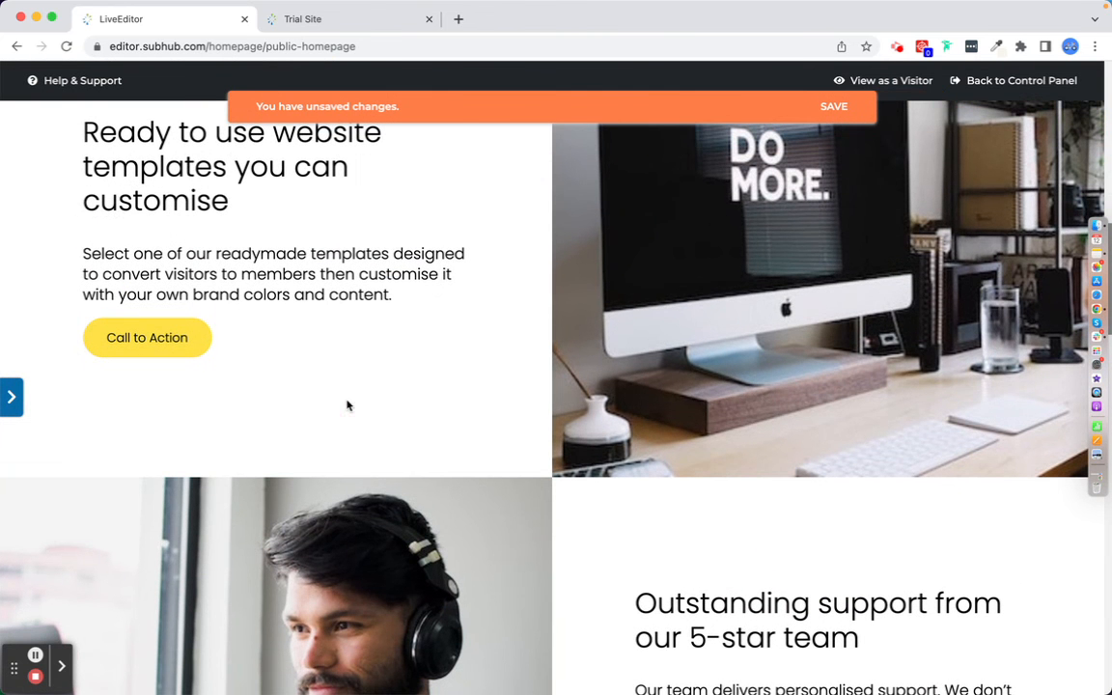
left_click(10, 397)
scroll(167, 397, "up", 15)
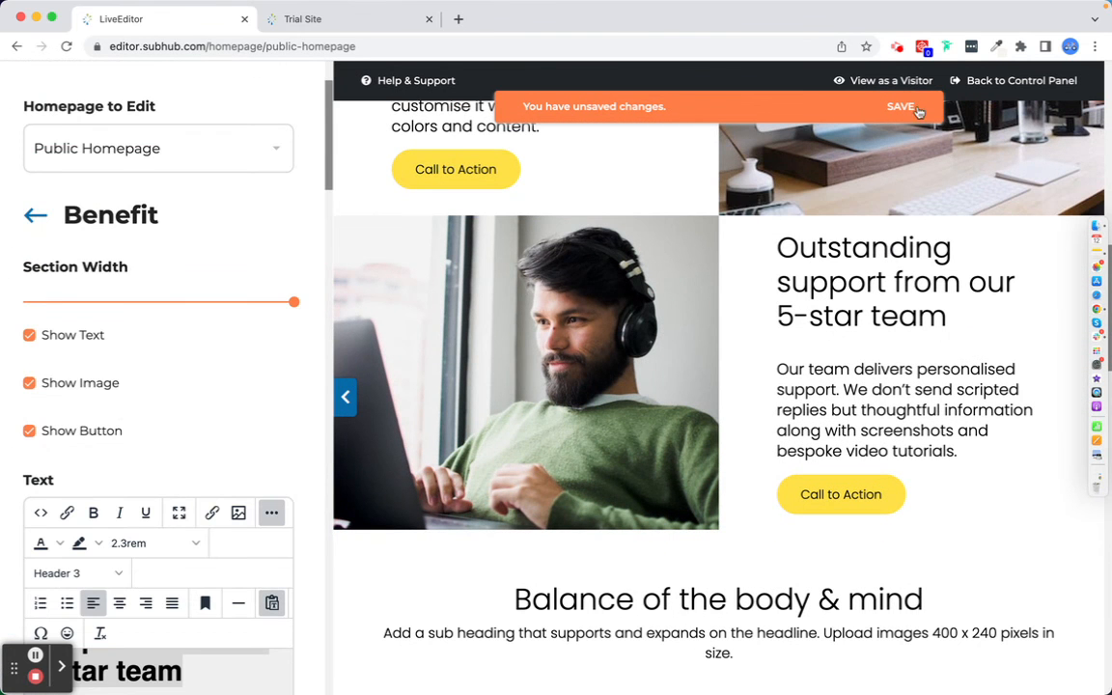
left_click(901, 106)
left_click(868, 107)
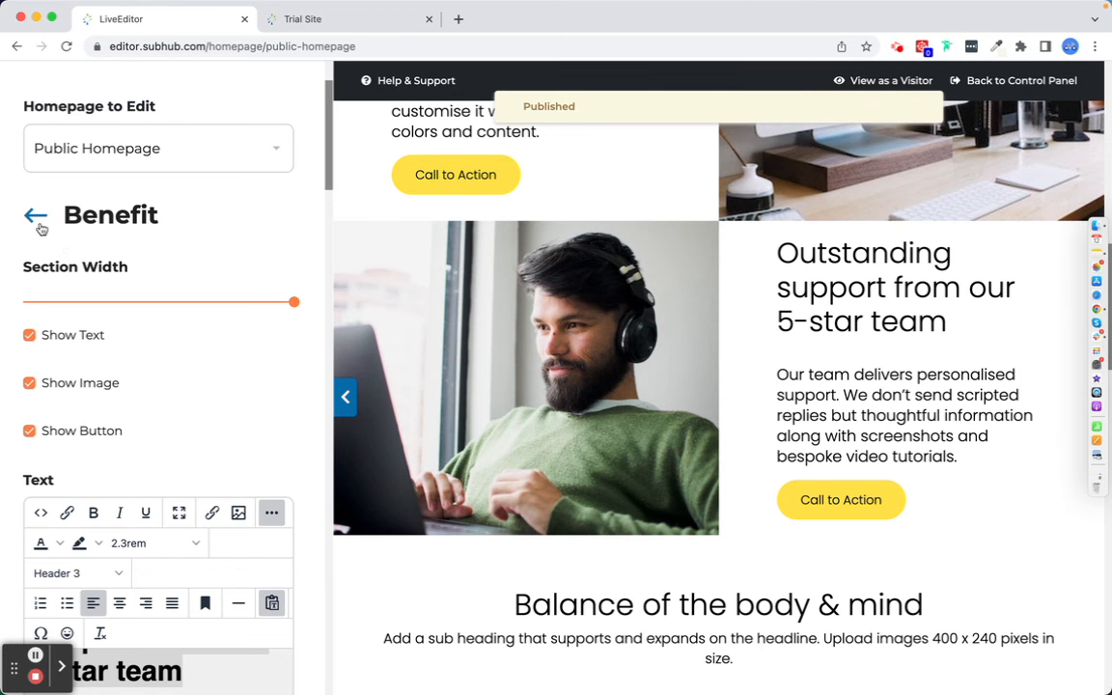
Step: Return to the homepage's section list and move the Spacer below the second Benefit to between the two Benefit sections
left_click(37, 220)
scroll(215, 390, "down", 3)
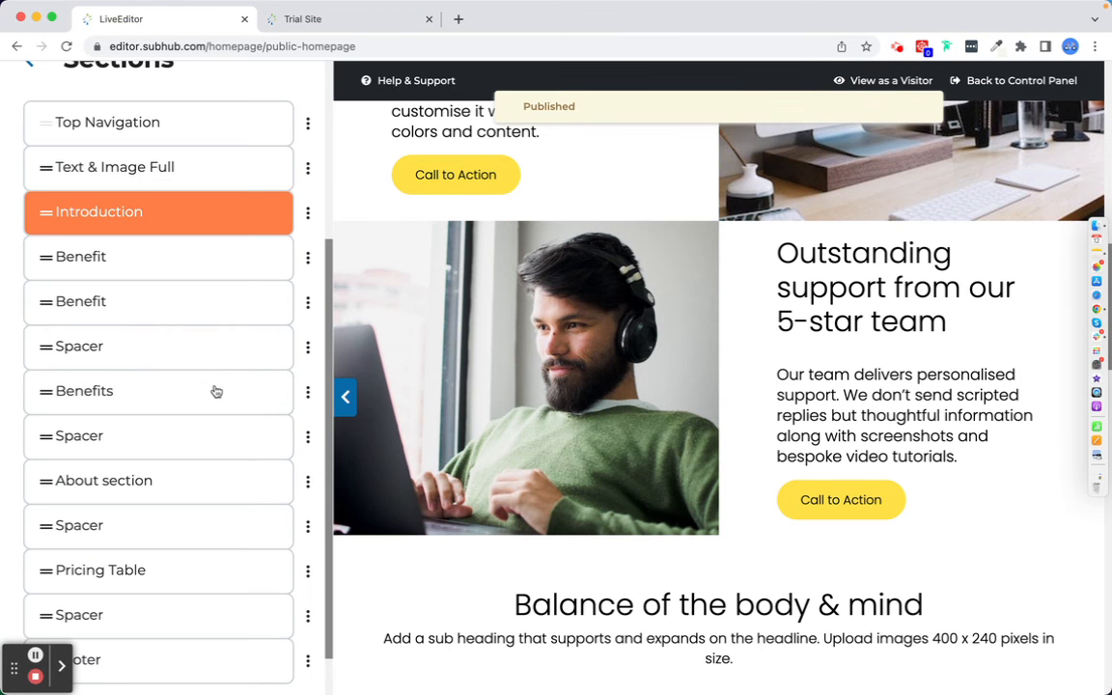
left_click(90, 366)
left_click_drag(47, 347, 50, 302)
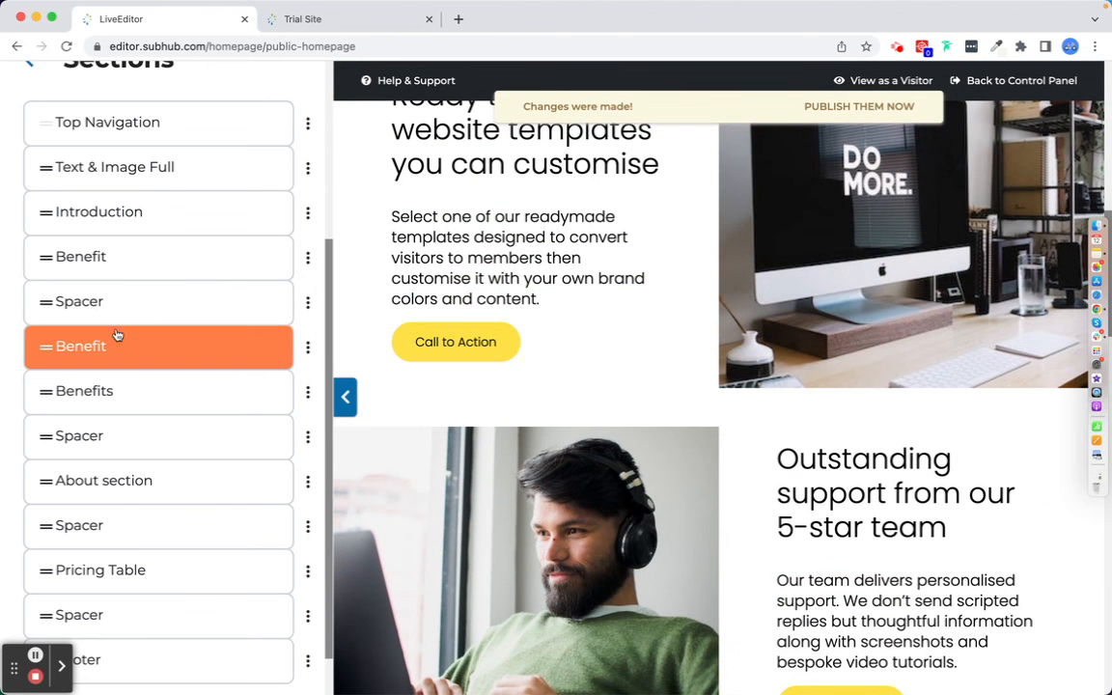
Step: Set the height of the Spacer between the two Benefit sections to 83 and preview the page with the sidebar collapsed
left_click(81, 301)
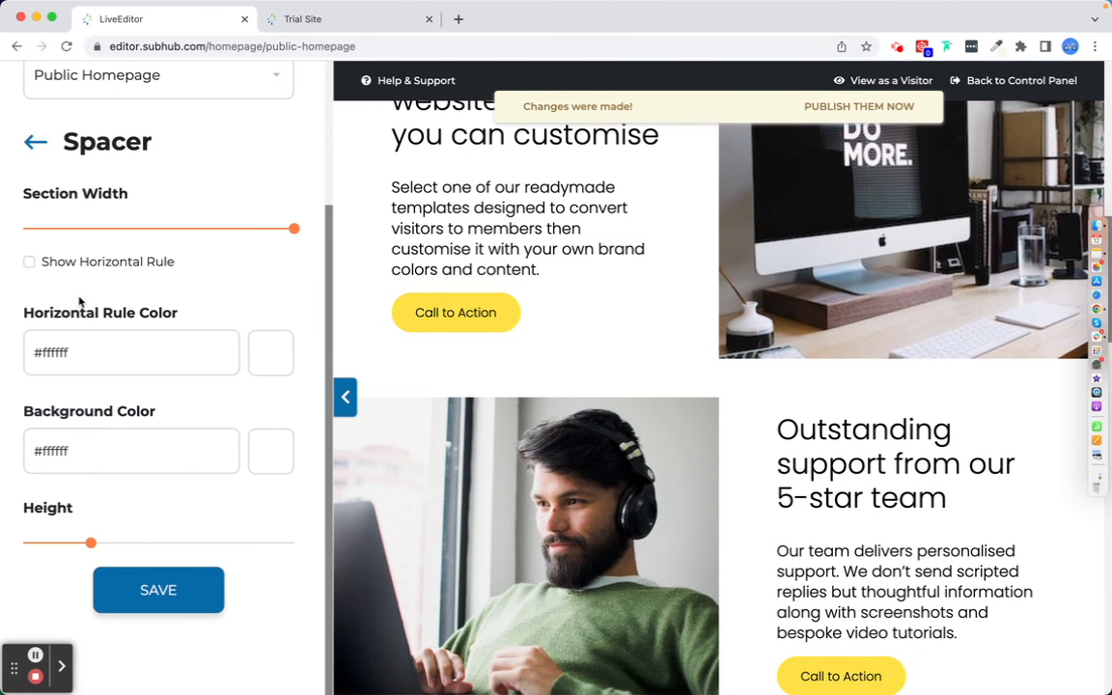
left_click(135, 543)
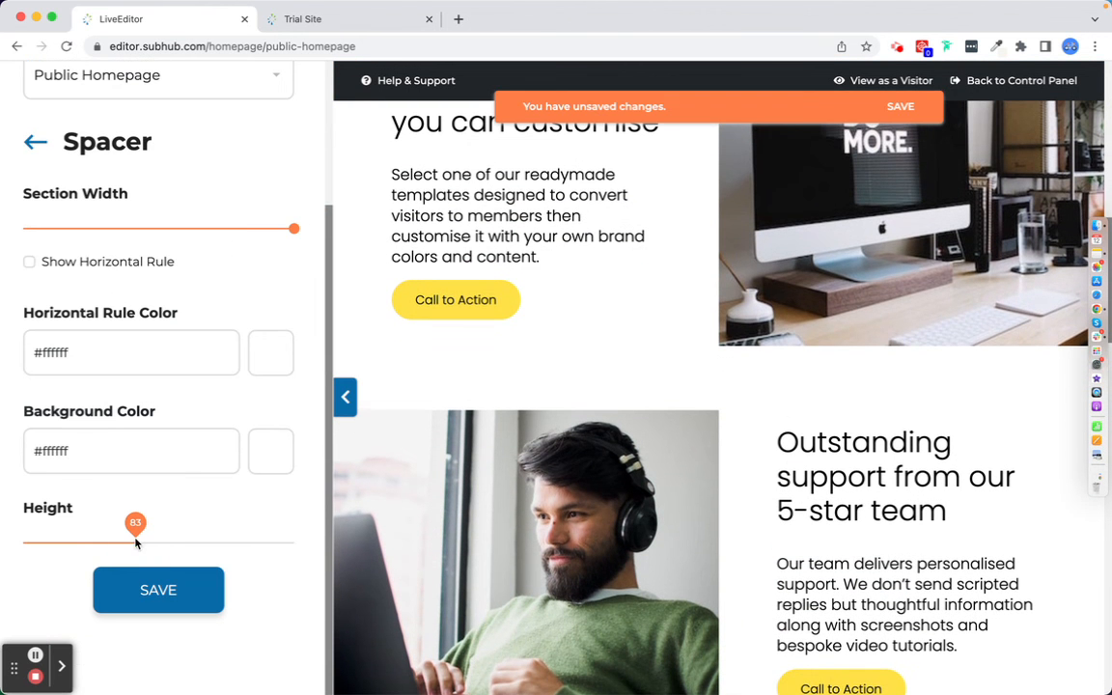
left_click(346, 395)
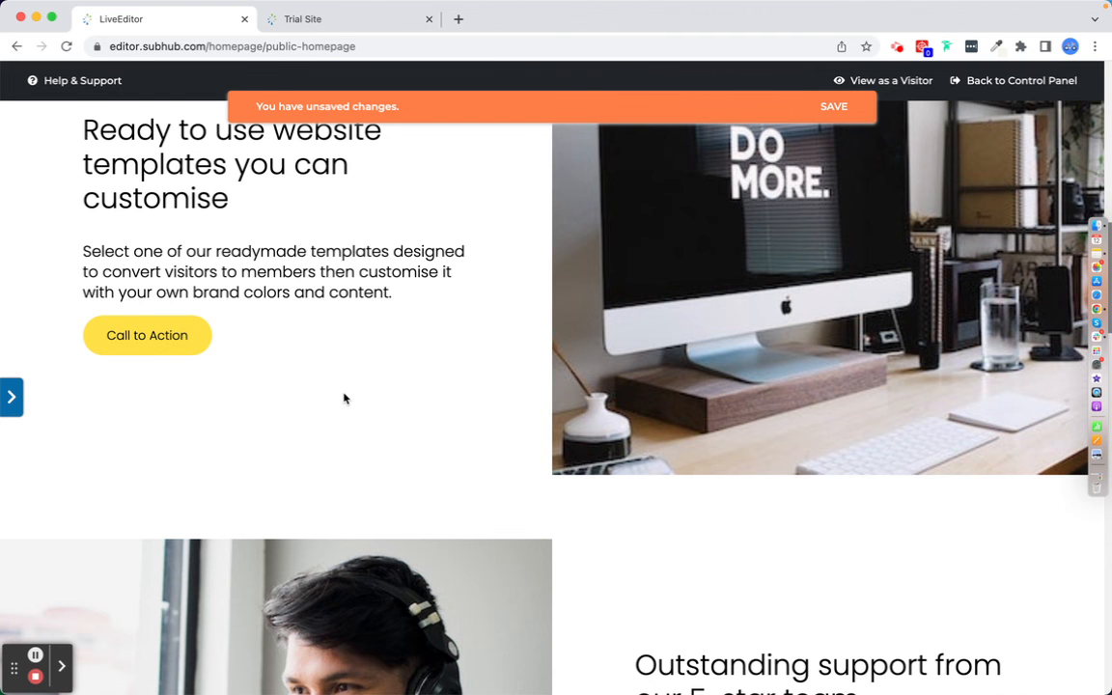
scroll(344, 399, "up", 3)
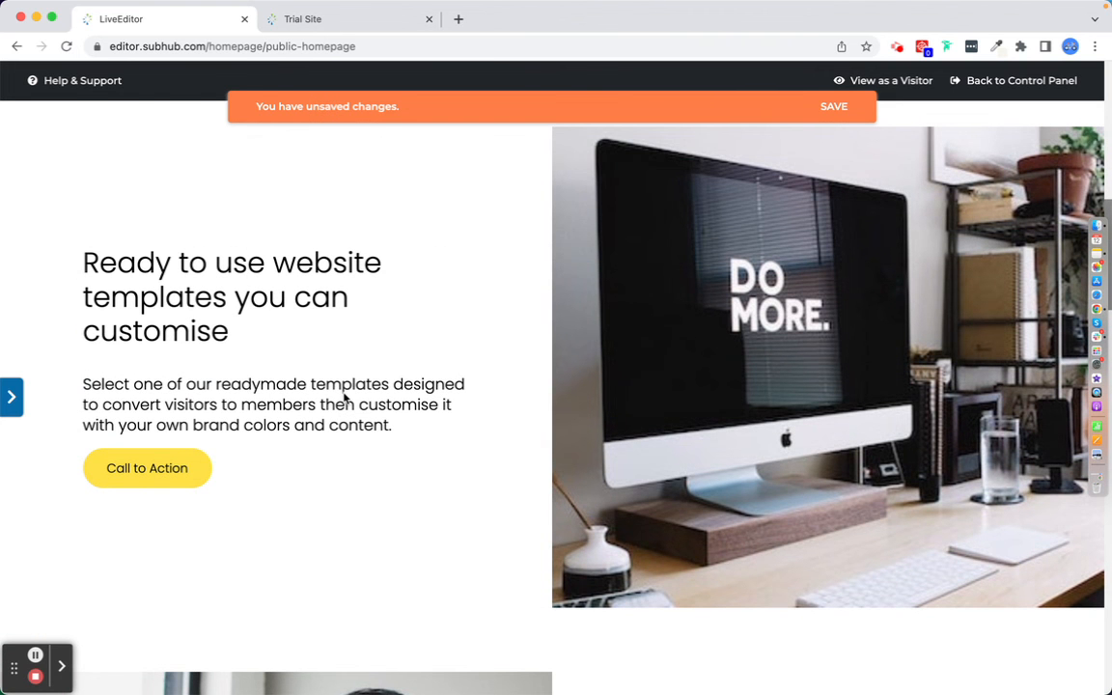
scroll(344, 399, "down", 2)
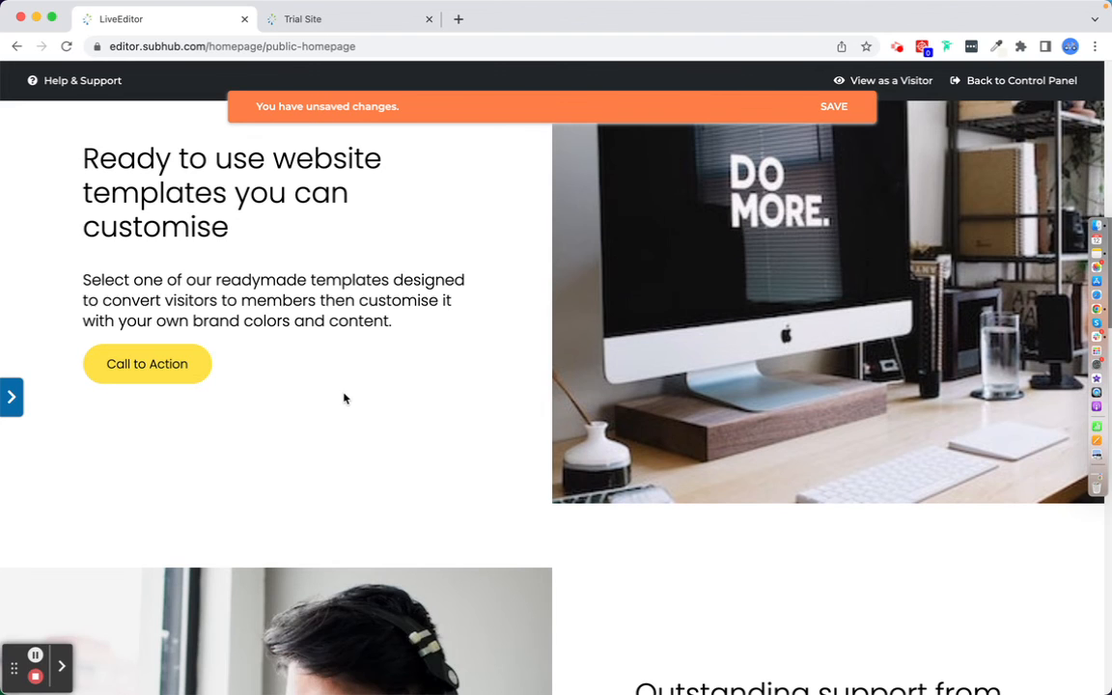
scroll(344, 399, "down", 1)
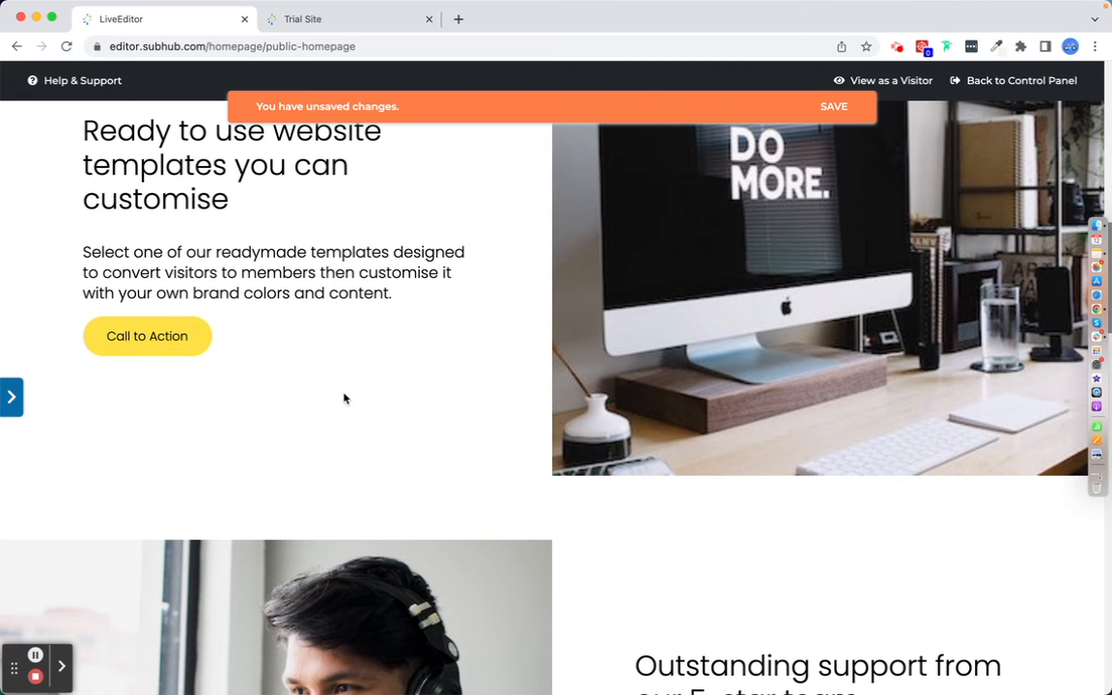